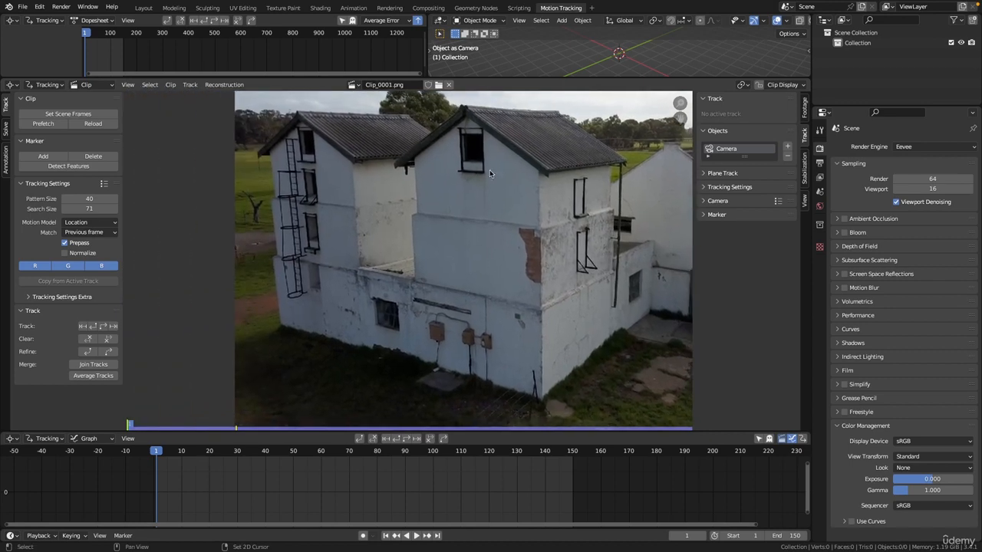
Scrub the clip between frames 1 and 150 to examine the camera movement around the buildings, and check the motion model options.
{"action": "scroll", "coordinate": [459, 219], "scroll_direction": "down", "scroll_amount": 2}
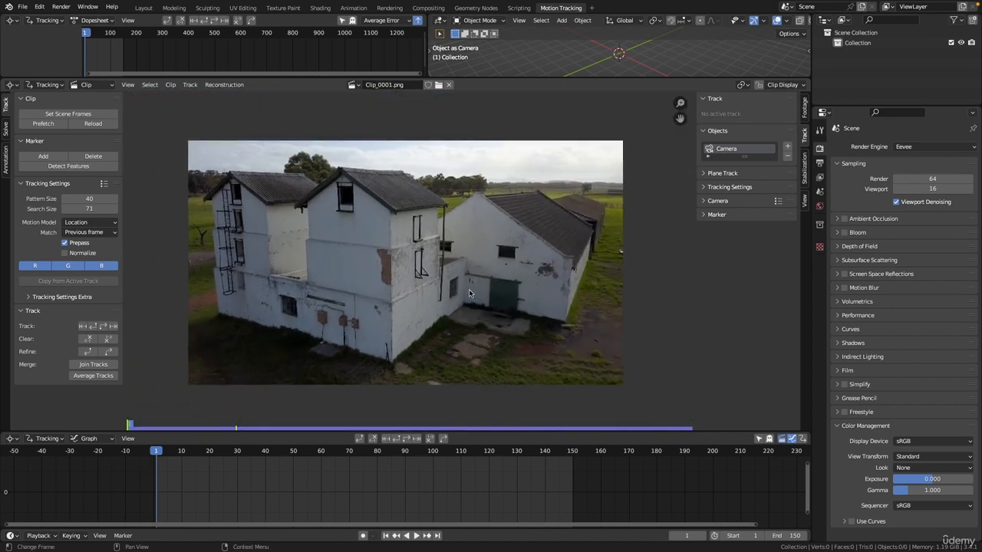
{"action": "middle_click_drag", "start_coordinate": [435, 333], "coordinate": [468, 312]}
{"action": "left_click", "coordinate": [187, 453]}
{"action": "left_click_drag", "start_coordinate": [188, 456], "coordinate": [513, 460]}
{"action": "key", "text": "shift+Left"}
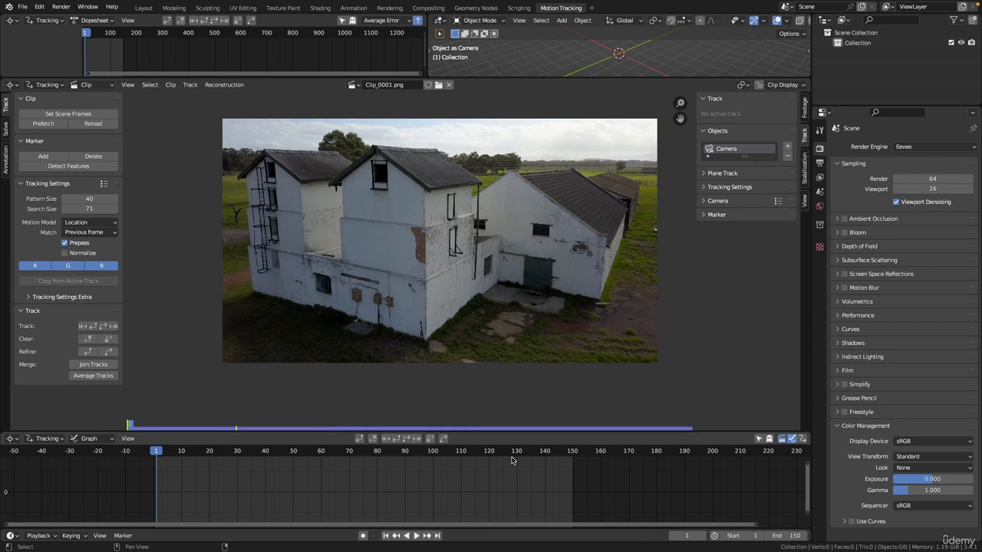
{"action": "middle_click_drag", "start_coordinate": [409, 289], "coordinate": [386, 279], "text": "ctrl"}
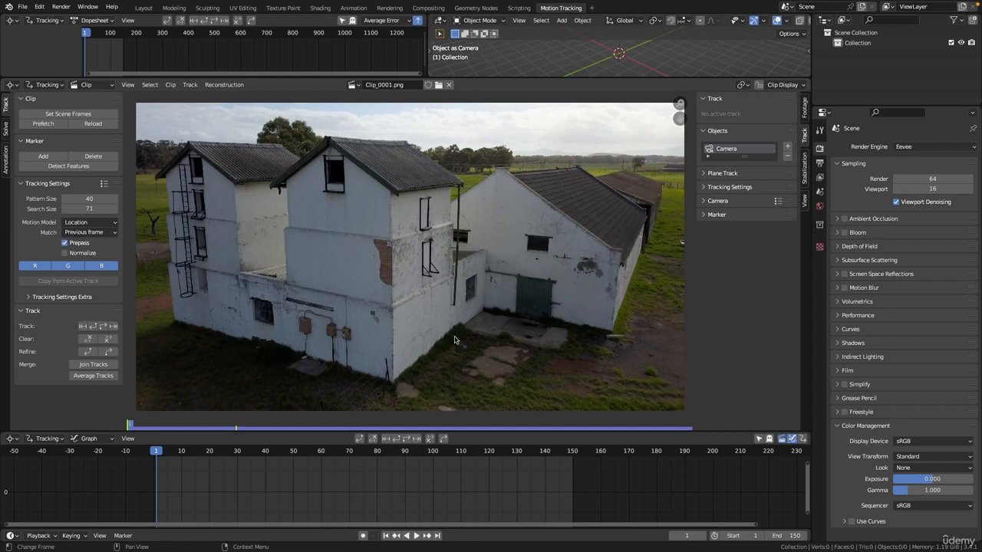
{"action": "scroll", "coordinate": [503, 227], "scroll_direction": "down", "scroll_amount": 1}
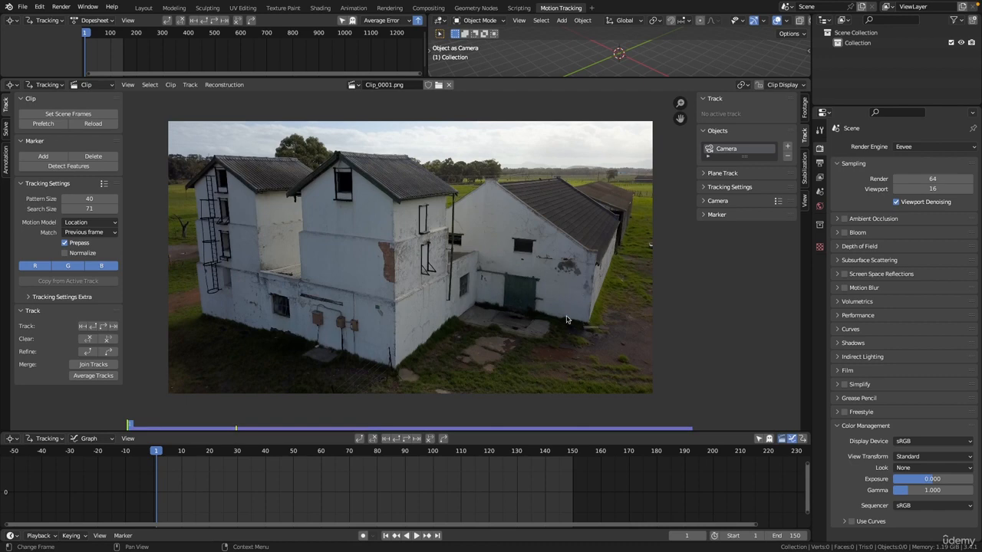
{"action": "scroll", "coordinate": [502, 246], "scroll_direction": "down", "scroll_amount": 1}
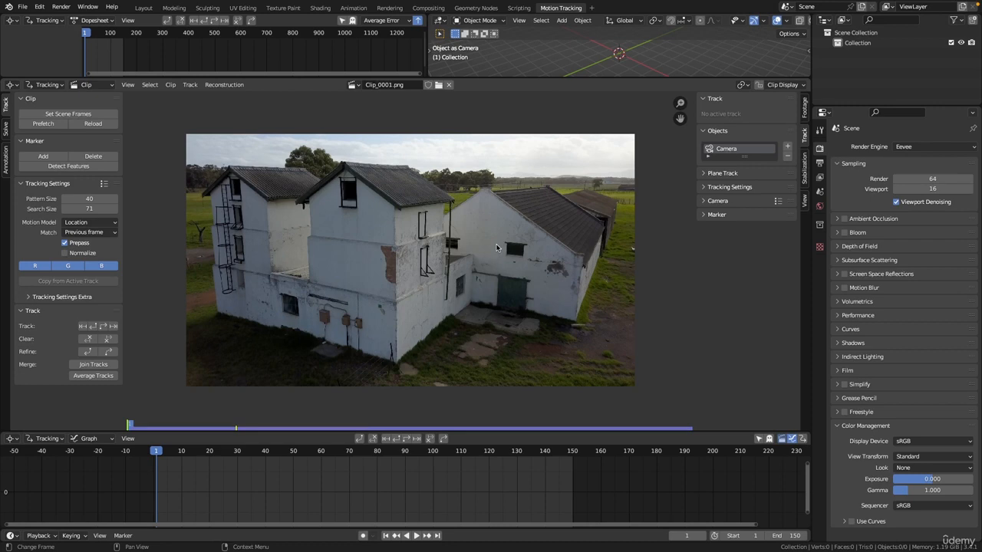
{"action": "scroll", "coordinate": [409, 241], "scroll_direction": "up", "scroll_amount": 1}
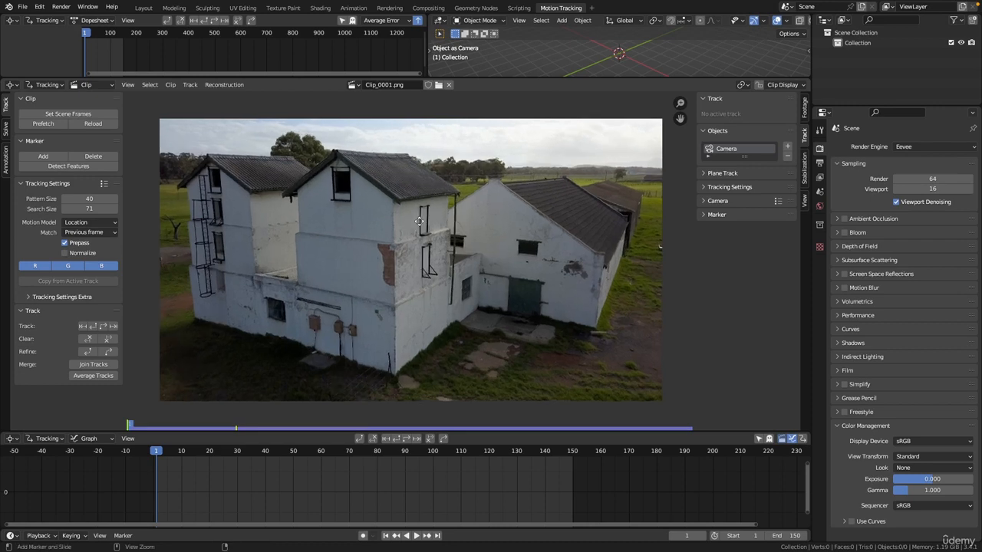
{"action": "middle_click_drag", "start_coordinate": [406, 239], "coordinate": [402, 236]}
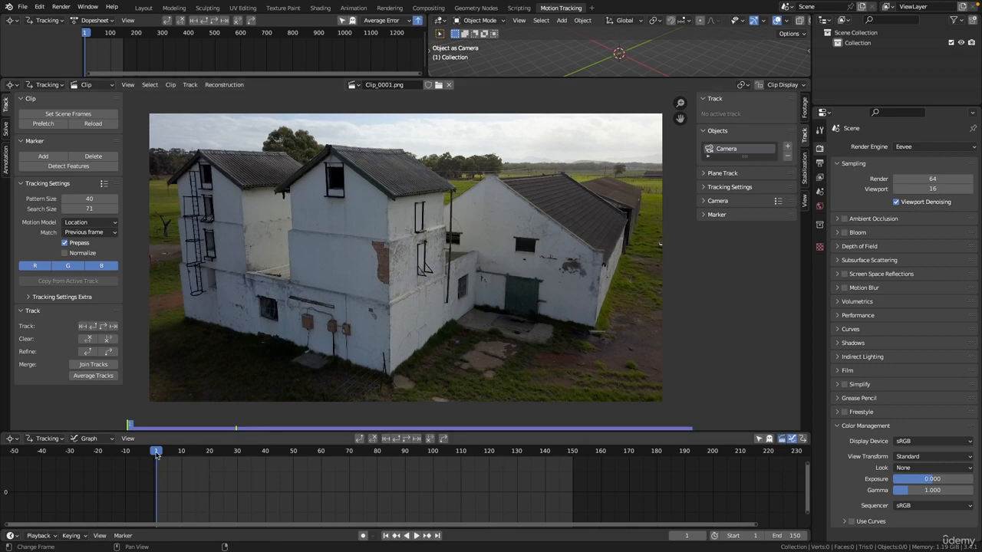
{"action": "left_click_drag", "start_coordinate": [201, 452], "coordinate": [304, 451]}
{"action": "key", "text": "shift+Left"}
{"action": "middle_click_drag", "start_coordinate": [378, 281], "coordinate": [374, 293], "text": "ctrl"}
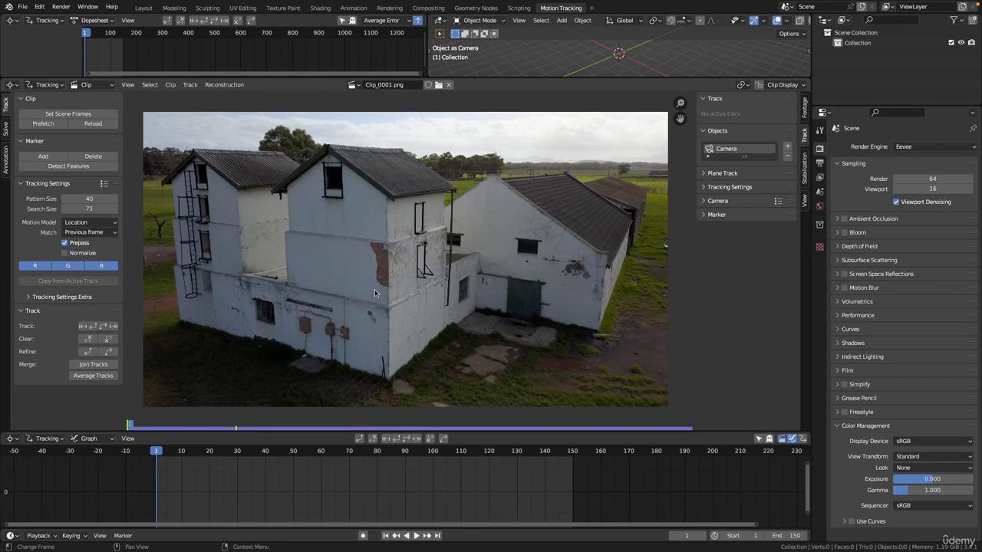
{"action": "left_click_drag", "start_coordinate": [181, 454], "coordinate": [344, 458]}
{"action": "key", "text": "shift+Left"}
{"action": "left_click_drag", "start_coordinate": [235, 457], "coordinate": [351, 455]}
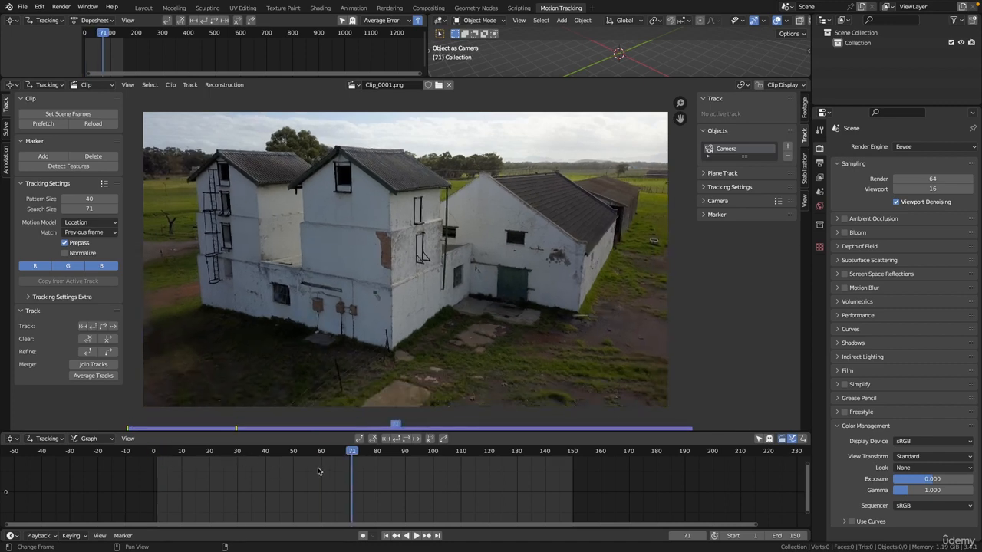
{"action": "key", "text": "shift+Right"}
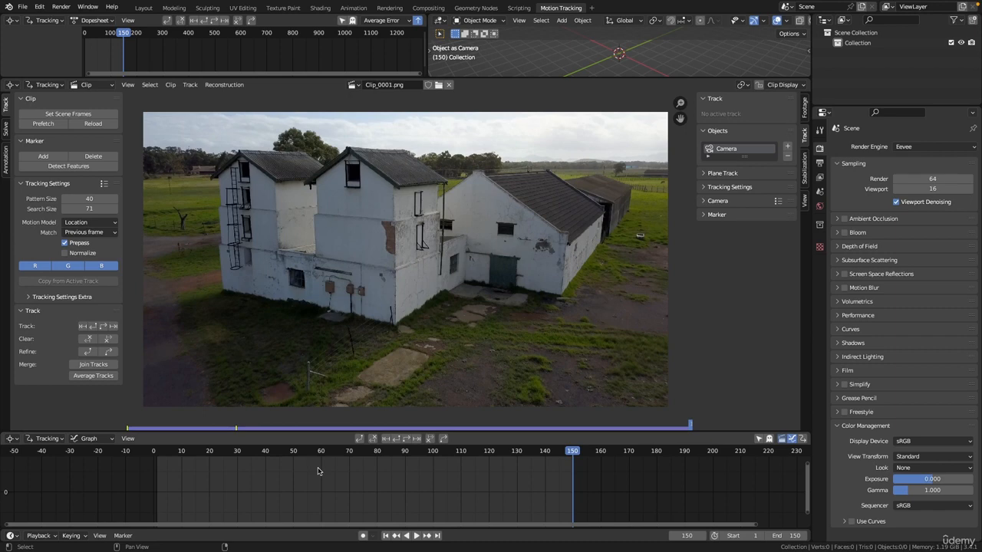
{"action": "key", "text": "shift+Left"}
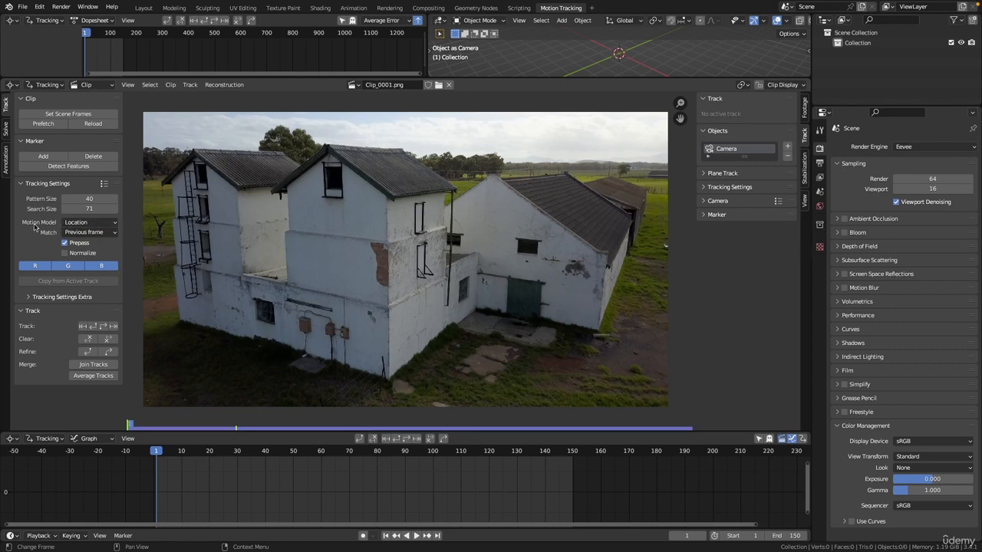
{"action": "left_click", "coordinate": [88, 224]}
{"action": "left_click", "coordinate": [88, 222]}
Add a tracking marker on frame 1 at the base of the barn's outer wall corner and nudge it onto the corner.
{"action": "scroll", "coordinate": [335, 193], "scroll_direction": "up", "scroll_amount": 3}
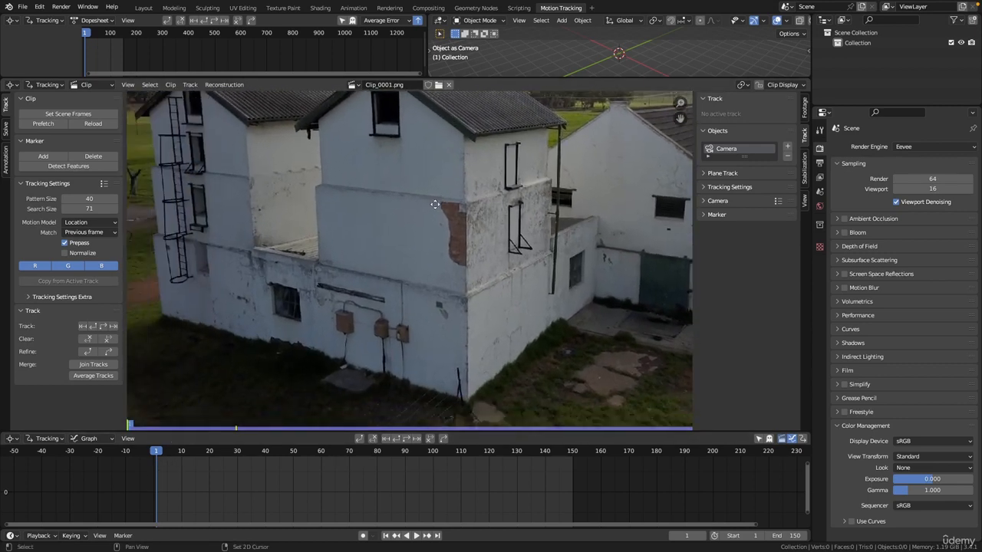
{"action": "scroll", "coordinate": [392, 184], "scroll_direction": "up", "scroll_amount": 4}
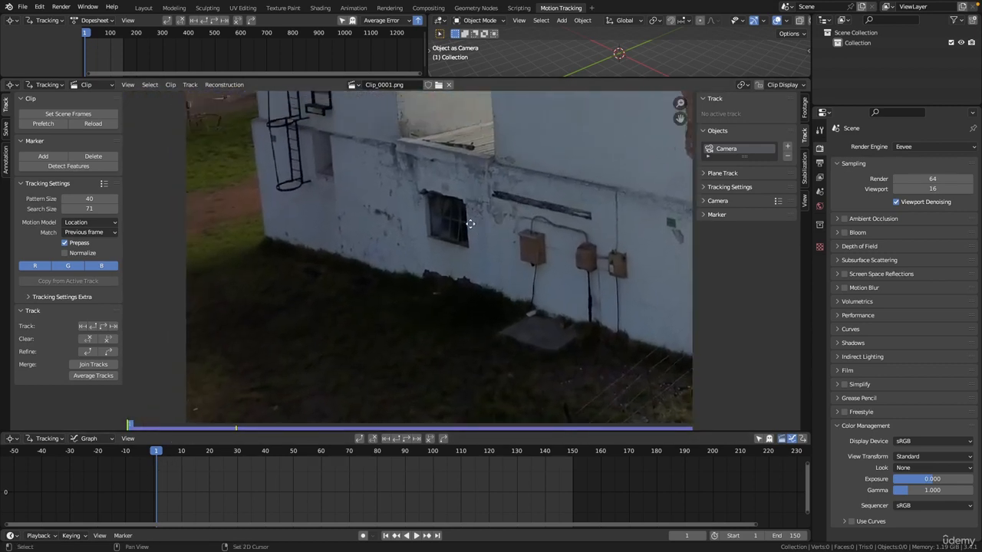
{"action": "scroll", "coordinate": [379, 255], "scroll_direction": "down", "scroll_amount": 3}
{"action": "scroll", "coordinate": [310, 210], "scroll_direction": "up", "scroll_amount": 5}
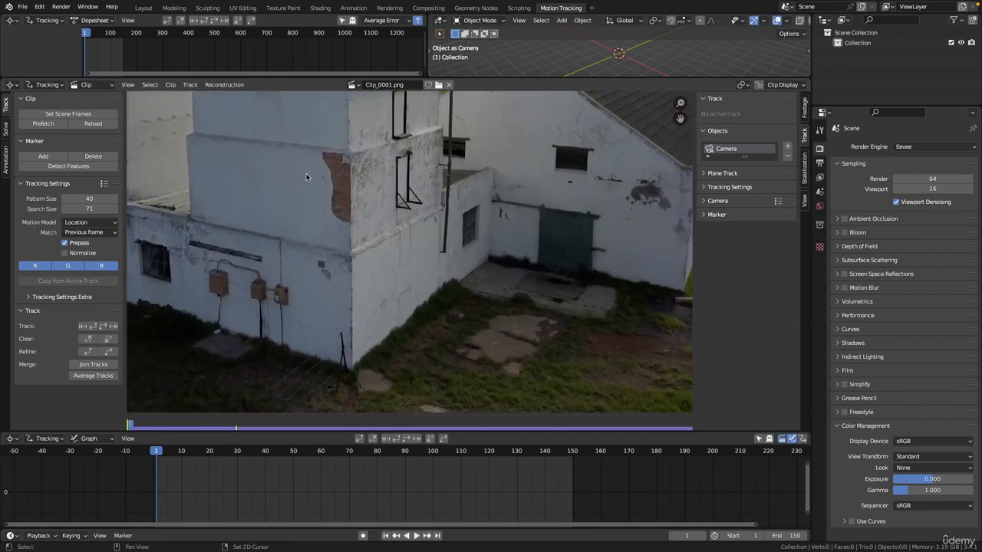
{"action": "mouse_move", "coordinate": [380, 197]}
{"action": "middle_mouse_down"}
{"action": "mouse_move", "coordinate": [301, 187]}
{"action": "mouse_move", "coordinate": [314, 216]}
{"action": "mouse_move", "coordinate": [321, 183]}
{"action": "mouse_move", "coordinate": [412, 185]}
{"action": "mouse_move", "coordinate": [526, 209]}
{"action": "middle_mouse_up"}
{"action": "scroll", "coordinate": [409, 253], "scroll_direction": "down", "scroll_amount": 3}
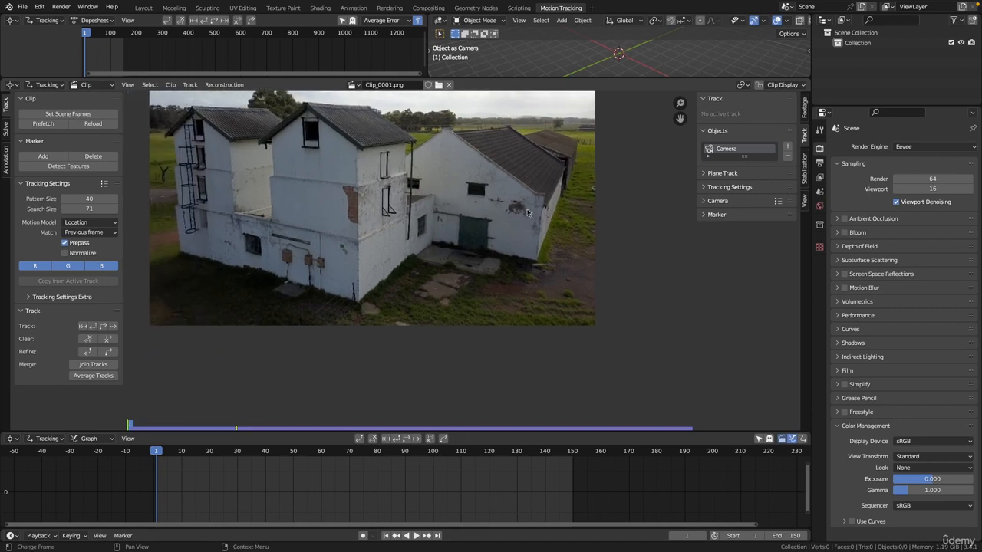
{"action": "middle_click_drag", "start_coordinate": [468, 233], "coordinate": [440, 155]}
{"action": "middle_click_drag", "start_coordinate": [440, 155], "coordinate": [456, 214], "text": "ctrl"}
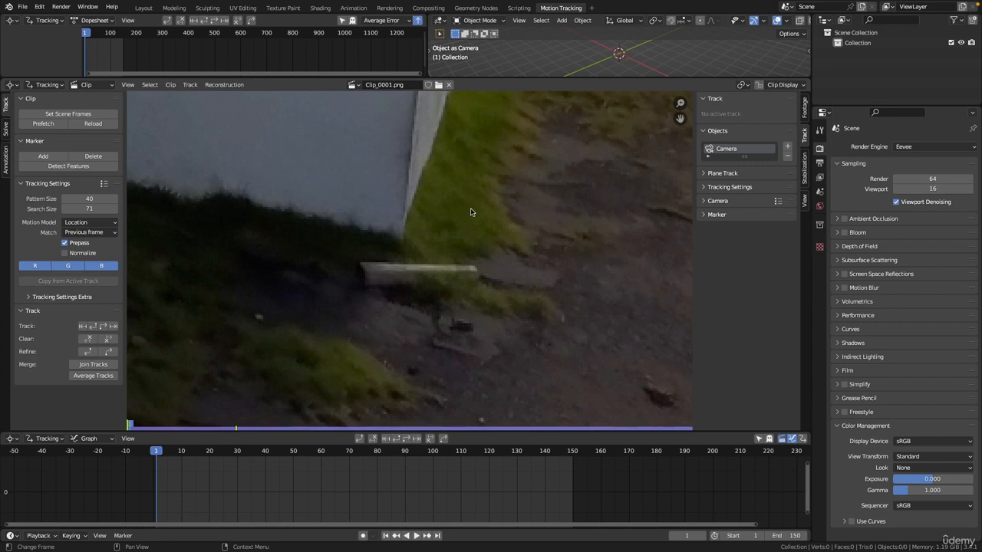
{"action": "left_click", "coordinate": [403, 241], "text": "ctrl"}
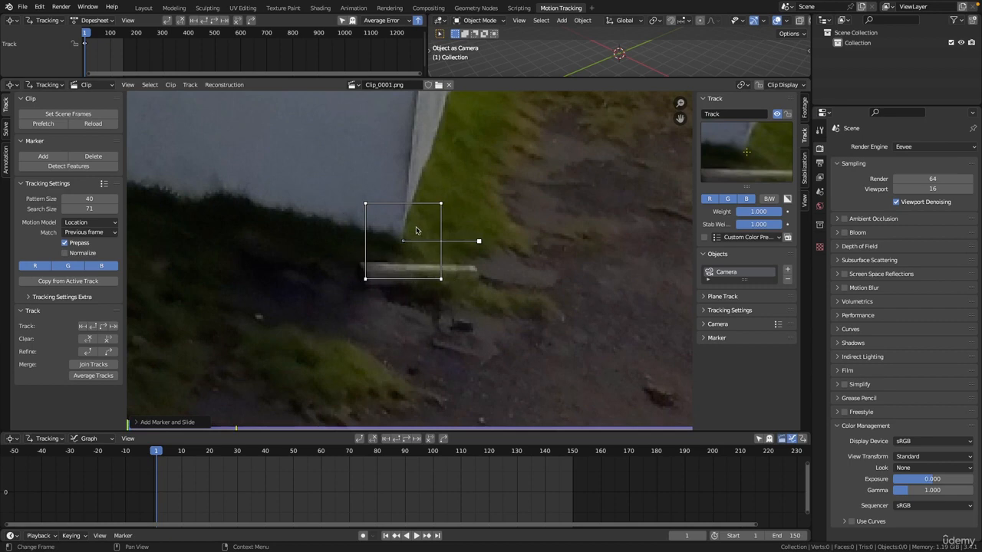
{"action": "key", "text": "g"}
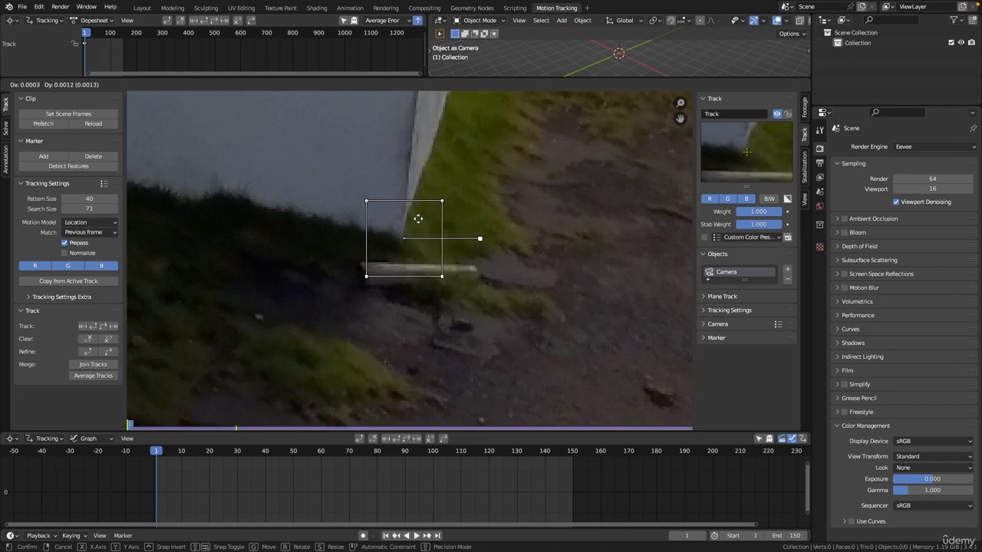
{"action": "left_click", "coordinate": [418, 219]}
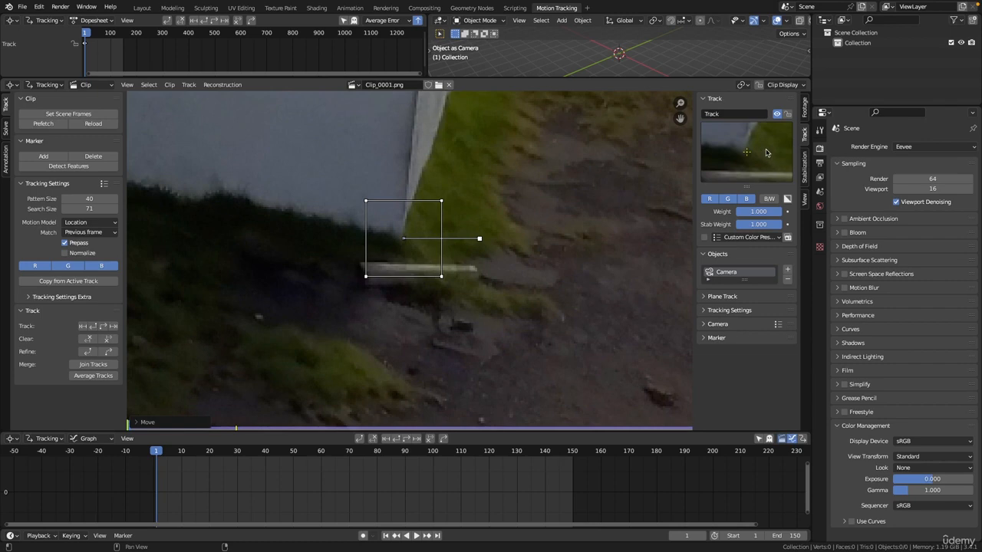
{"action": "left_click_drag", "start_coordinate": [763, 150], "coordinate": [763, 150]}
Track the barn-corner marker forward through the clip using the Location motion model.
{"action": "scroll", "coordinate": [493, 237], "scroll_direction": "down", "scroll_amount": 6}
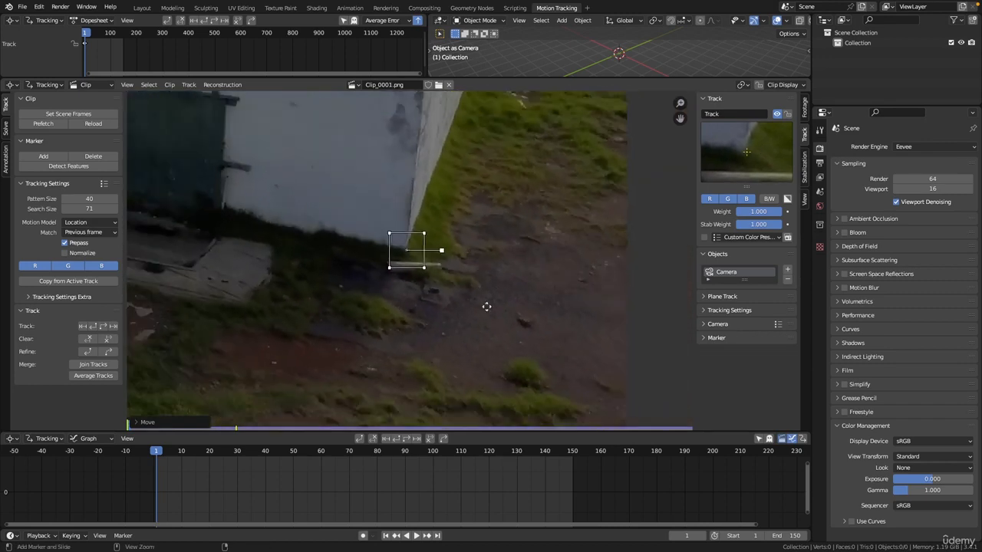
{"action": "scroll", "coordinate": [472, 275], "scroll_direction": "up", "scroll_amount": 4}
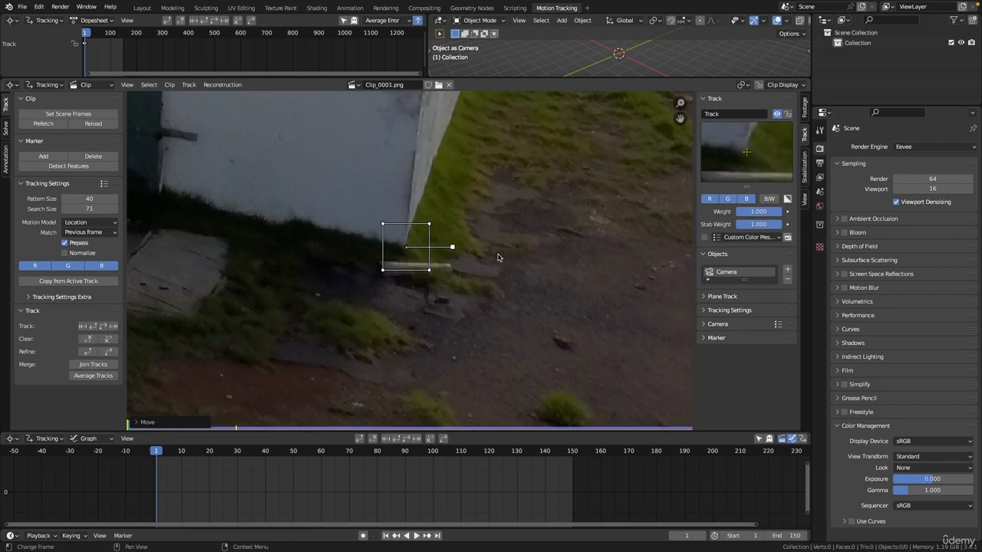
{"action": "key", "text": "ctrl+t"}
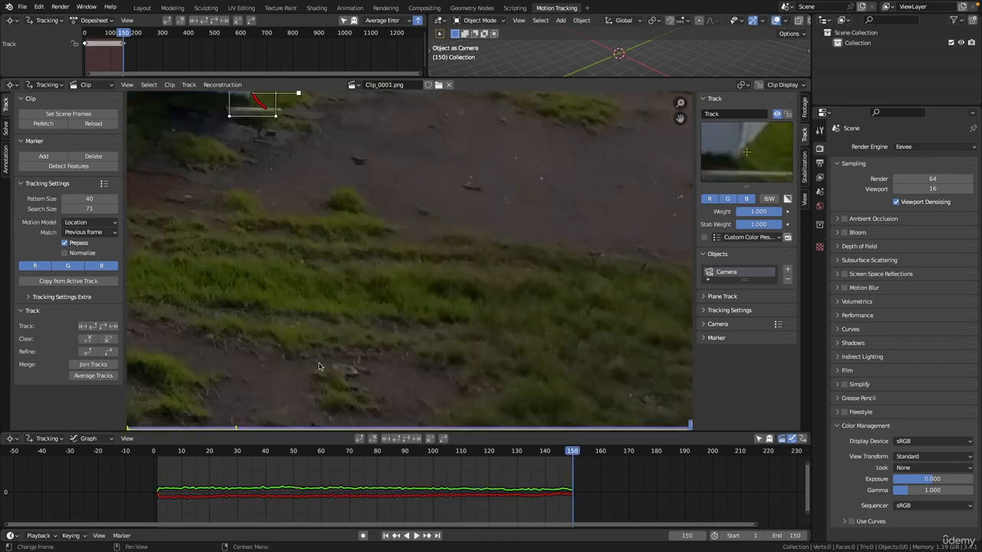
Scrub through the tracked frames to check how closely the marker and its pattern preview follow the barn corner.
{"action": "scroll", "coordinate": [449, 192], "scroll_direction": "down", "scroll_amount": 5}
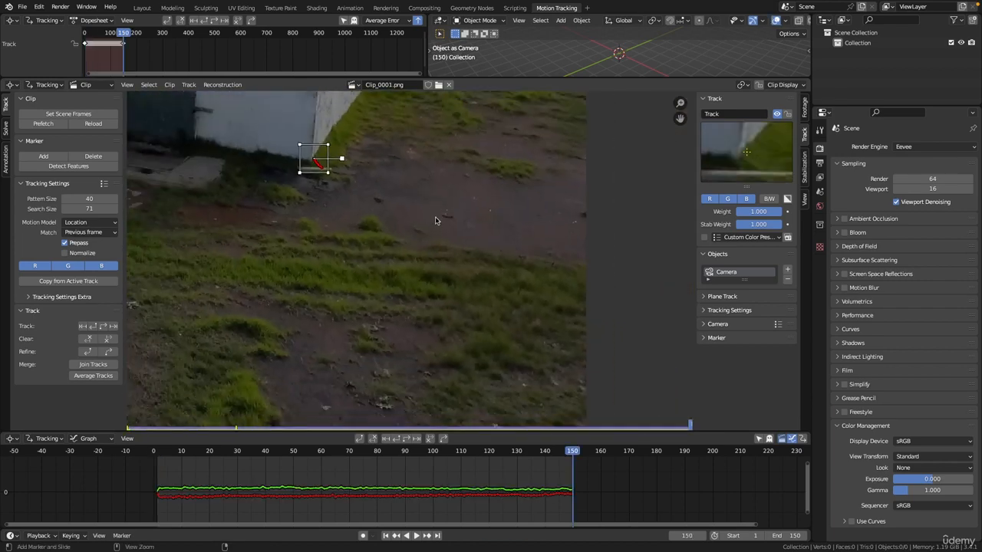
{"action": "scroll", "coordinate": [465, 262], "scroll_direction": "up", "scroll_amount": 4}
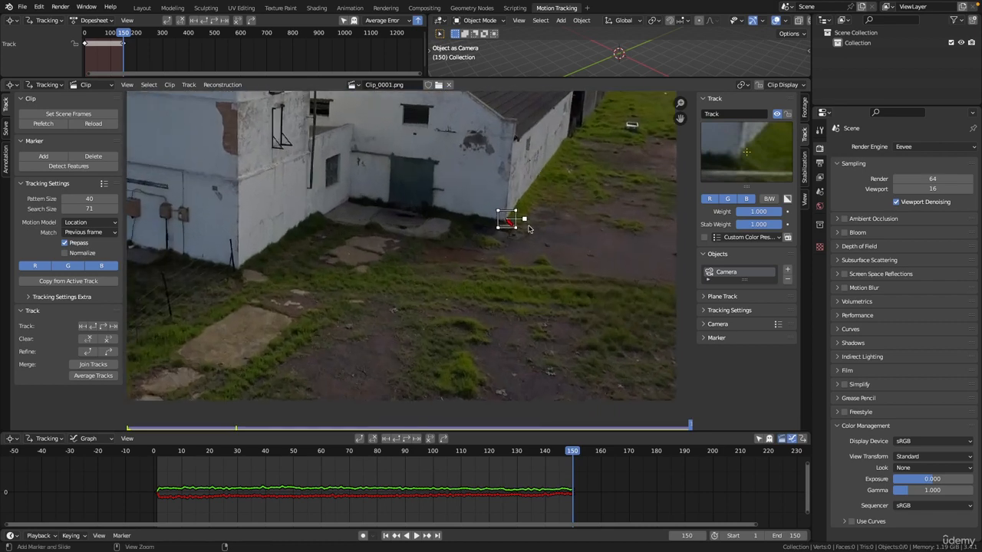
{"action": "scroll", "coordinate": [455, 269], "scroll_direction": "down", "scroll_amount": 3}
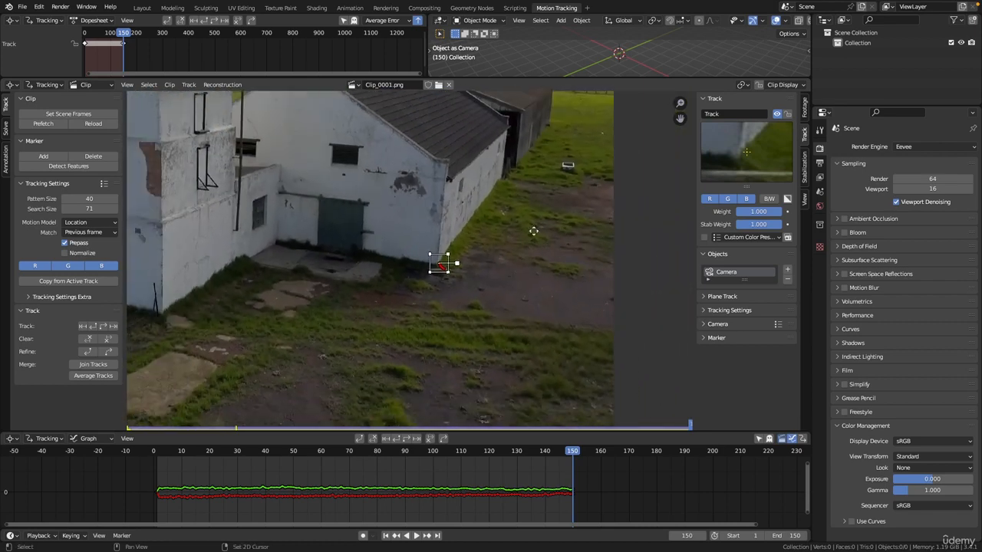
{"action": "left_click_drag", "start_coordinate": [571, 454], "coordinate": [254, 453]}
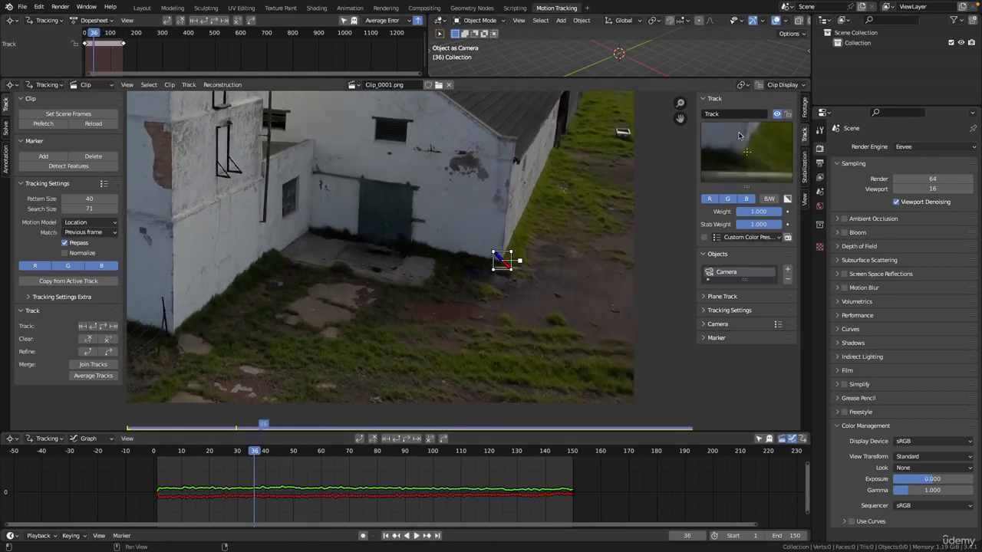
{"action": "mouse_move", "coordinate": [254, 453]}
{"action": "left_mouse_down"}
{"action": "mouse_move", "coordinate": [464, 452]}
{"action": "mouse_move", "coordinate": [228, 452]}
{"action": "mouse_move", "coordinate": [486, 453]}
{"action": "mouse_move", "coordinate": [297, 455]}
{"action": "mouse_move", "coordinate": [483, 452]}
{"action": "mouse_move", "coordinate": [333, 458]}
{"action": "mouse_move", "coordinate": [432, 469]}
{"action": "mouse_move", "coordinate": [322, 467]}
{"action": "mouse_move", "coordinate": [472, 460]}
{"action": "left_mouse_up"}
{"action": "mouse_move", "coordinate": [484, 299]}
{"action": "middle_mouse_down", "text": "ctrl"}
{"action": "mouse_move", "coordinate": [504, 198]}
{"action": "mouse_move", "coordinate": [418, 246]}
{"action": "middle_mouse_up", "text": "ctrl"}
{"action": "middle_click_drag", "start_coordinate": [418, 246], "coordinate": [454, 197], "text": "ctrl"}
{"action": "middle_click_drag", "start_coordinate": [412, 224], "coordinate": [405, 240], "text": "shift"}
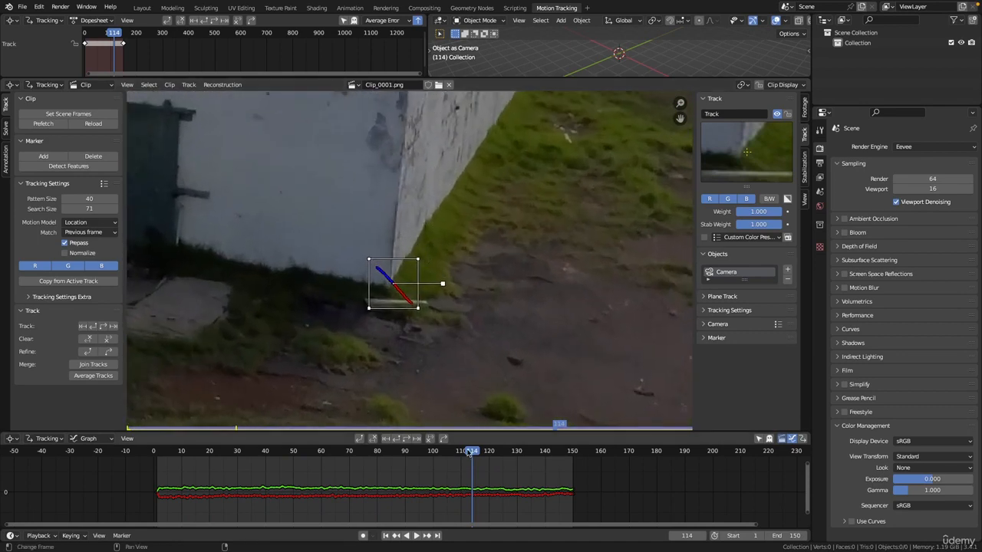
{"action": "left_click_drag", "start_coordinate": [471, 454], "coordinate": [299, 461]}
{"action": "scroll", "coordinate": [513, 259], "scroll_direction": "down", "scroll_amount": 4}
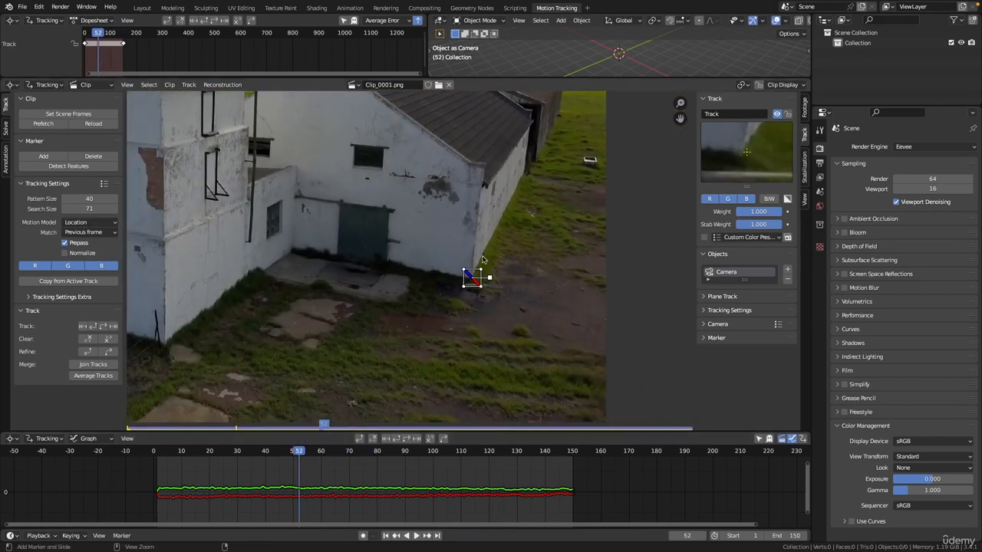
{"action": "scroll", "coordinate": [515, 215], "scroll_direction": "up", "scroll_amount": 2}
{"action": "middle_click_drag", "start_coordinate": [515, 214], "coordinate": [516, 190], "text": "ctrl"}
{"action": "middle_click_drag", "start_coordinate": [502, 304], "coordinate": [413, 279]}
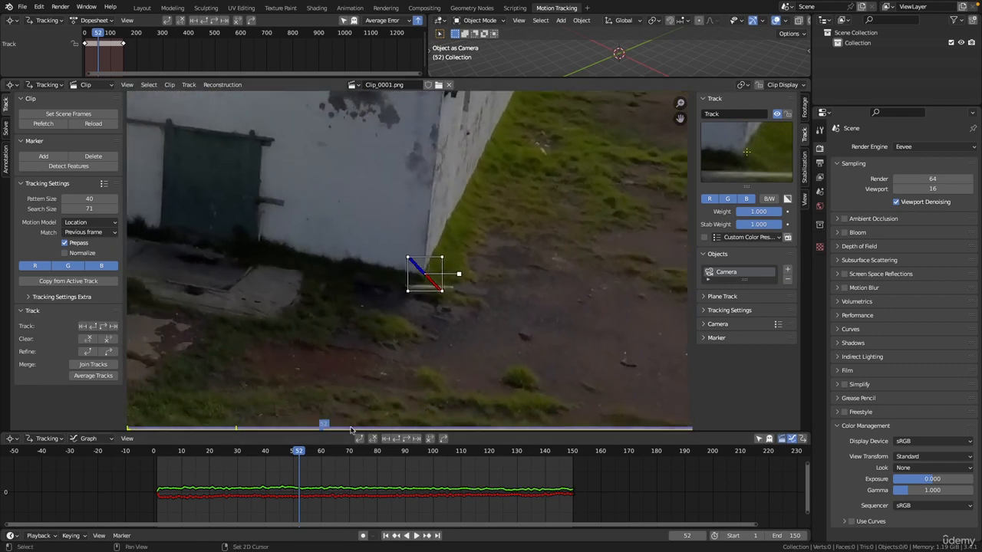
Return to frame 1 and delete the barn-corner track.
{"action": "key", "text": "shift+Left"}
{"action": "middle_click_drag", "start_coordinate": [434, 293], "coordinate": [435, 316], "text": "ctrl"}
{"action": "middle_click_drag", "start_coordinate": [436, 297], "coordinate": [408, 251]}
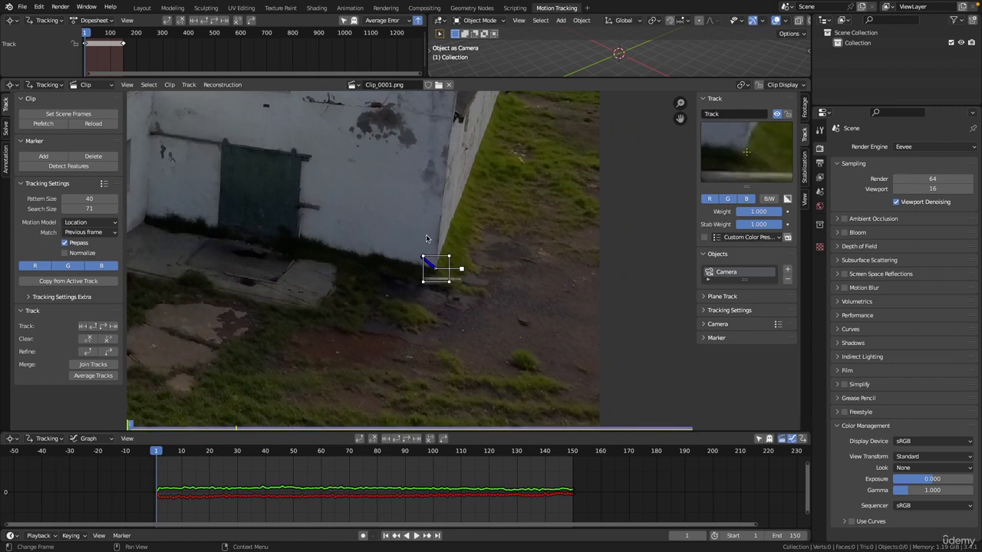
{"action": "scroll", "coordinate": [471, 247], "scroll_direction": "up", "scroll_amount": 2}
{"action": "middle_click_drag", "start_coordinate": [491, 242], "coordinate": [462, 230]}
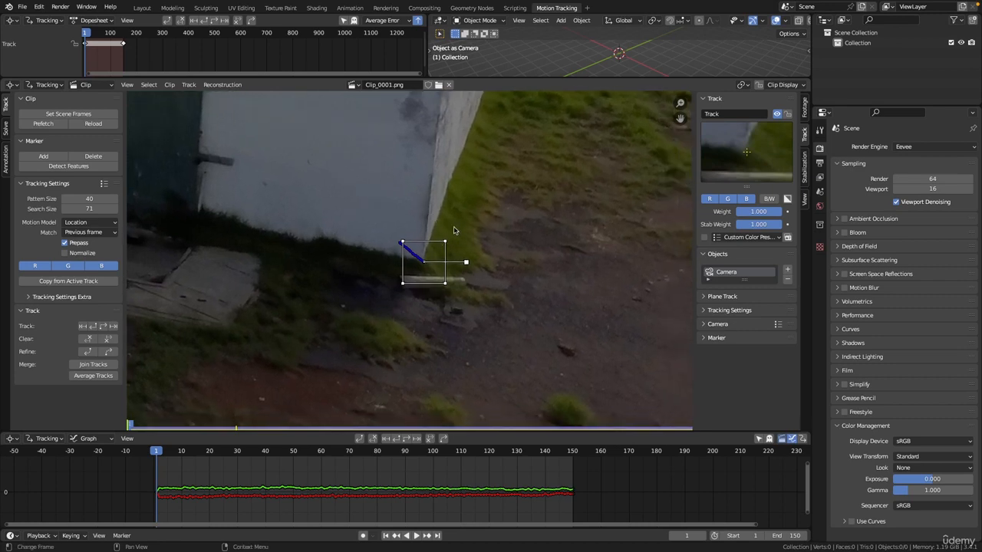
{"action": "key", "text": "x"}
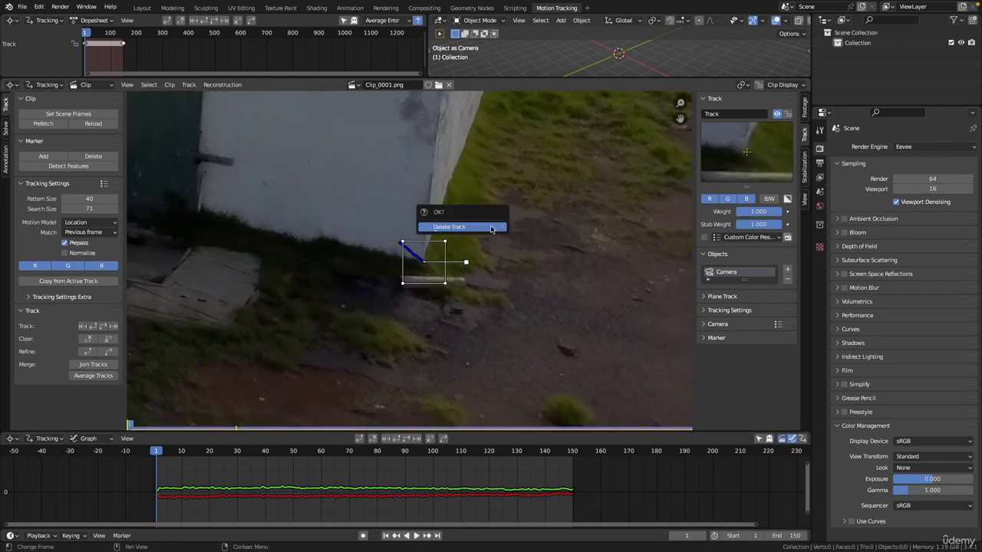
{"action": "left_click", "coordinate": [470, 228]}
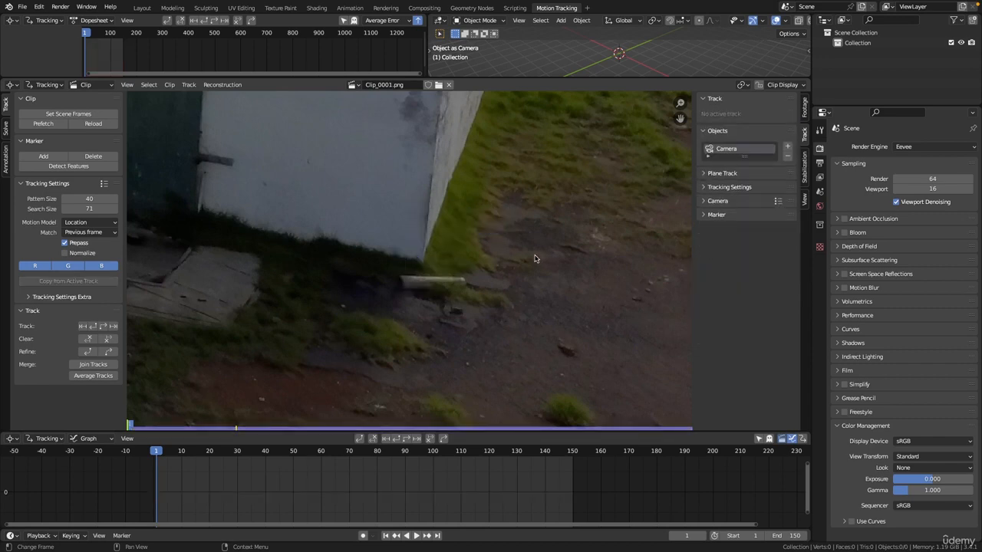
Set the motion model for new tracking markers to Affine.
{"action": "scroll", "coordinate": [524, 243], "scroll_direction": "down", "scroll_amount": 1}
{"action": "middle_click_drag", "start_coordinate": [463, 257], "coordinate": [490, 259]}
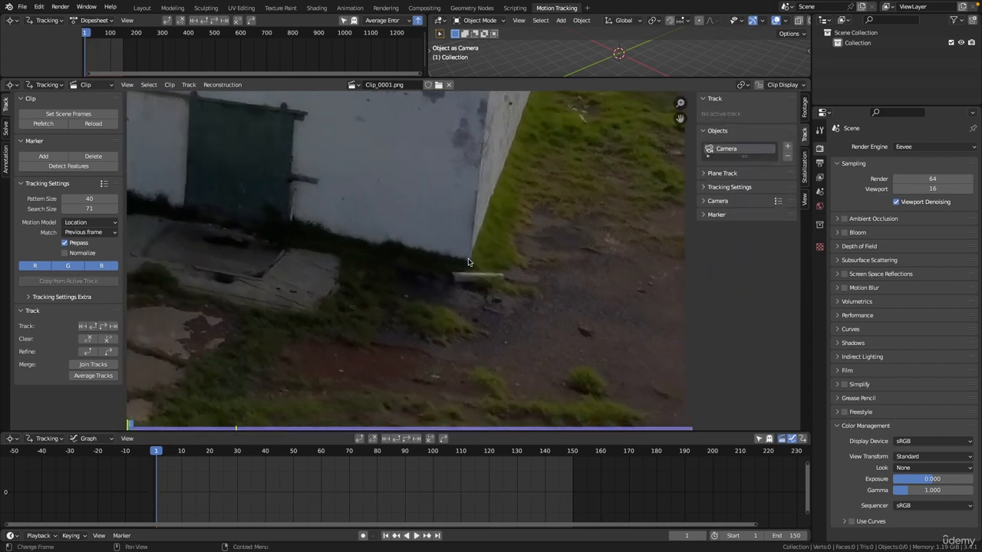
{"action": "left_click", "coordinate": [89, 222]}
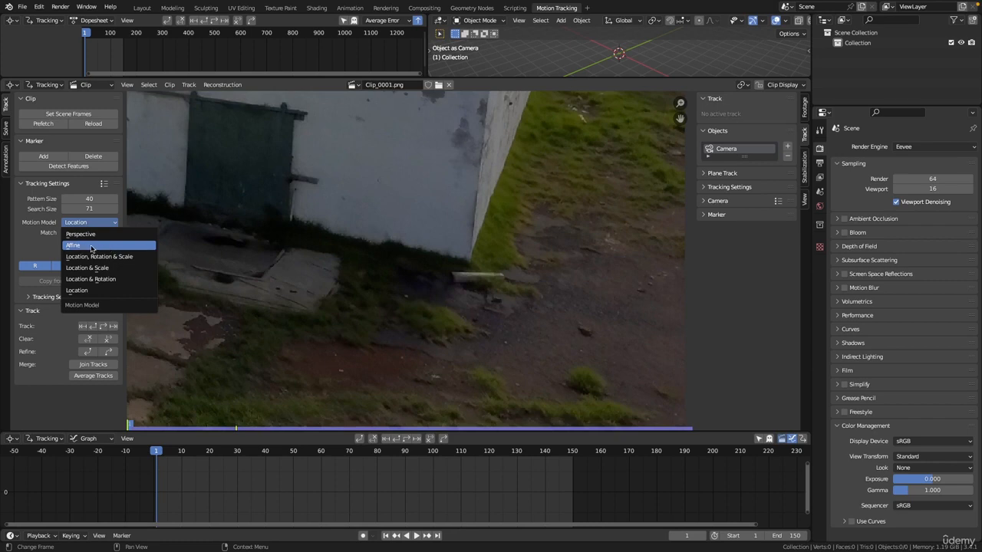
{"action": "left_click", "coordinate": [78, 246]}
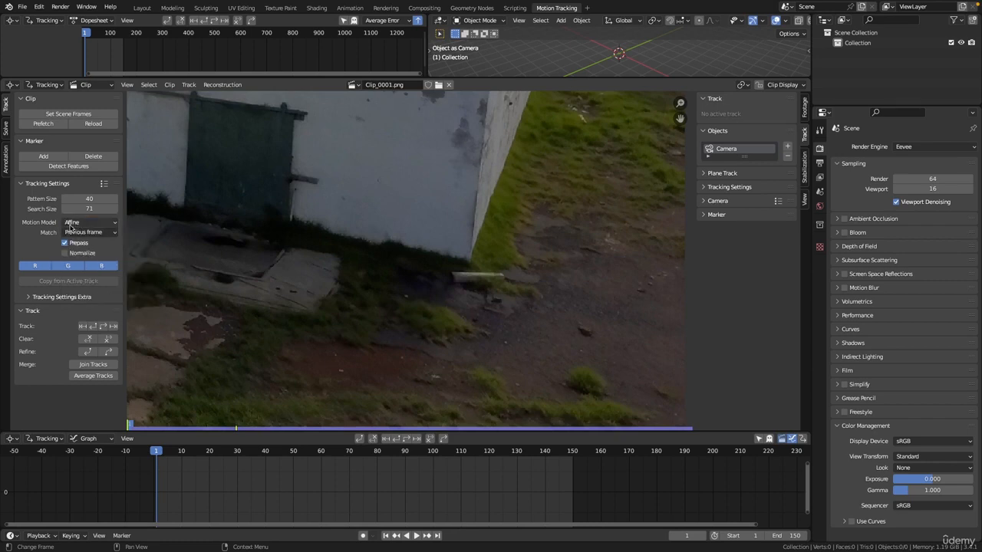
Add a new tracking marker on frame 1 at the base of the barn's outer wall corner.
{"action": "middle_click_drag", "start_coordinate": [445, 233], "coordinate": [525, 198], "text": "ctrl"}
{"action": "middle_click_drag", "start_coordinate": [525, 198], "coordinate": [503, 213]}
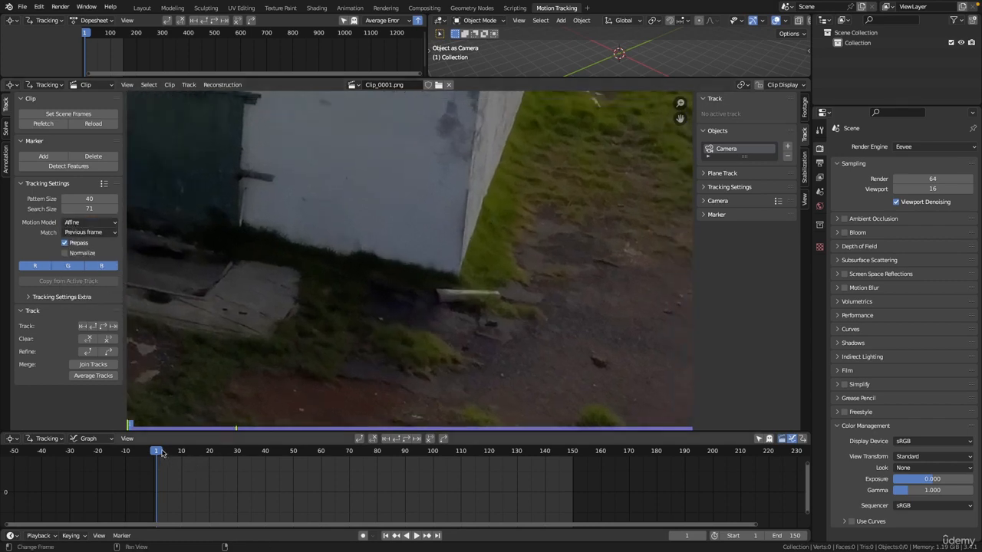
{"action": "middle_click_drag", "start_coordinate": [434, 249], "coordinate": [491, 198], "text": "ctrl"}
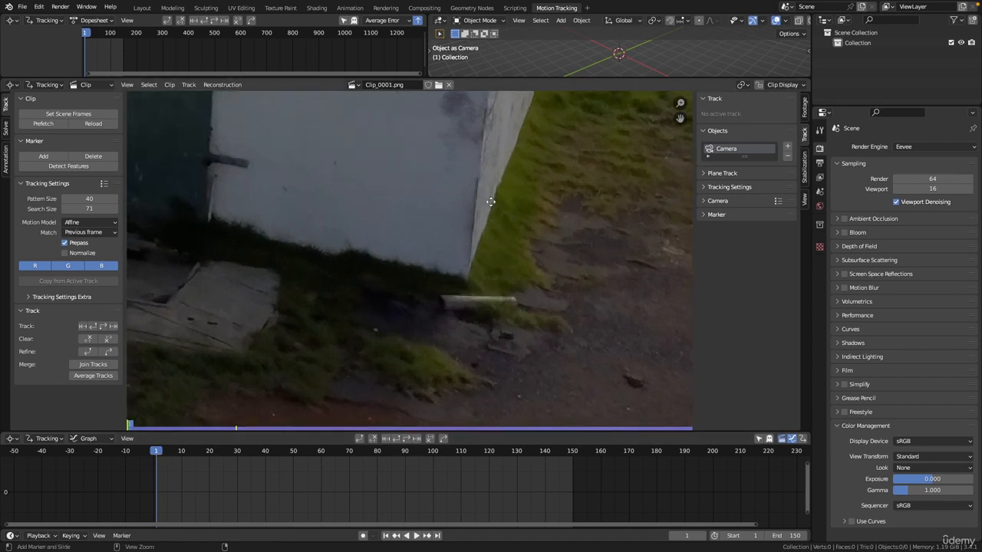
{"action": "middle_click_drag", "start_coordinate": [509, 256], "coordinate": [473, 232]}
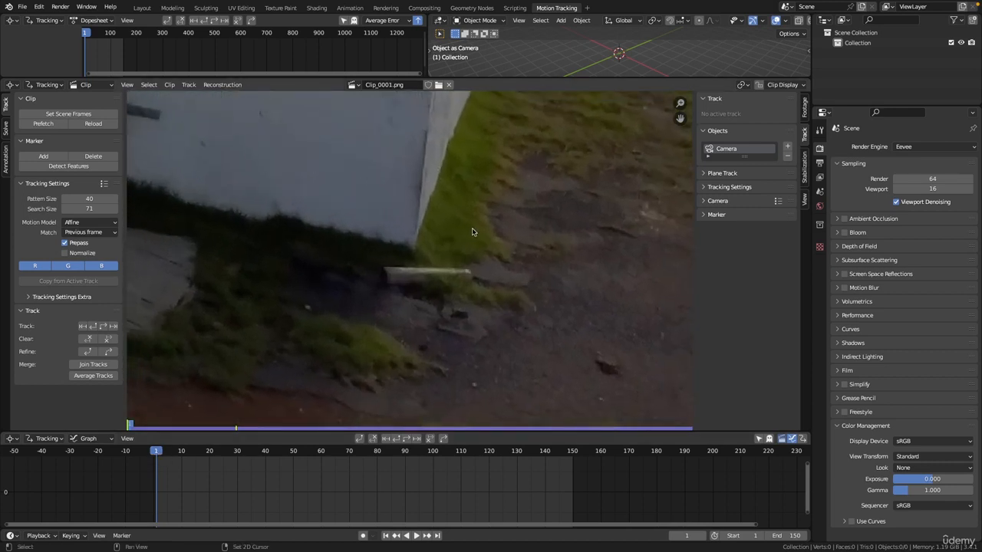
{"action": "left_click", "coordinate": [420, 252], "text": "ctrl"}
{"action": "mouse_move", "coordinate": [420, 252]}
{"action": "middle_mouse_down", "text": "ctrl"}
{"action": "mouse_move", "coordinate": [522, 279]}
{"action": "mouse_move", "coordinate": [530, 294]}
{"action": "middle_mouse_up", "text": "ctrl"}
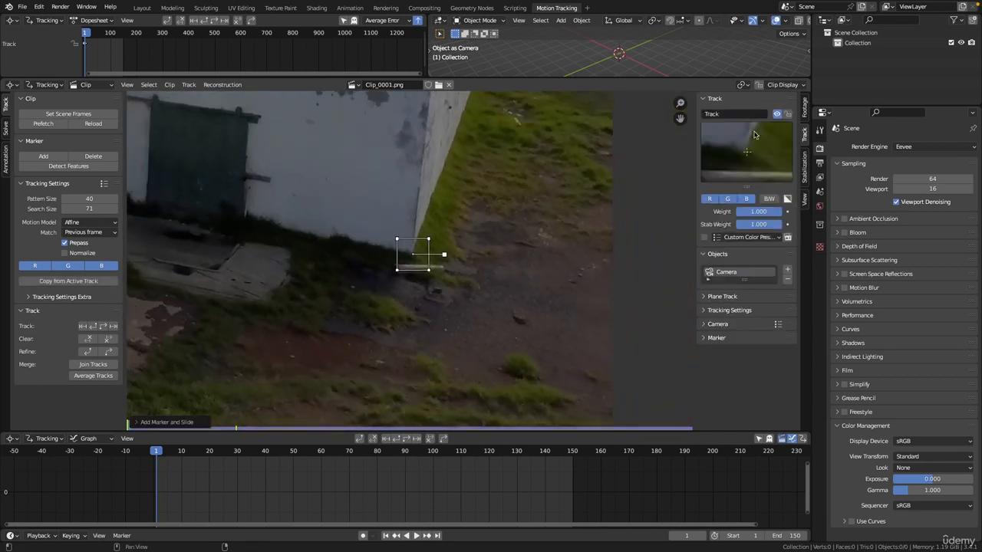
Track the barn-corner marker forward through the whole clip using the Affine motion model.
{"action": "scroll", "coordinate": [660, 181], "scroll_direction": "down", "scroll_amount": 1}
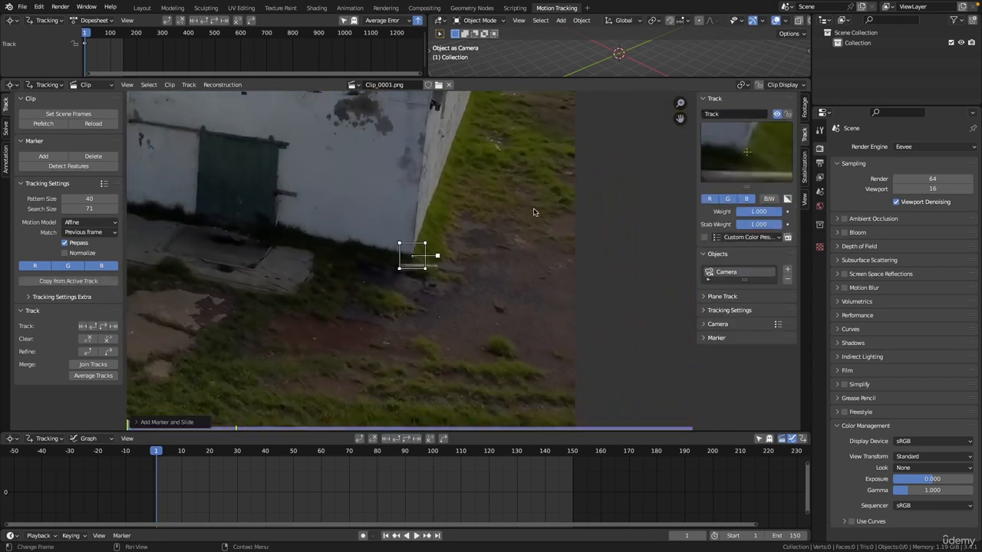
{"action": "middle_click_drag", "start_coordinate": [432, 264], "coordinate": [458, 250]}
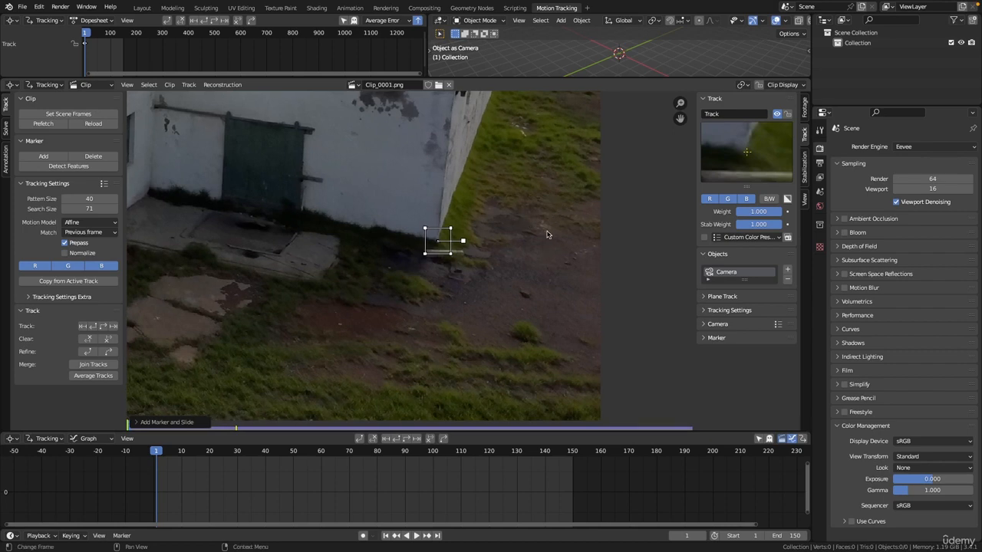
{"action": "key", "text": "ctrl+t"}
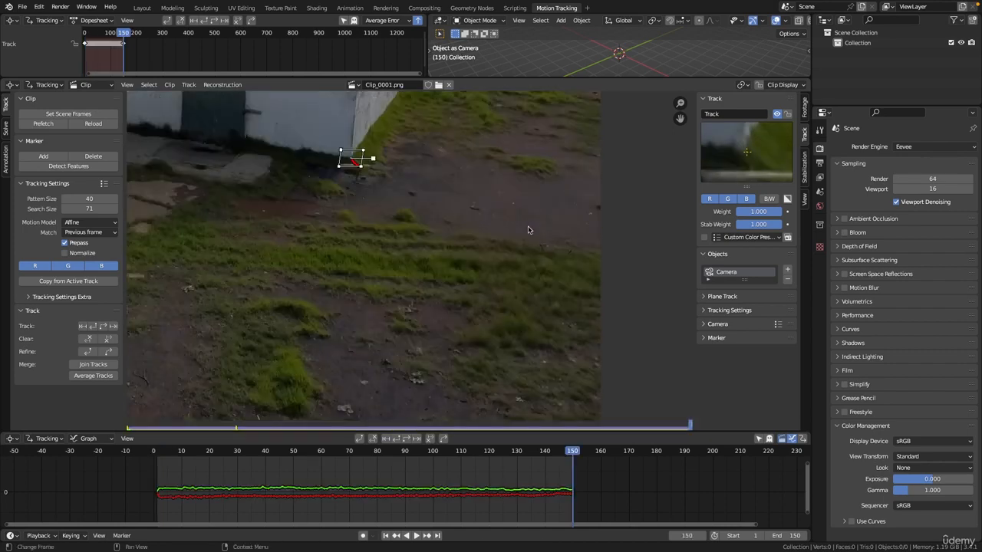
Inspect the barn-corner marker at frame 150 and scrub through the clip to check how its pattern deforms and follows the corner.
{"action": "middle_click_drag", "start_coordinate": [529, 230], "coordinate": [513, 265], "text": "ctrl"}
{"action": "mouse_move", "coordinate": [477, 236]}
{"action": "middle_mouse_down"}
{"action": "mouse_move", "coordinate": [540, 252]}
{"action": "mouse_move", "coordinate": [527, 164]}
{"action": "mouse_move", "coordinate": [505, 230]}
{"action": "middle_mouse_up"}
{"action": "middle_click_drag", "start_coordinate": [505, 231], "coordinate": [520, 168], "text": "ctrl"}
{"action": "middle_click_drag", "start_coordinate": [440, 263], "coordinate": [419, 250]}
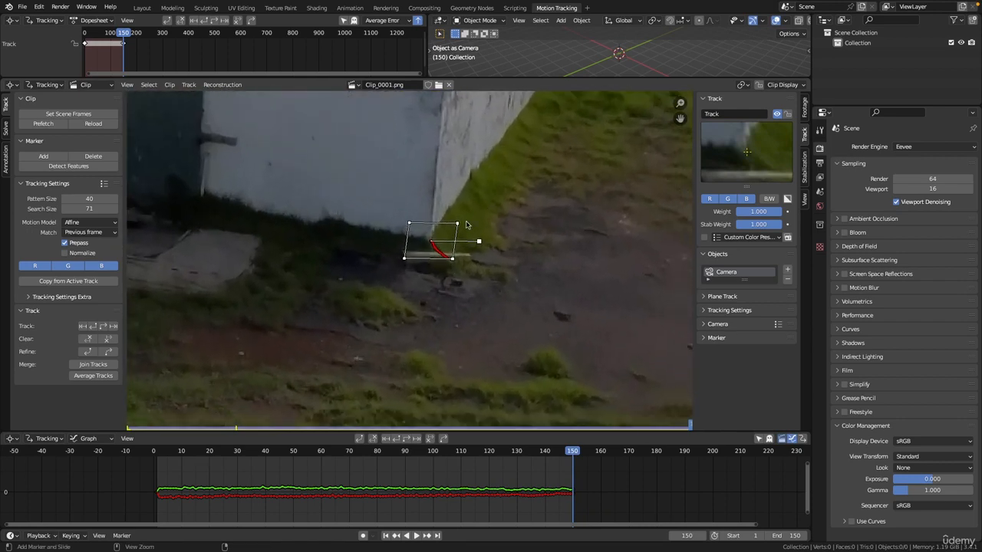
{"action": "scroll", "coordinate": [411, 244], "scroll_direction": "down", "scroll_amount": 2}
{"action": "left_click_drag", "start_coordinate": [577, 453], "coordinate": [257, 453]}
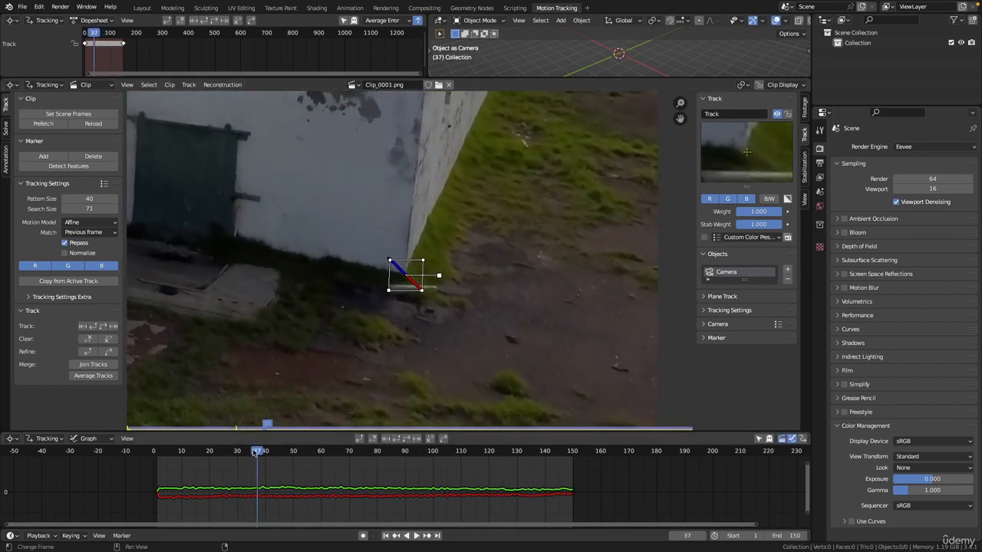
{"action": "mouse_move", "coordinate": [258, 452]}
{"action": "left_mouse_down"}
{"action": "mouse_move", "coordinate": [208, 453]}
{"action": "mouse_move", "coordinate": [524, 451]}
{"action": "mouse_move", "coordinate": [195, 451]}
{"action": "mouse_move", "coordinate": [510, 451]}
{"action": "mouse_move", "coordinate": [276, 449]}
{"action": "left_mouse_up"}
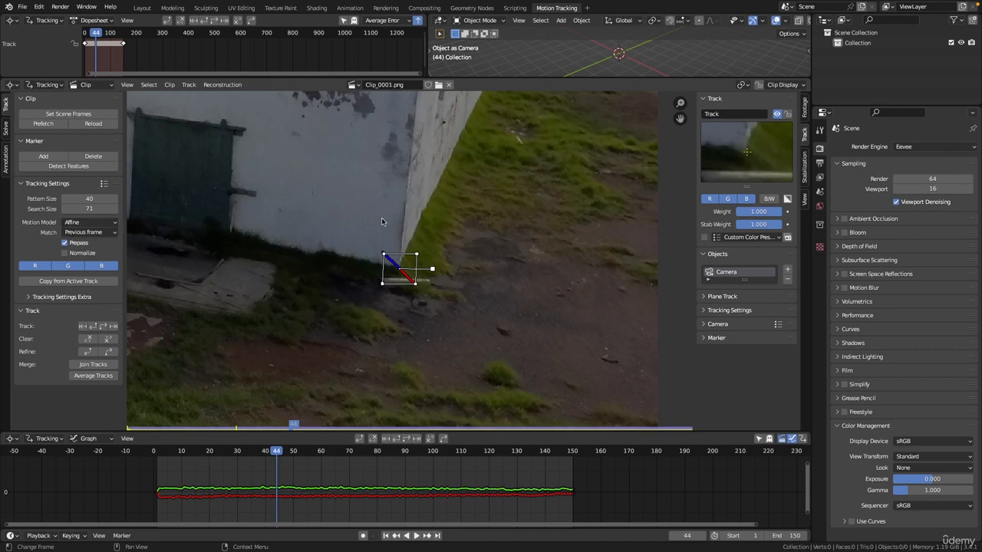
{"action": "mouse_move", "coordinate": [277, 451]}
{"action": "left_mouse_down"}
{"action": "mouse_move", "coordinate": [502, 451]}
{"action": "mouse_move", "coordinate": [209, 451]}
{"action": "mouse_move", "coordinate": [494, 442]}
{"action": "mouse_move", "coordinate": [323, 451]}
{"action": "left_mouse_up"}
{"action": "key", "text": "shift+Right"}
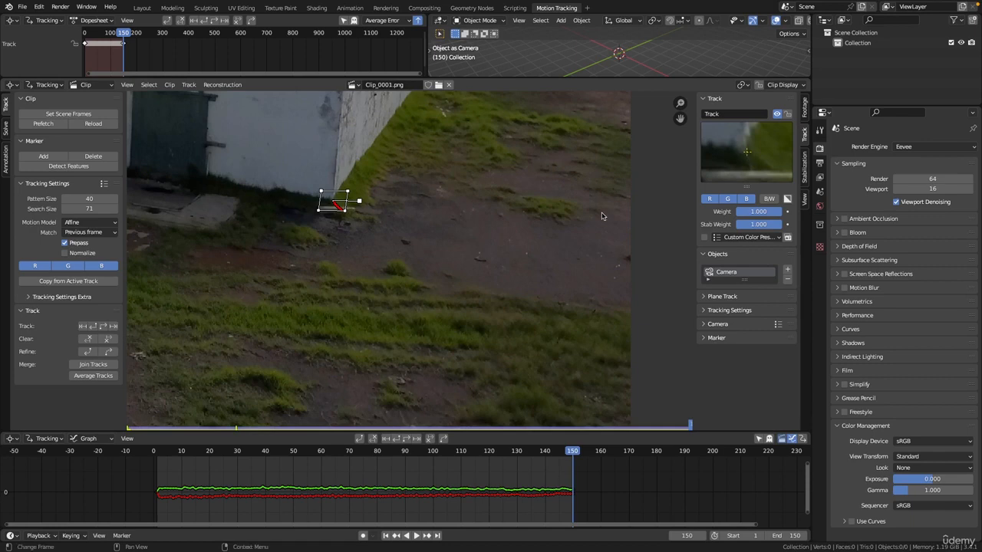
{"action": "key", "text": "shift+Left"}
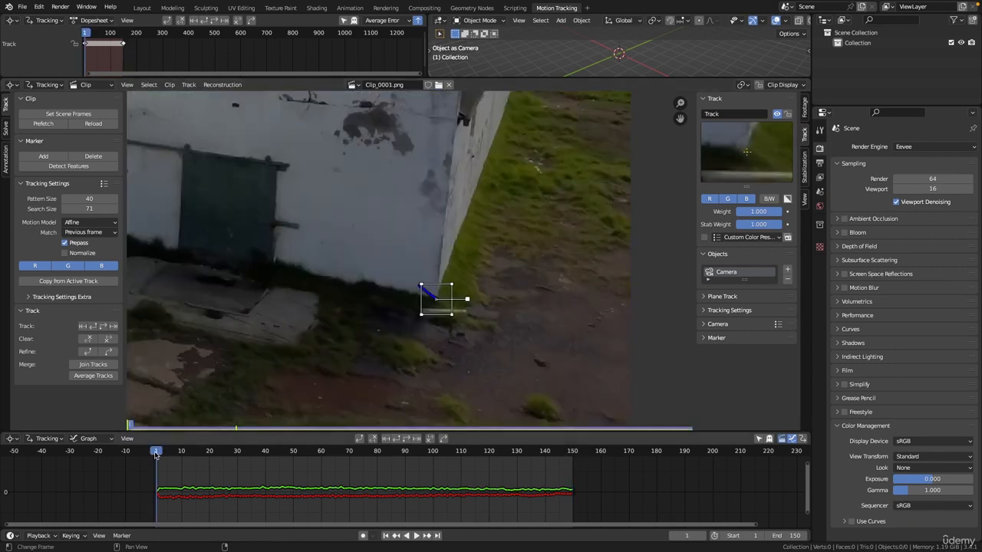
{"action": "mouse_move", "coordinate": [155, 453]}
{"action": "left_mouse_down"}
{"action": "mouse_move", "coordinate": [475, 452]}
{"action": "mouse_move", "coordinate": [353, 453]}
{"action": "left_mouse_up"}
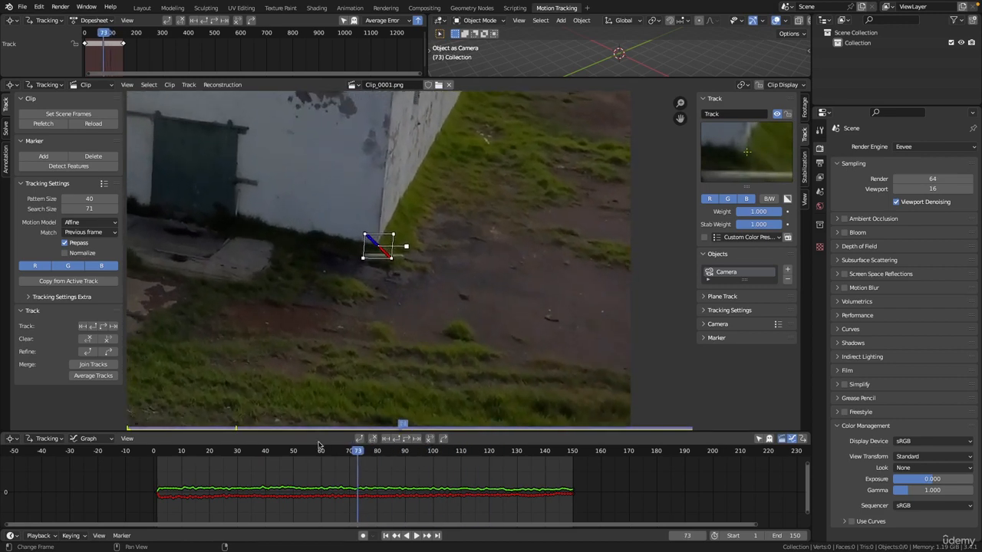
Return to frame 1 and save the project file.
{"action": "key", "text": "shift+Left"}
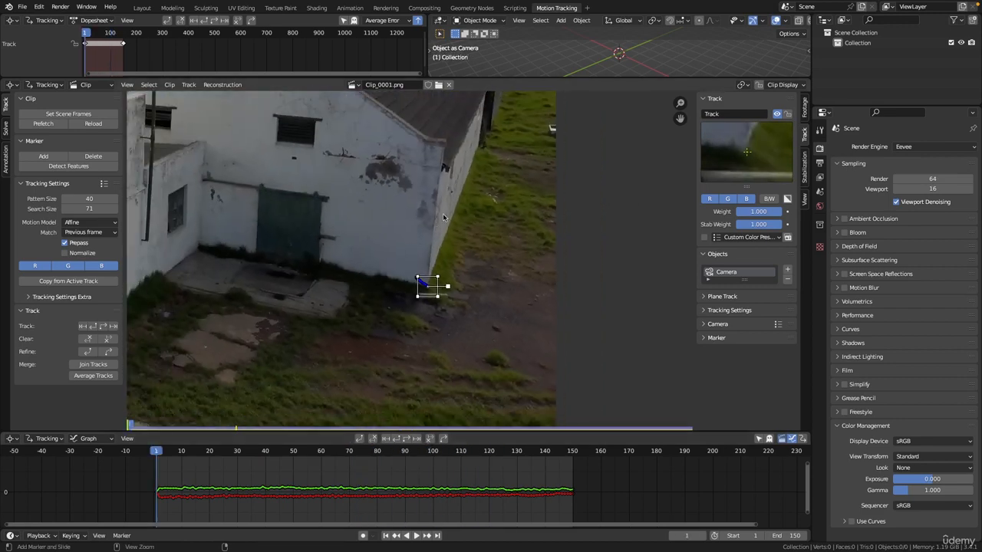
{"action": "key", "text": "ctrl+s"}
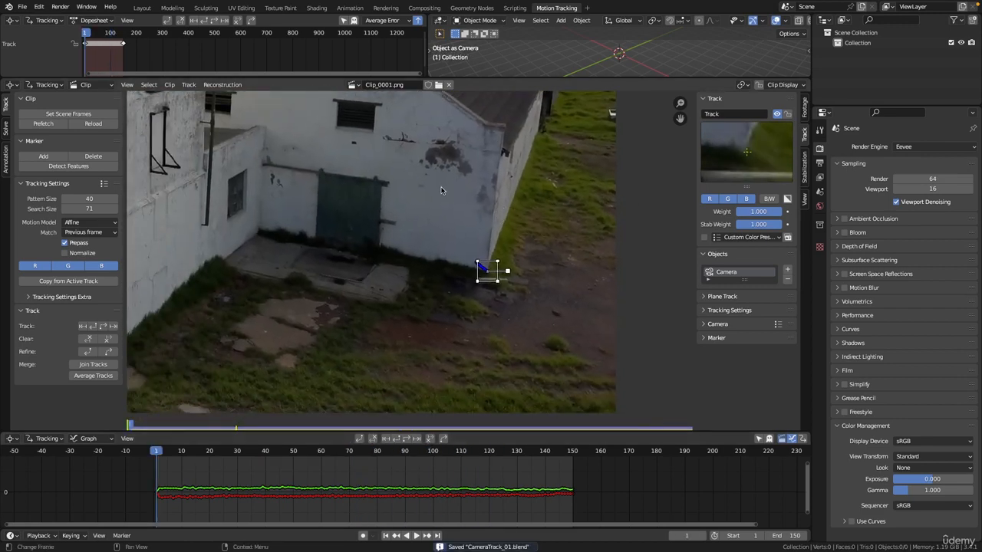
Enlarge the dopesheet area and zoom in on the barn-corner track's bar to examine its tracked frame range.
{"action": "left_click_drag", "start_coordinate": [331, 77], "coordinate": [325, 158]}
{"action": "middle_click_drag", "start_coordinate": [117, 75], "coordinate": [249, 83]}
{"action": "scroll", "coordinate": [250, 83], "scroll_direction": "up", "scroll_amount": 3}
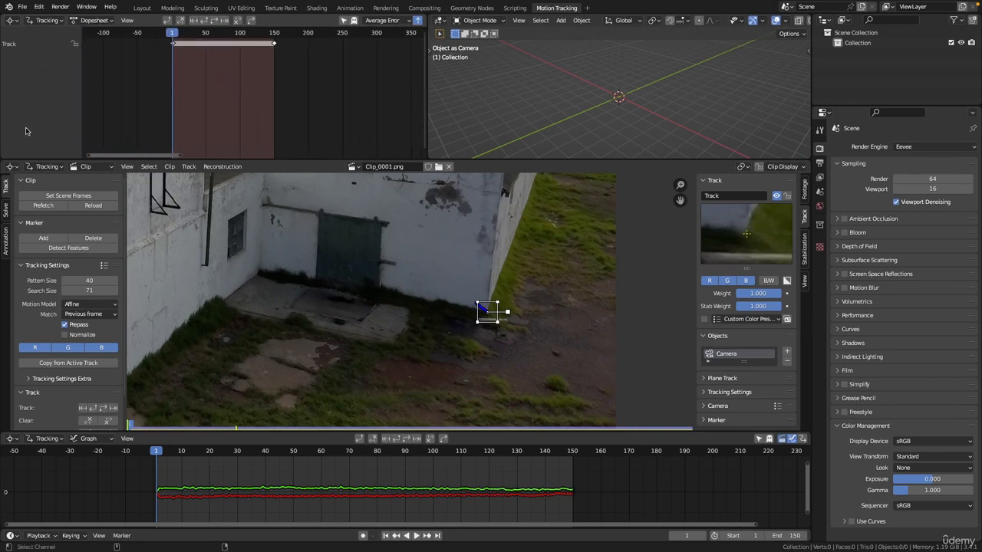
{"action": "scroll", "coordinate": [240, 100], "scroll_direction": "up", "scroll_amount": 5}
{"action": "middle_click_drag", "start_coordinate": [241, 100], "coordinate": [292, 112]}
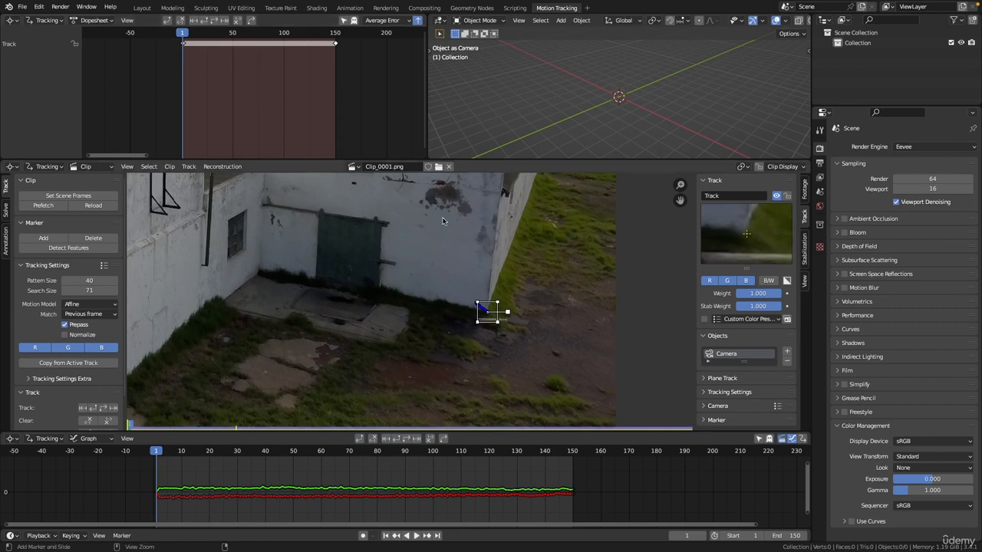
Bring the full footage frame into view and shrink the dopesheet area to give the clip view more room.
{"action": "scroll", "coordinate": [427, 270], "scroll_direction": "down", "scroll_amount": 1}
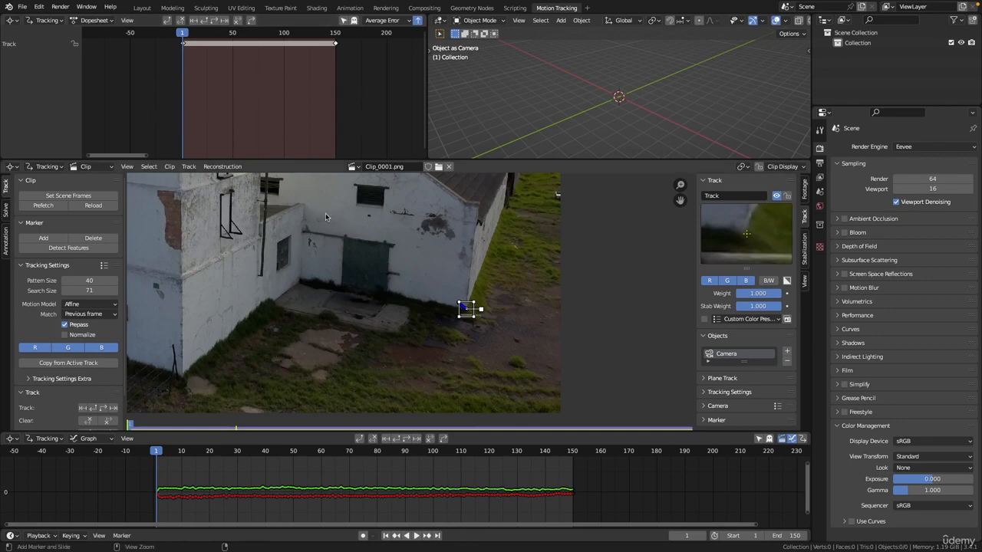
{"action": "scroll", "coordinate": [399, 245], "scroll_direction": "down", "scroll_amount": 4}
{"action": "middle_click_drag", "start_coordinate": [399, 245], "coordinate": [399, 254]}
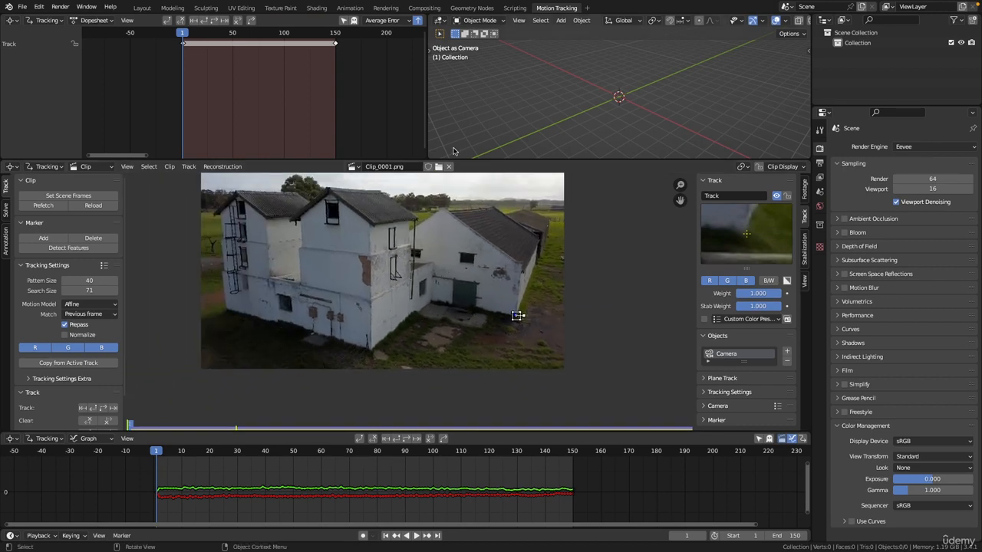
{"action": "left_click_drag", "start_coordinate": [465, 160], "coordinate": [465, 75]}
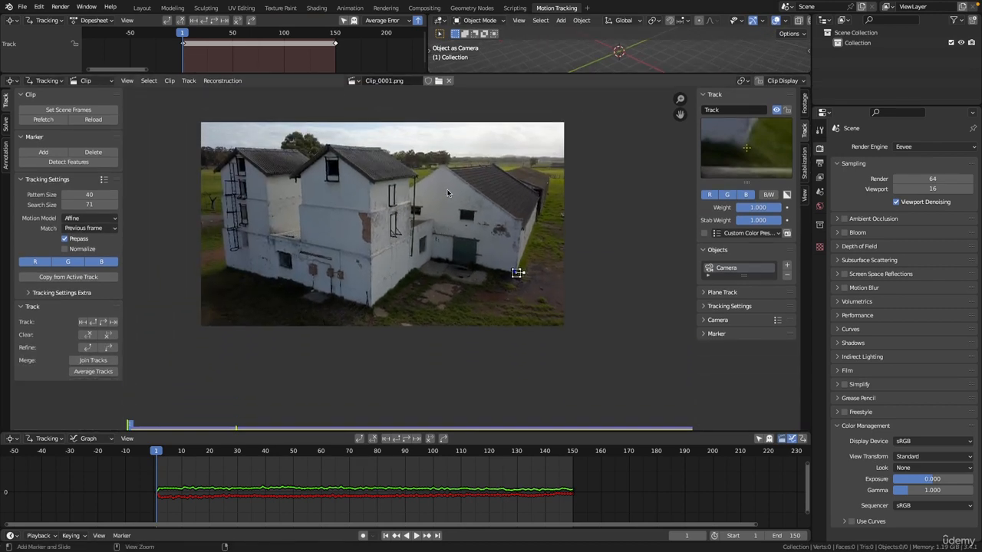
Examine the concrete slab in front of the barn door, playing and scrubbing the clip to frame 79, for a feature to track.
{"action": "scroll", "coordinate": [434, 163], "scroll_direction": "up", "scroll_amount": 2}
{"action": "middle_click_drag", "start_coordinate": [434, 163], "coordinate": [466, 201], "text": "shift"}
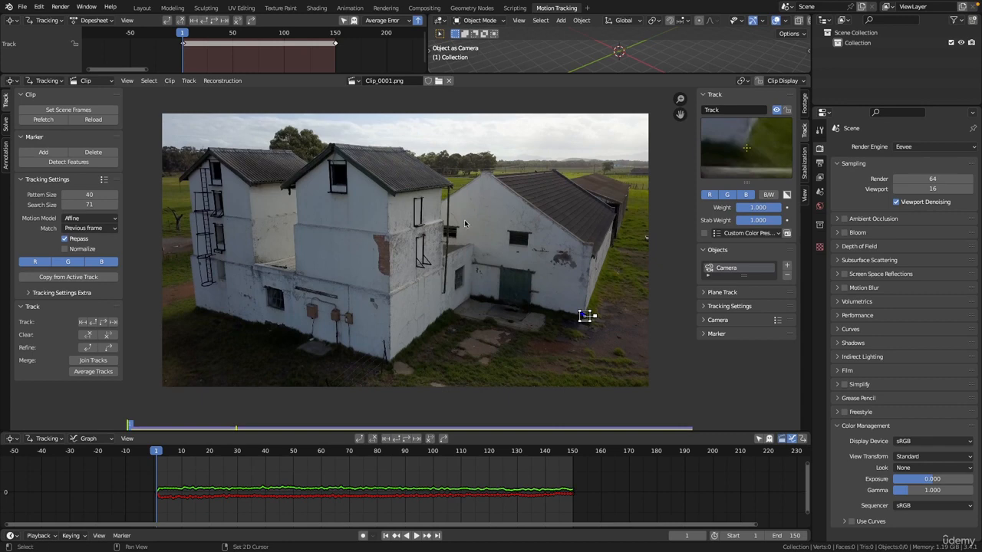
{"action": "middle_click_drag", "start_coordinate": [499, 246], "coordinate": [459, 217], "text": "shift"}
{"action": "scroll", "coordinate": [459, 217], "scroll_direction": "up", "scroll_amount": 6}
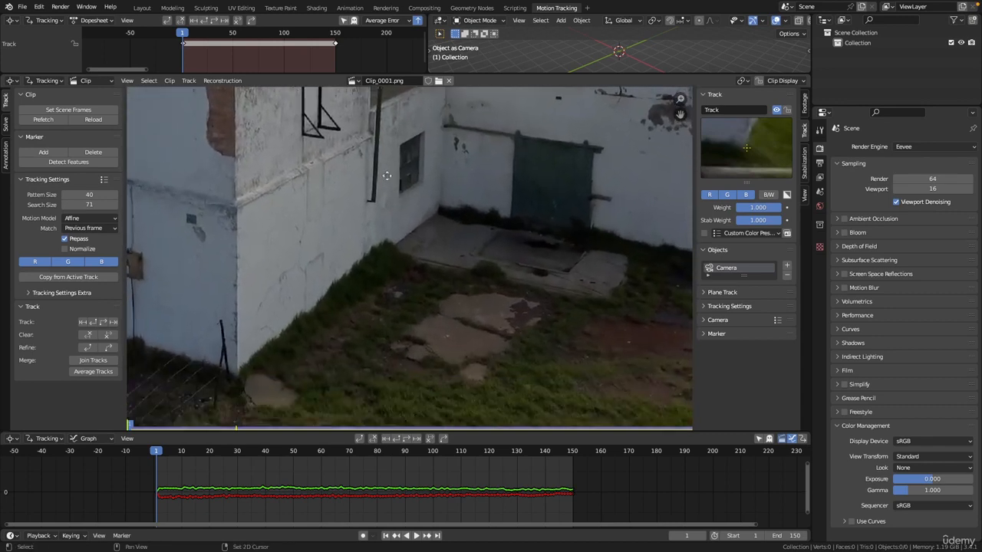
{"action": "middle_click_drag", "start_coordinate": [386, 176], "coordinate": [358, 174]}
{"action": "mouse_move", "coordinate": [455, 191]}
{"action": "middle_mouse_down"}
{"action": "mouse_move", "coordinate": [377, 160]}
{"action": "mouse_move", "coordinate": [416, 180]}
{"action": "mouse_move", "coordinate": [406, 205]}
{"action": "middle_mouse_up"}
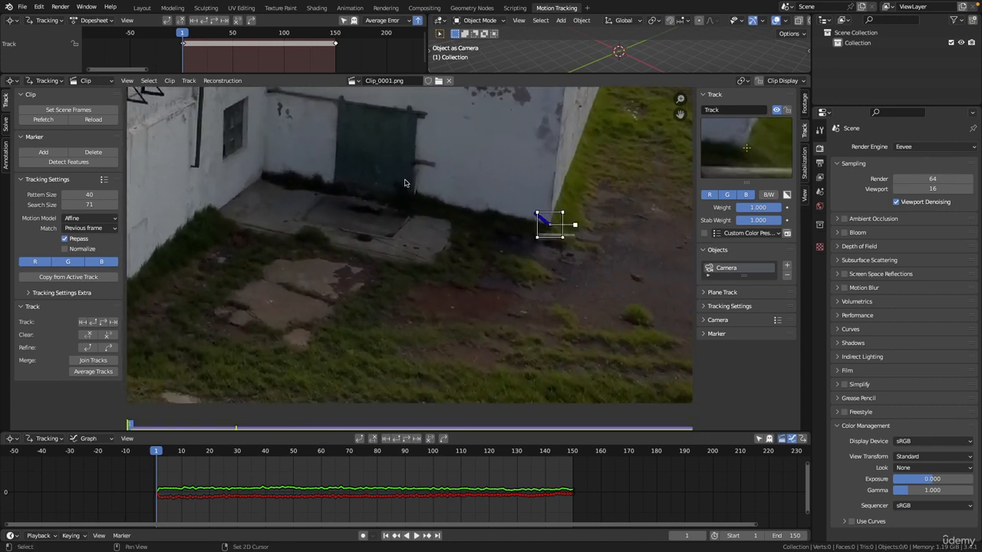
{"action": "scroll", "coordinate": [422, 230], "scroll_direction": "up", "scroll_amount": 5}
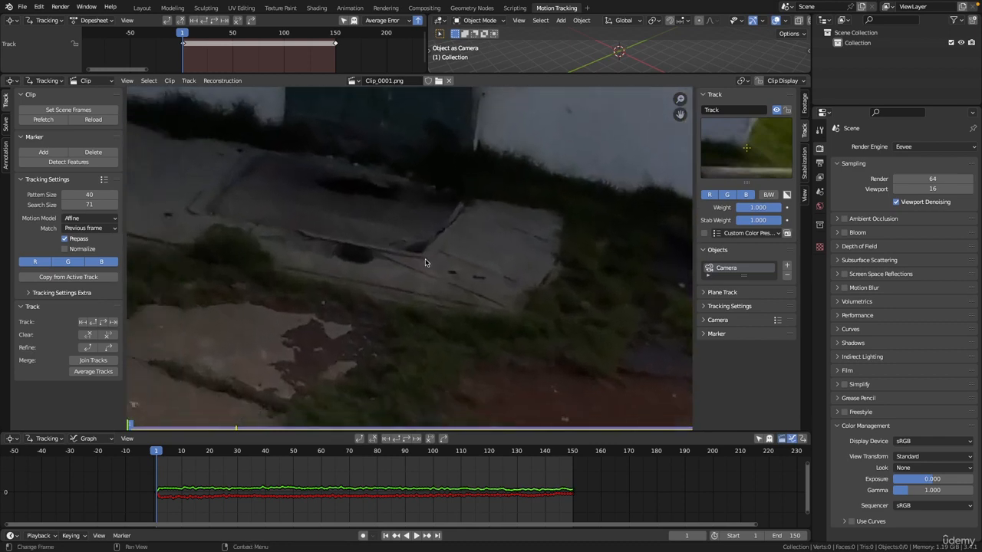
{"action": "key", "text": "space"}
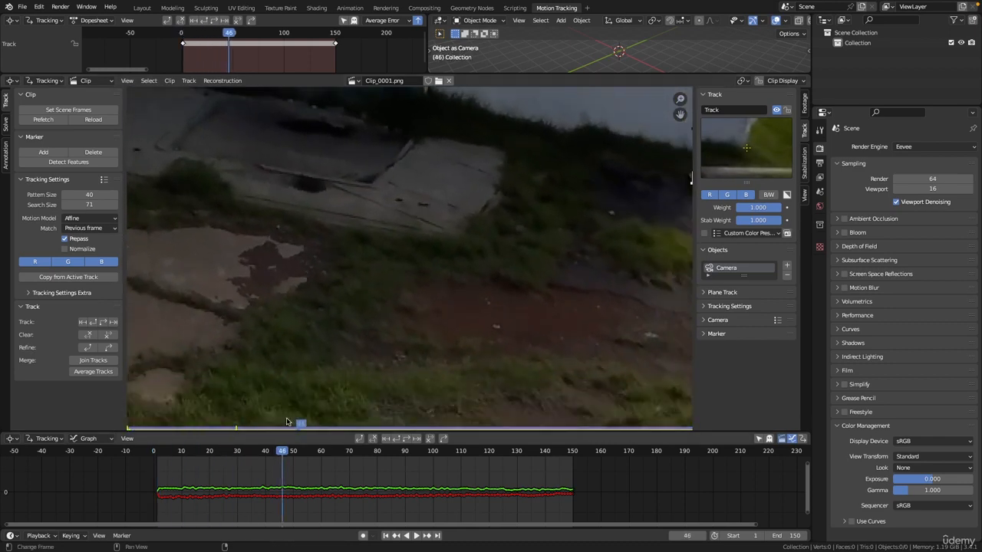
{"action": "key", "text": "space"}
{"action": "left_click_drag", "start_coordinate": [284, 455], "coordinate": [374, 454]}
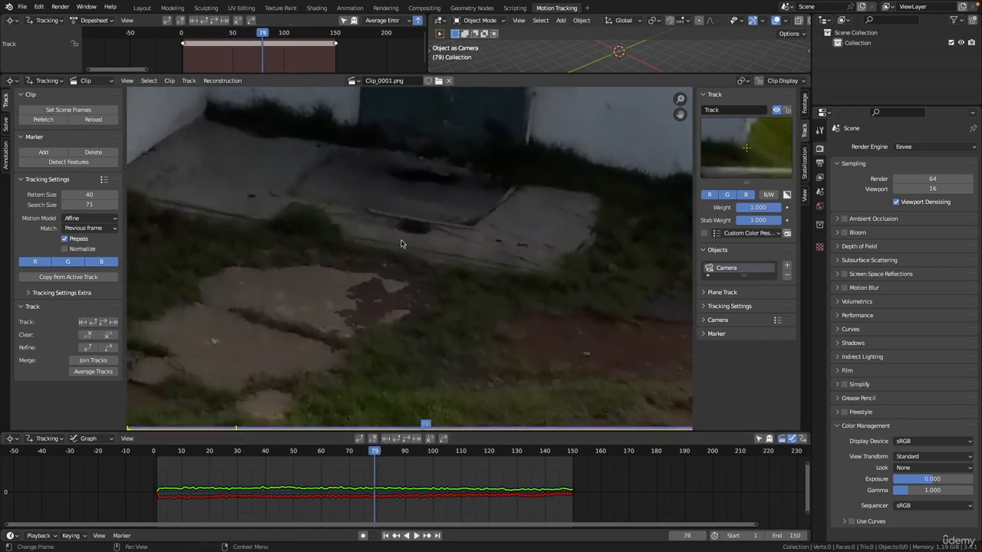
Return to frame 1 and add a tracking marker on the corner of the recess in the concrete slab before the barn door.
{"action": "key", "text": "shift+Left"}
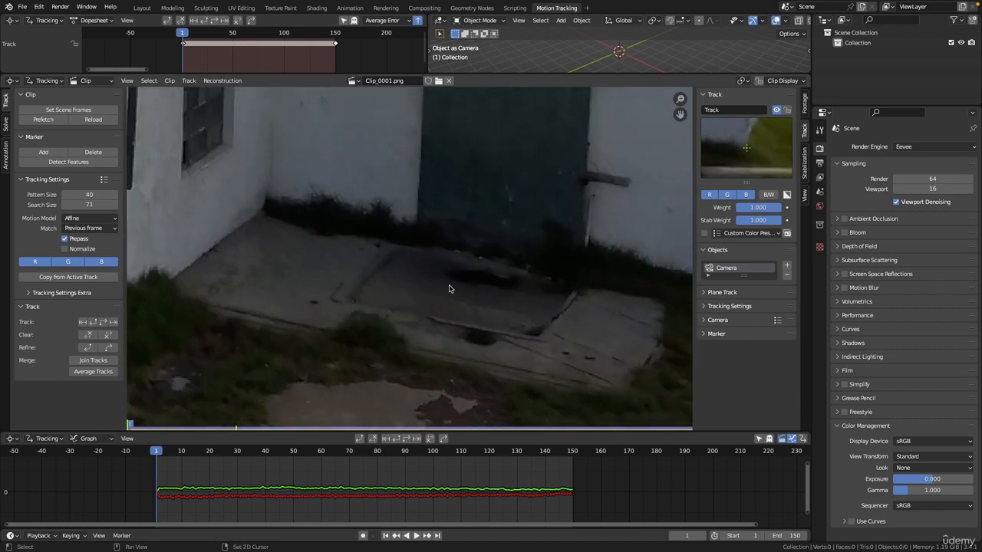
{"action": "middle_click_drag", "start_coordinate": [450, 289], "coordinate": [322, 204]}
{"action": "scroll", "coordinate": [418, 192], "scroll_direction": "up", "scroll_amount": 2}
{"action": "middle_click_drag", "start_coordinate": [418, 191], "coordinate": [395, 141]}
{"action": "scroll", "coordinate": [401, 223], "scroll_direction": "up", "scroll_amount": 2}
{"action": "middle_click_drag", "start_coordinate": [392, 273], "coordinate": [431, 247]}
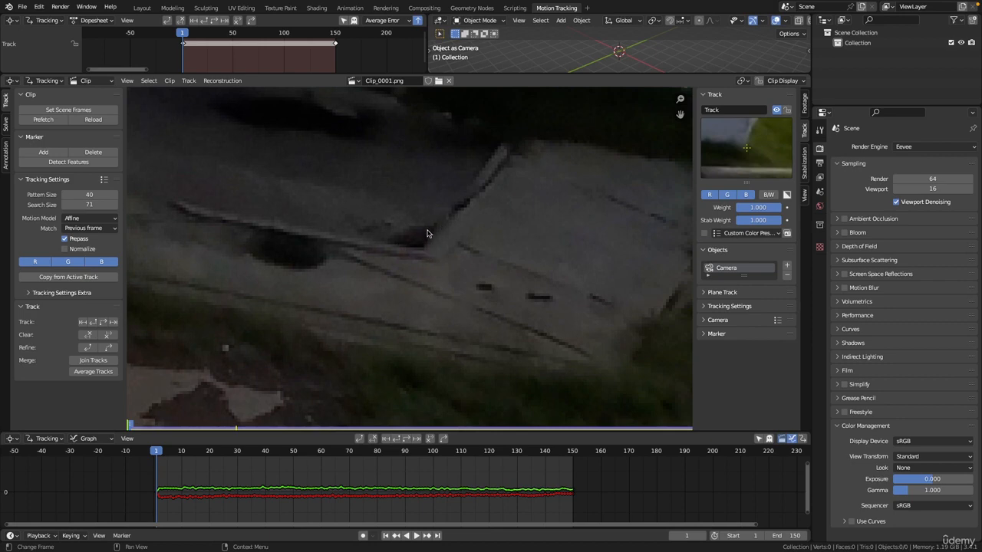
{"action": "left_click", "coordinate": [426, 251], "text": "ctrl"}
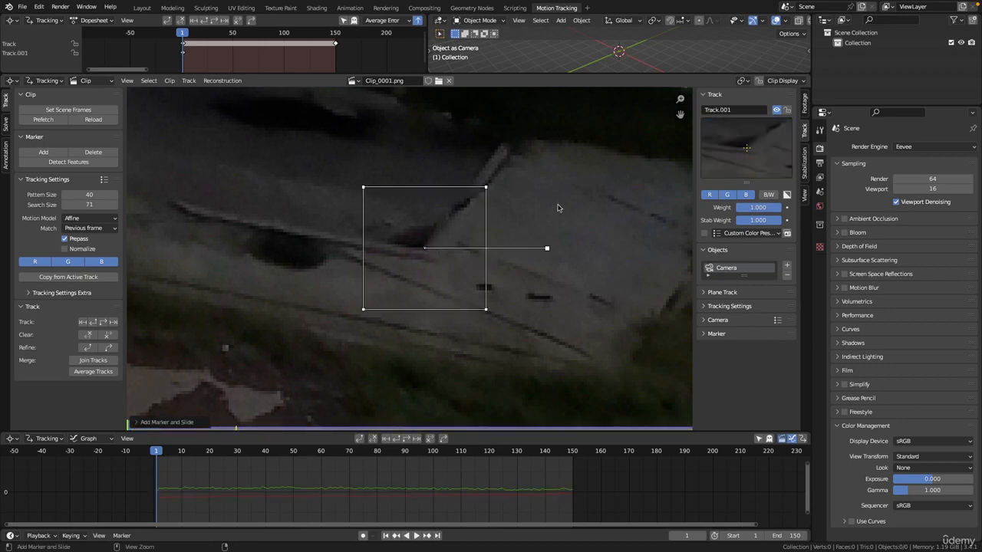
Track the concrete-slab marker forward through the whole clip using the Affine motion model.
{"action": "scroll", "coordinate": [534, 281], "scroll_direction": "down", "scroll_amount": 5}
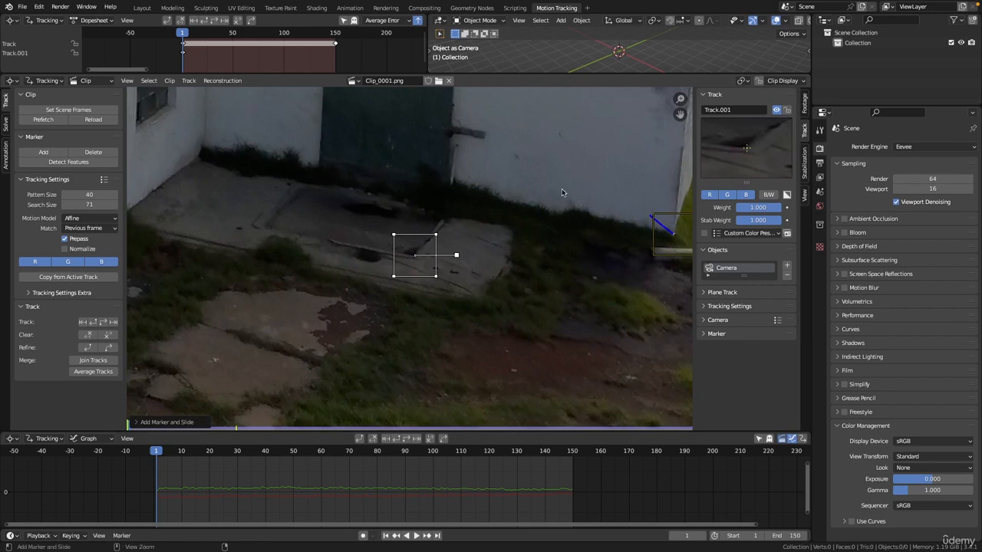
{"action": "scroll", "coordinate": [519, 243], "scroll_direction": "down", "scroll_amount": 3}
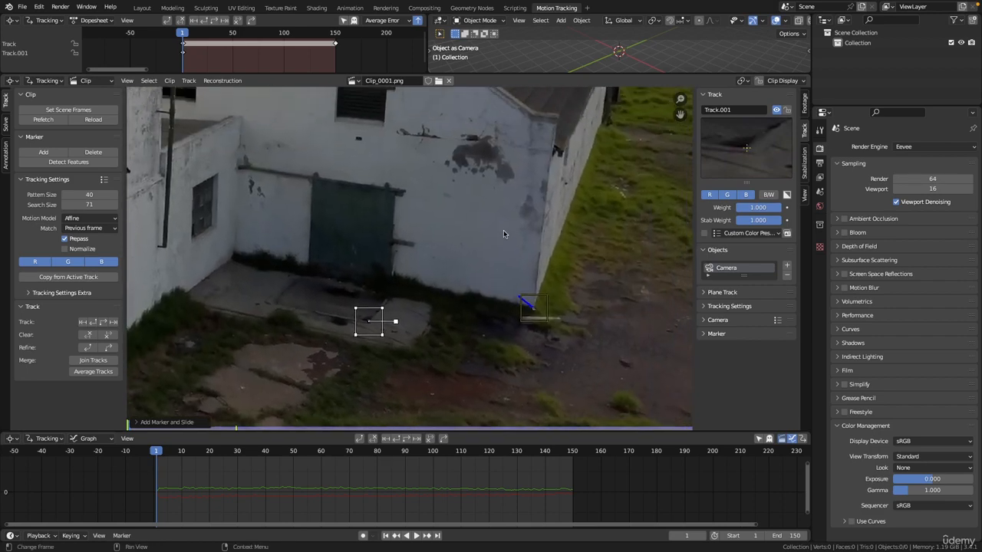
{"action": "key", "text": "ctrl+t"}
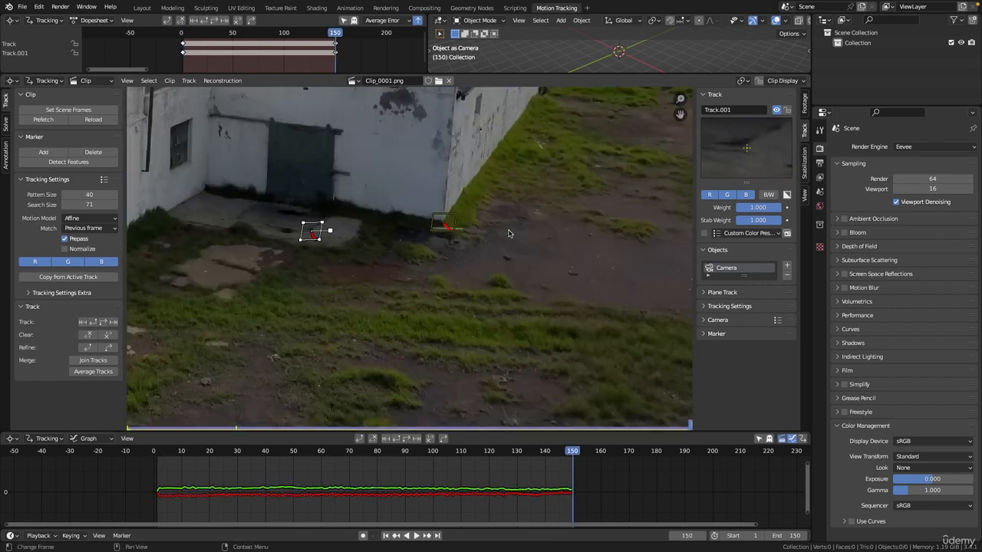
Inspect the tracked concrete-slab marker up close, scrubbing back from frame 150 and returning to frame 1.
{"action": "scroll", "coordinate": [356, 223], "scroll_direction": "up", "scroll_amount": 2}
{"action": "middle_click_drag", "start_coordinate": [356, 223], "coordinate": [476, 212]}
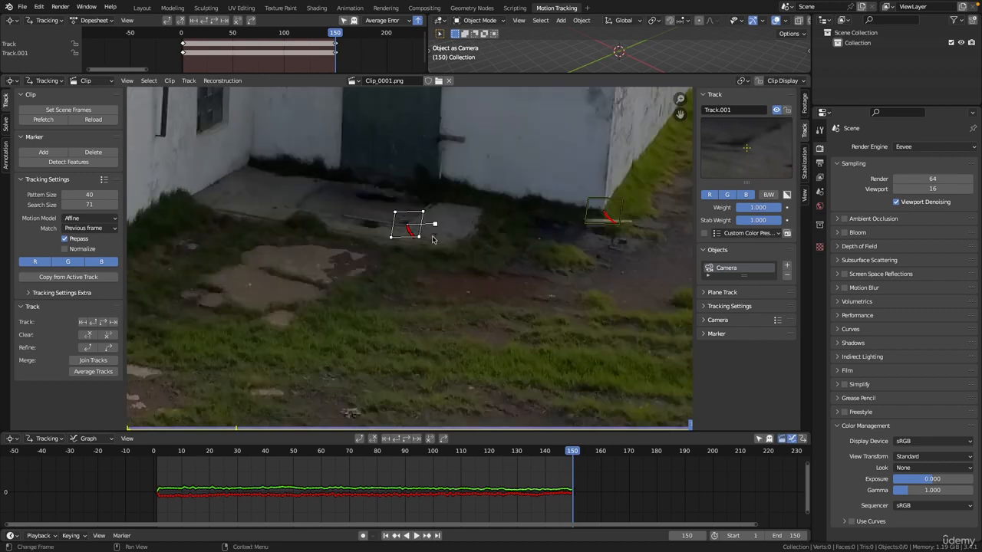
{"action": "middle_click_drag", "start_coordinate": [509, 251], "coordinate": [541, 236]}
{"action": "mouse_move", "coordinate": [571, 451]}
{"action": "left_mouse_down"}
{"action": "mouse_move", "coordinate": [157, 464]}
{"action": "mouse_move", "coordinate": [460, 464]}
{"action": "mouse_move", "coordinate": [175, 460]}
{"action": "mouse_move", "coordinate": [569, 447]}
{"action": "mouse_move", "coordinate": [235, 452]}
{"action": "mouse_move", "coordinate": [499, 451]}
{"action": "mouse_move", "coordinate": [269, 453]}
{"action": "mouse_move", "coordinate": [357, 451]}
{"action": "left_mouse_up"}
{"action": "key", "text": "shift+Left"}
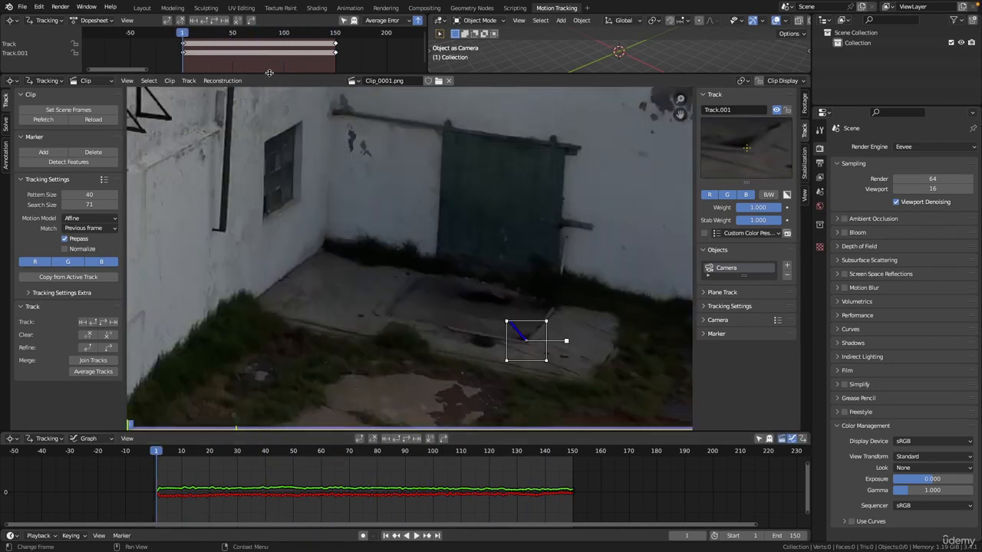
Examine the marker tracks in the dopesheet and their motion curves in the graph, temporarily enlarging each area.
{"action": "left_click_drag", "start_coordinate": [46, 75], "coordinate": [46, 191]}
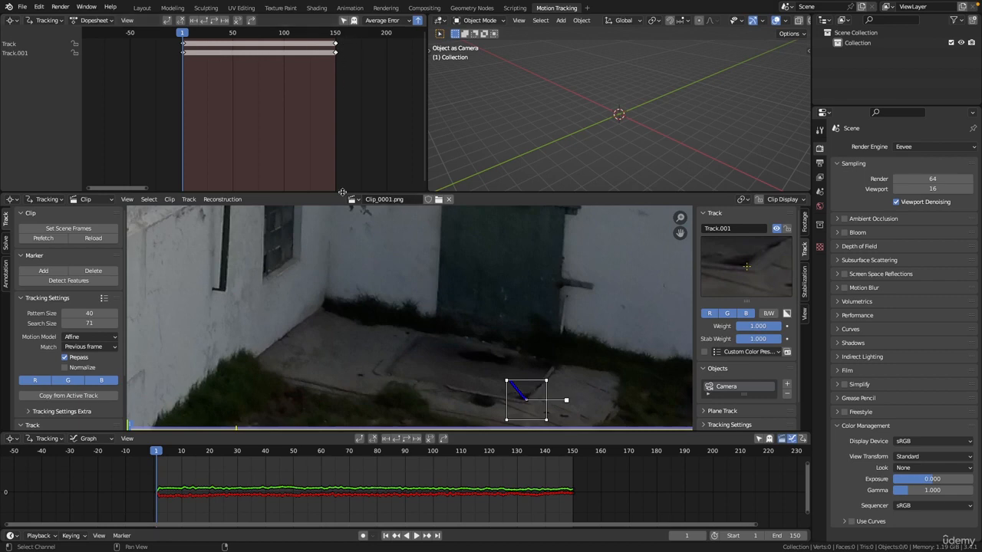
{"action": "left_click_drag", "start_coordinate": [337, 193], "coordinate": [338, 79]}
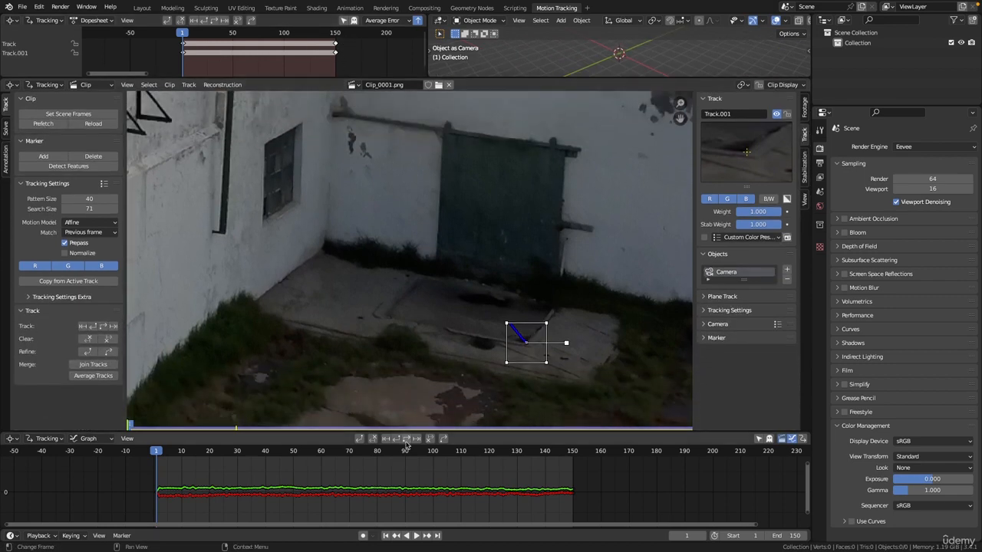
{"action": "left_click_drag", "start_coordinate": [387, 431], "coordinate": [388, 419]}
{"action": "left_click_drag", "start_coordinate": [388, 418], "coordinate": [388, 316]}
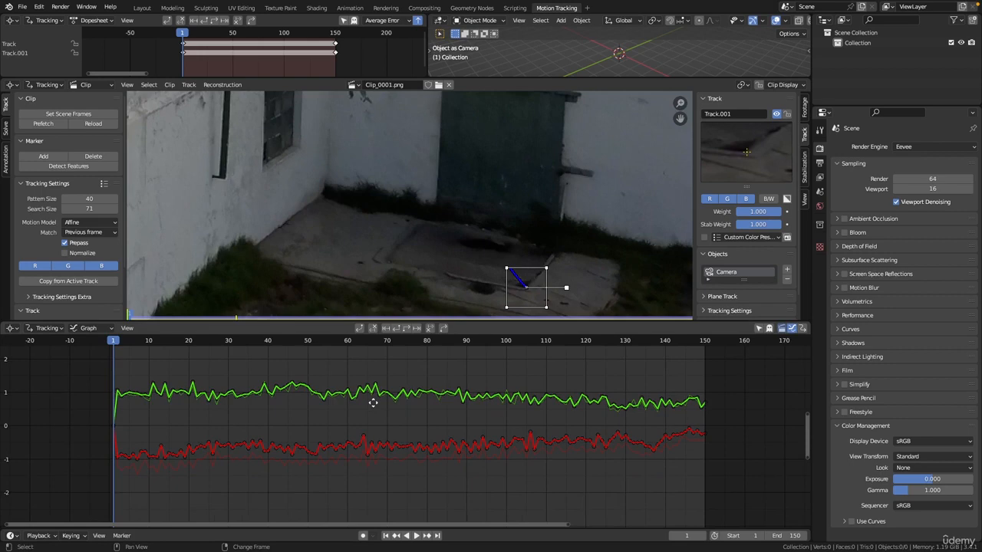
{"action": "middle_click_drag", "start_coordinate": [378, 401], "coordinate": [398, 412]}
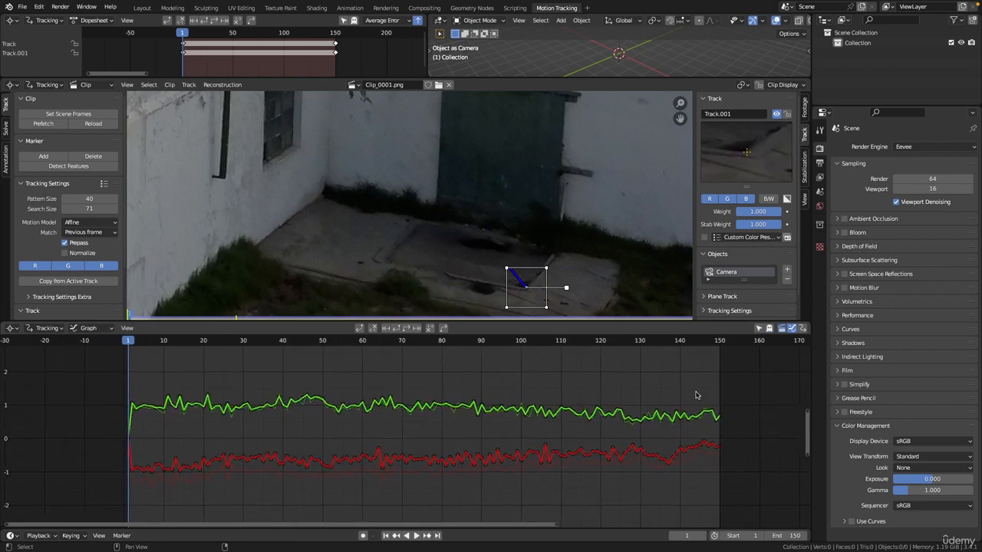
{"action": "middle_click_drag", "start_coordinate": [565, 409], "coordinate": [402, 419], "text": "ctrl"}
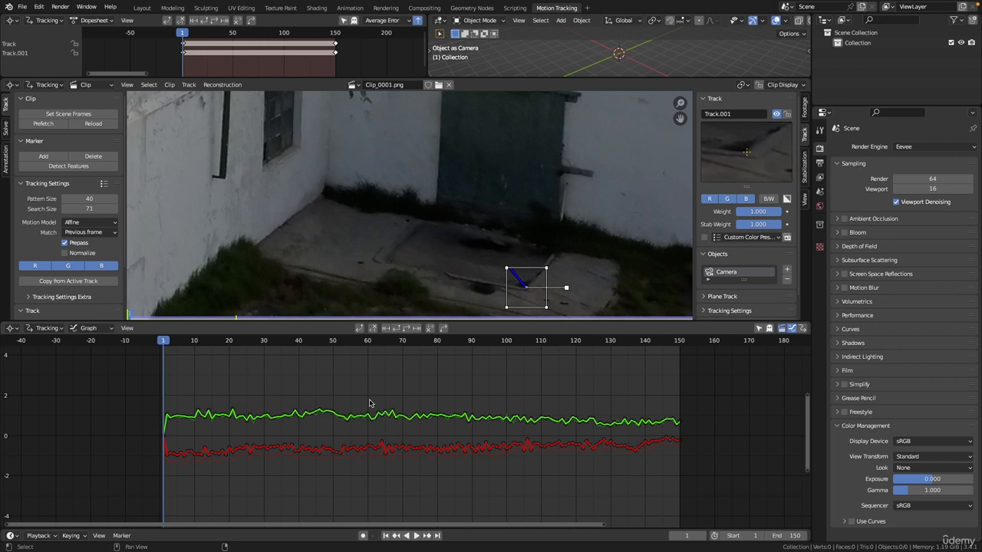
{"action": "scroll", "coordinate": [203, 433], "scroll_direction": "down", "scroll_amount": 2}
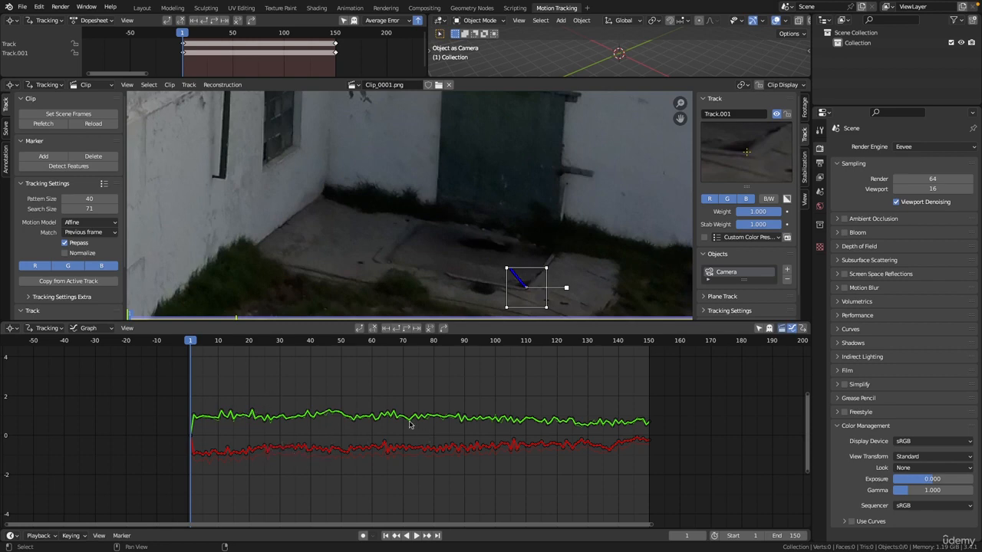
{"action": "scroll", "coordinate": [384, 261], "scroll_direction": "down", "scroll_amount": 5}
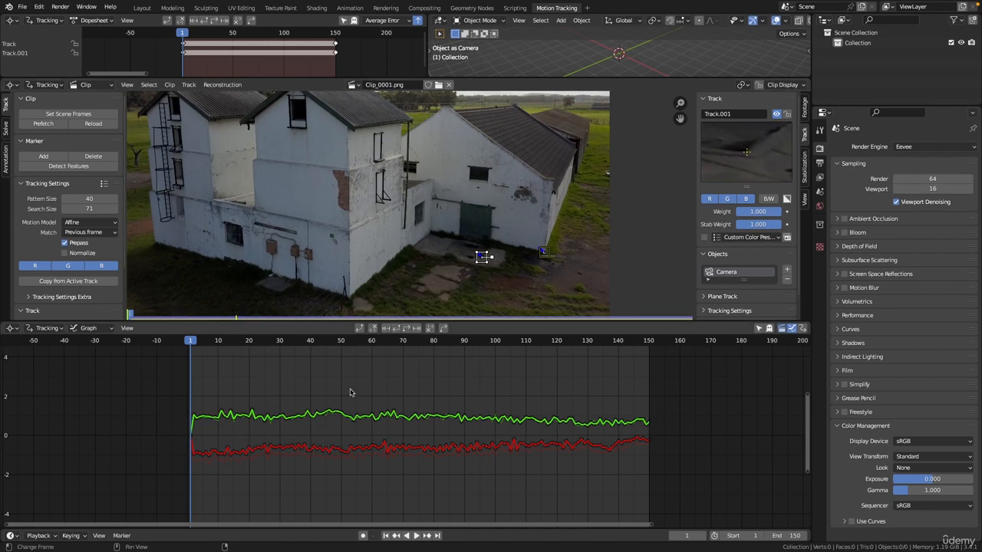
{"action": "middle_click_drag", "start_coordinate": [427, 408], "coordinate": [465, 408], "text": "ctrl"}
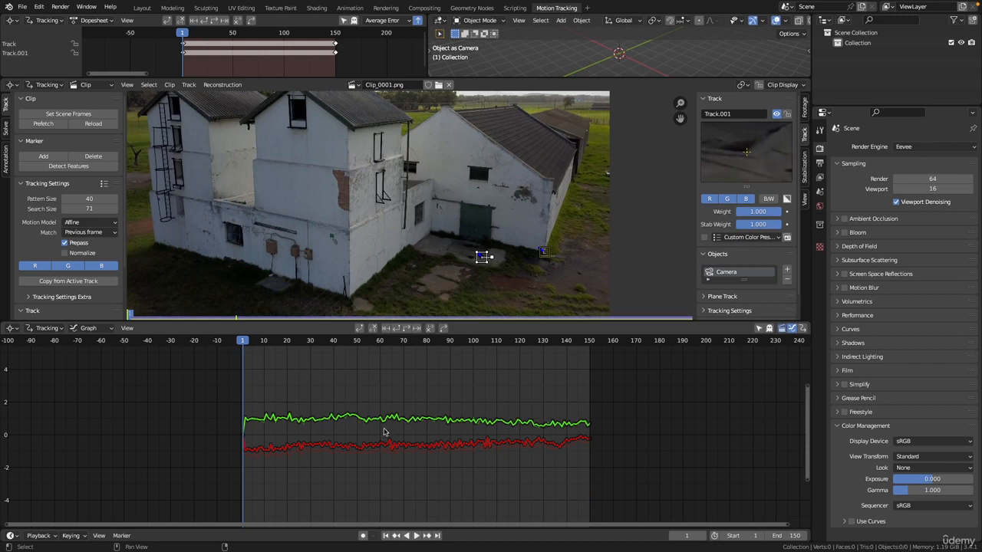
{"action": "scroll", "coordinate": [480, 307], "scroll_direction": "down", "scroll_amount": 2}
{"action": "left_click_drag", "start_coordinate": [480, 320], "coordinate": [466, 436]}
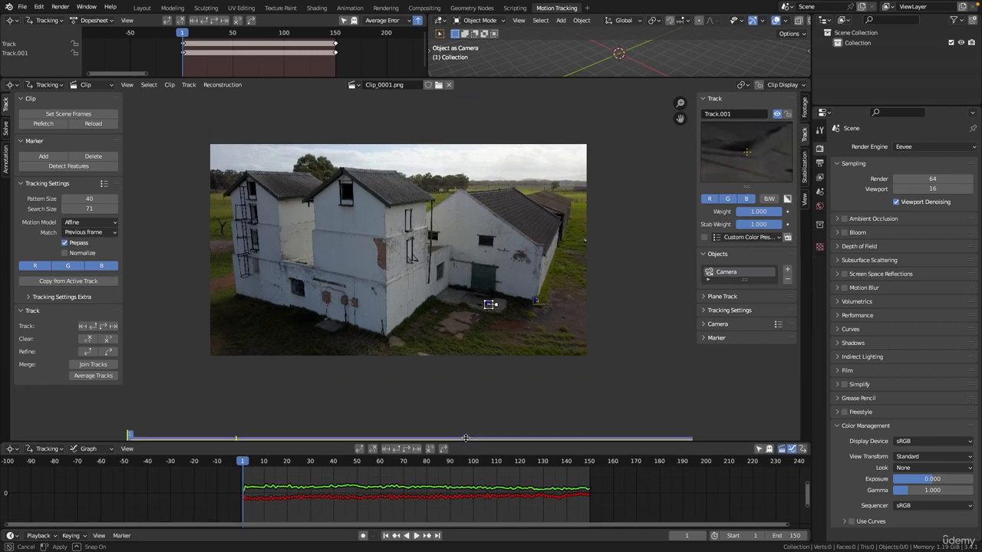
Review the full-frame footage by scrubbing to frame 71, and return to frame 1.
{"action": "scroll", "coordinate": [456, 278], "scroll_direction": "up", "scroll_amount": 2}
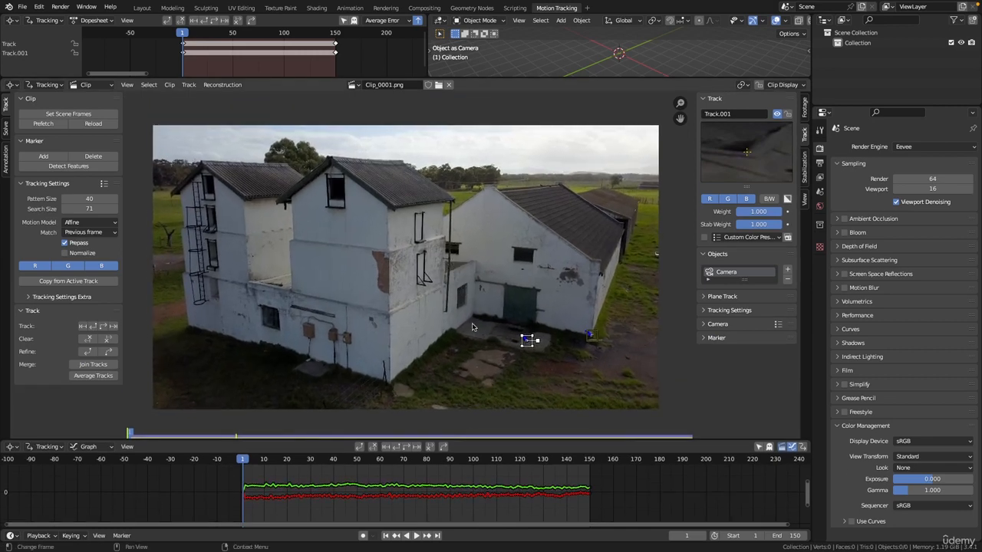
{"action": "left_click_drag", "start_coordinate": [345, 462], "coordinate": [405, 452]}
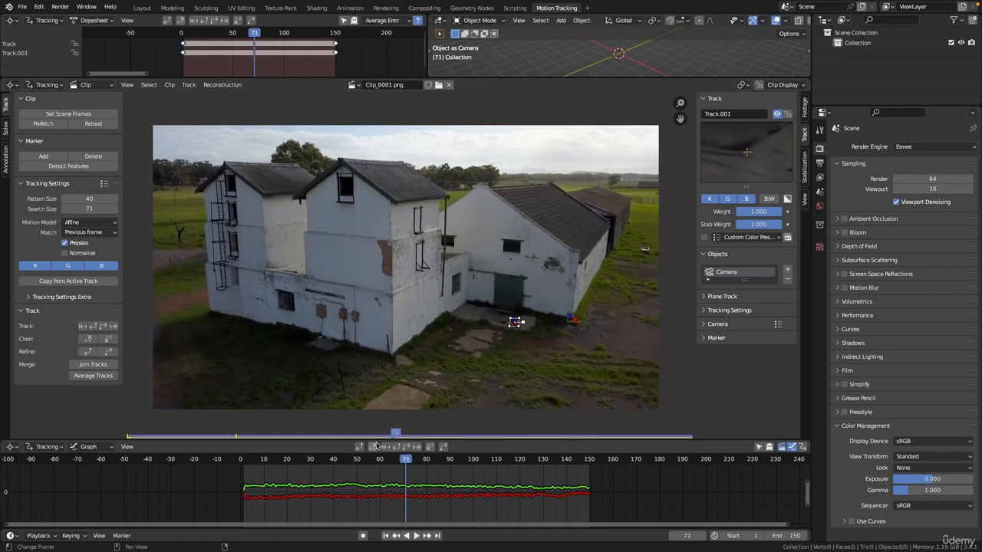
{"action": "key", "text": "shift+Left"}
Add a tracking marker at frame 1 on the base of the bare tree in the field behind the caged ladder.
{"action": "scroll", "coordinate": [542, 344], "scroll_direction": "up", "scroll_amount": 4}
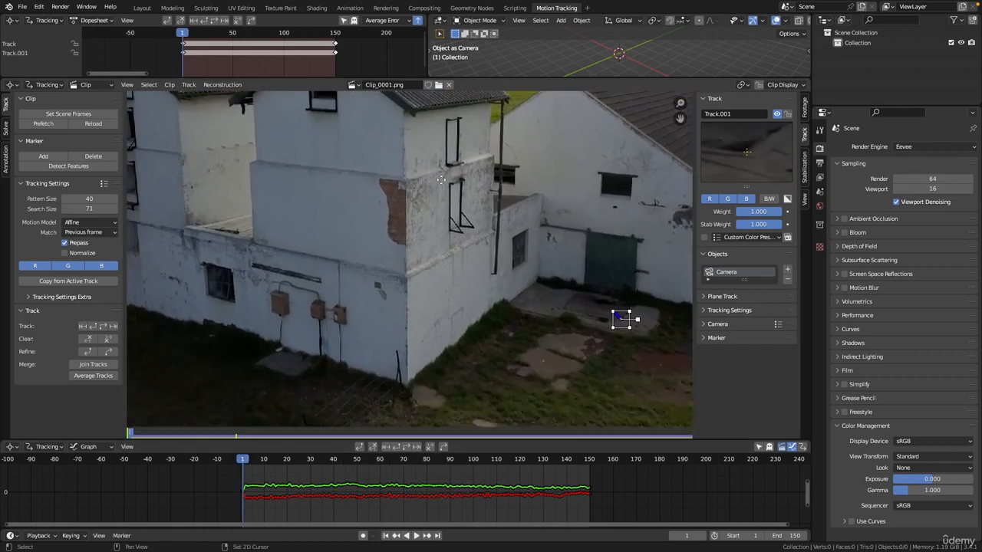
{"action": "scroll", "coordinate": [441, 180], "scroll_direction": "up", "scroll_amount": 5}
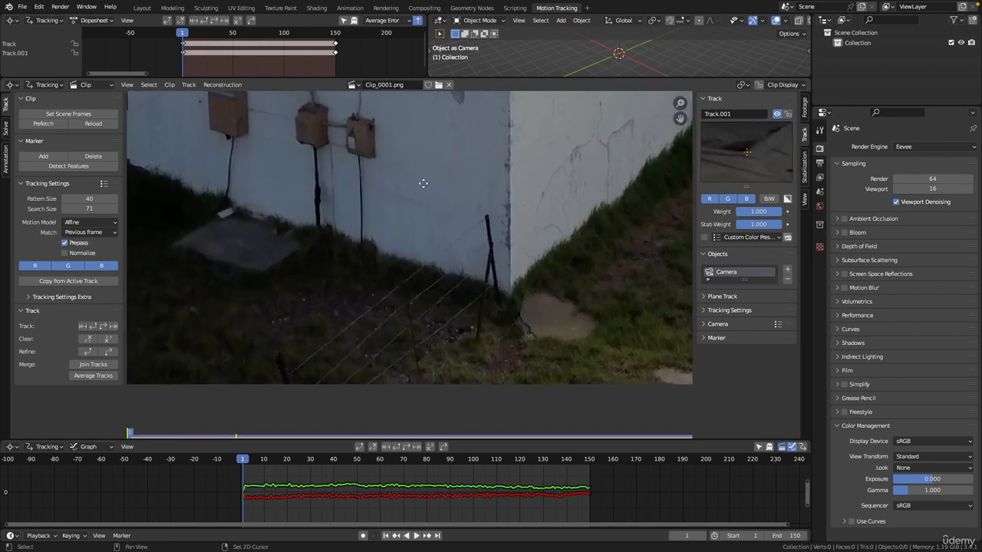
{"action": "scroll", "coordinate": [421, 263], "scroll_direction": "down", "scroll_amount": 3}
{"action": "middle_click_drag", "start_coordinate": [424, 183], "coordinate": [521, 237]}
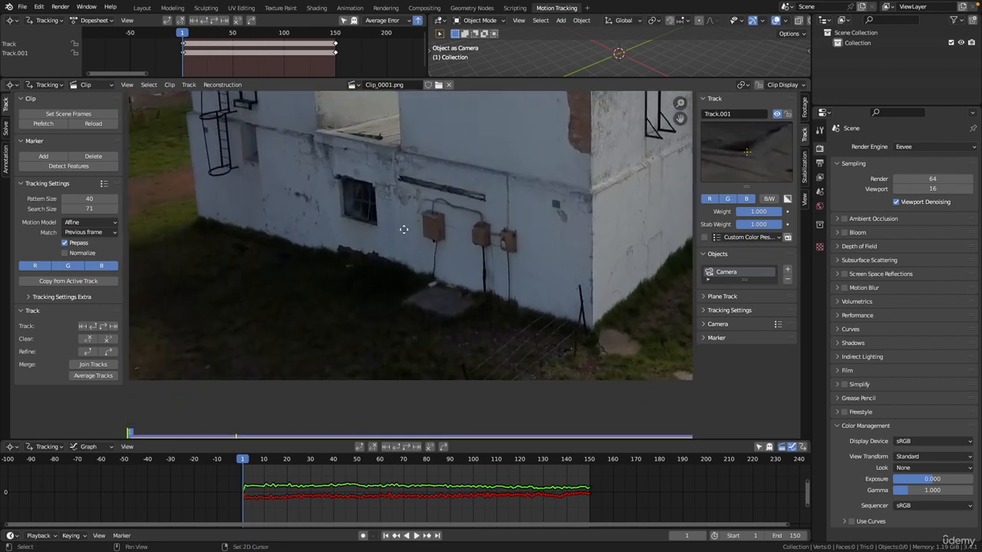
{"action": "middle_click_drag", "start_coordinate": [404, 229], "coordinate": [485, 246]}
{"action": "middle_click_drag", "start_coordinate": [365, 243], "coordinate": [386, 279]}
{"action": "middle_click_drag", "start_coordinate": [385, 182], "coordinate": [403, 274]}
{"action": "mouse_move", "coordinate": [407, 238]}
{"action": "middle_mouse_down"}
{"action": "mouse_move", "coordinate": [458, 260]}
{"action": "mouse_move", "coordinate": [381, 170]}
{"action": "mouse_move", "coordinate": [430, 267]}
{"action": "mouse_move", "coordinate": [384, 178]}
{"action": "middle_mouse_up"}
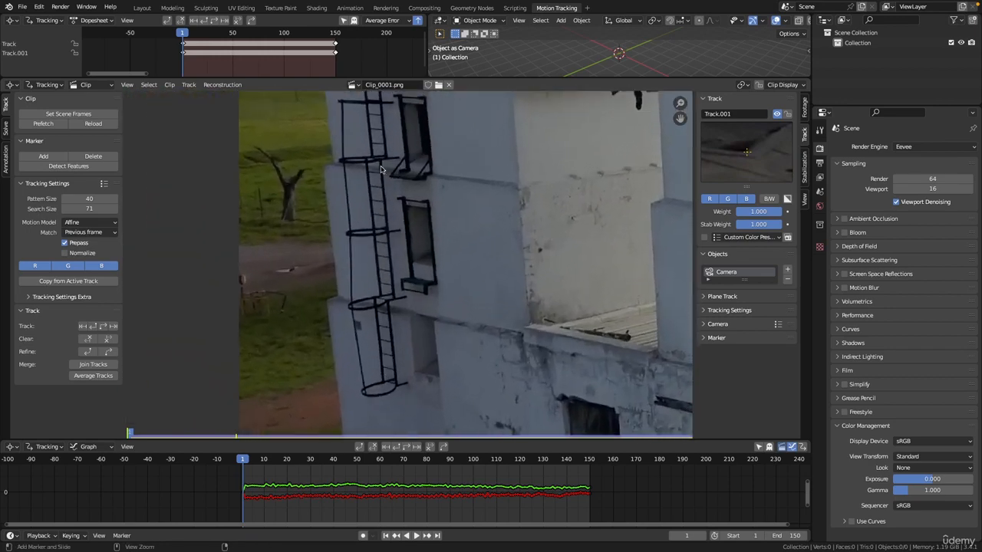
{"action": "mouse_move", "coordinate": [383, 303]}
{"action": "middle_mouse_down", "text": "ctrl"}
{"action": "mouse_move", "coordinate": [350, 238]}
{"action": "mouse_move", "coordinate": [414, 218]}
{"action": "mouse_move", "coordinate": [419, 185]}
{"action": "mouse_move", "coordinate": [417, 263]}
{"action": "mouse_move", "coordinate": [391, 313]}
{"action": "middle_mouse_up", "text": "ctrl"}
{"action": "middle_click_drag", "start_coordinate": [428, 239], "coordinate": [400, 219]}
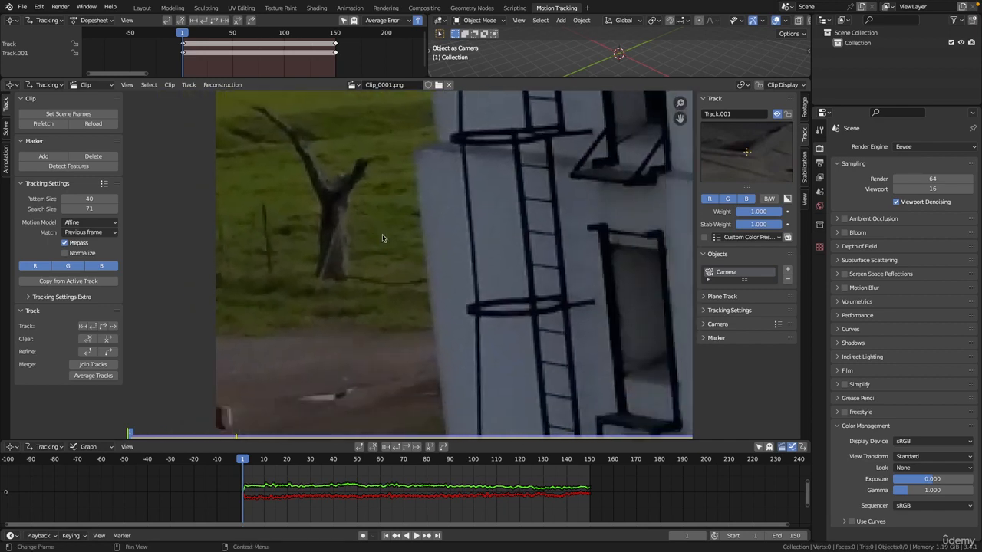
{"action": "left_click", "coordinate": [349, 281], "text": "ctrl"}
Track the tree-base marker forward through the whole clip with the Affine motion model, check it by scrubbing, and return to frame 1.
{"action": "middle_click_drag", "start_coordinate": [397, 204], "coordinate": [389, 290], "text": "ctrl"}
{"action": "middle_click_drag", "start_coordinate": [417, 238], "coordinate": [403, 230]}
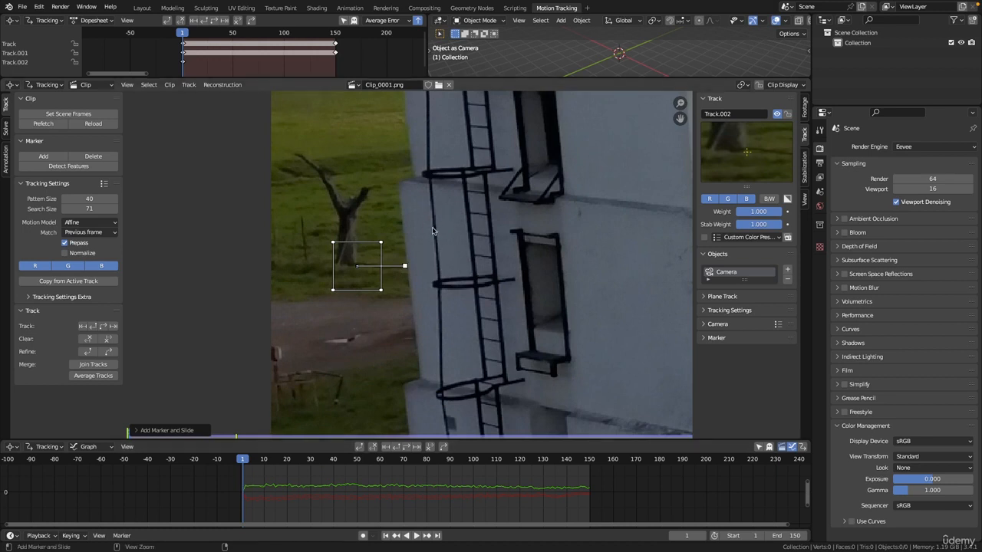
{"action": "key", "text": "shift+Right"}
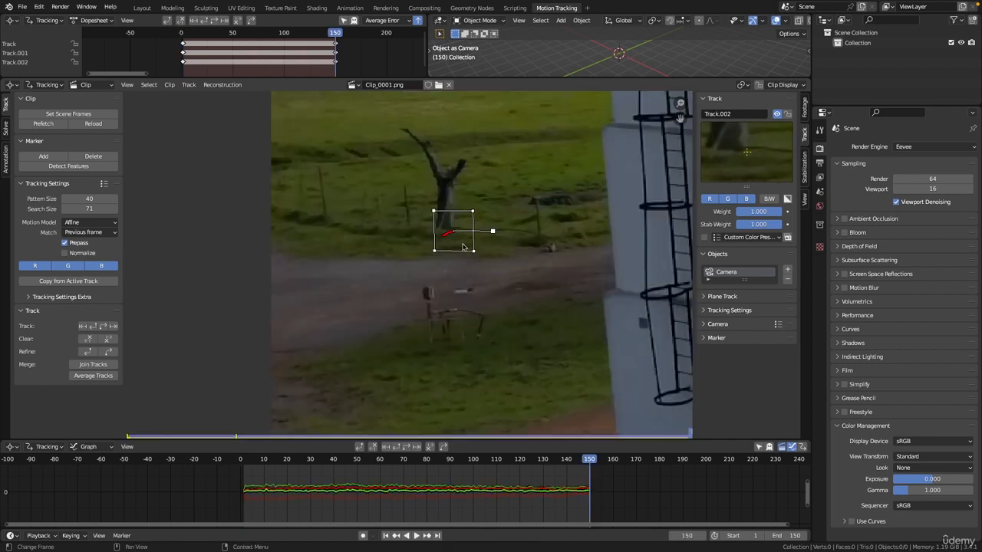
{"action": "mouse_move", "coordinate": [589, 461]}
{"action": "left_mouse_down"}
{"action": "mouse_move", "coordinate": [281, 474]}
{"action": "mouse_move", "coordinate": [568, 460]}
{"action": "mouse_move", "coordinate": [307, 465]}
{"action": "mouse_move", "coordinate": [541, 447]}
{"action": "mouse_move", "coordinate": [307, 448]}
{"action": "mouse_move", "coordinate": [499, 445]}
{"action": "left_mouse_up"}
{"action": "key", "text": "shift+Left"}
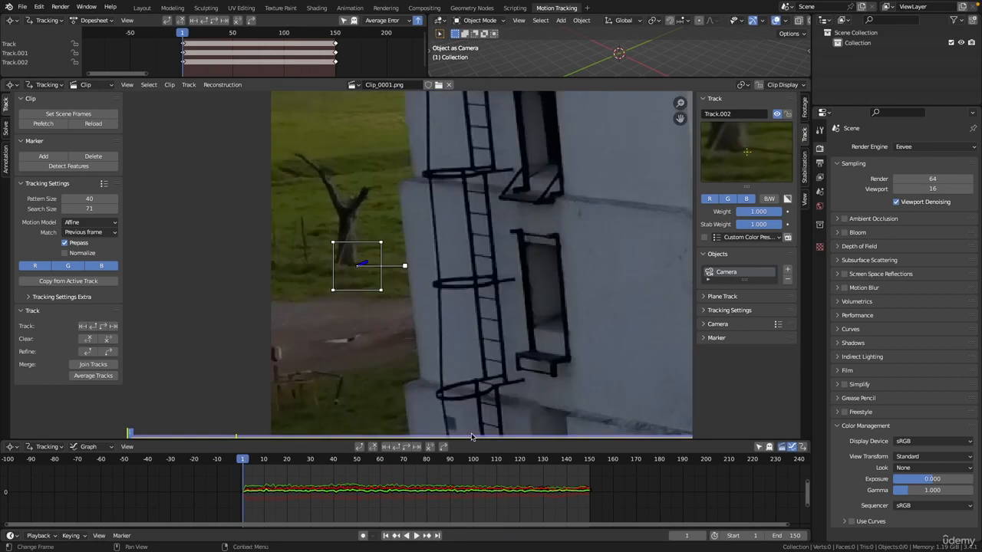
Review all markers in the full frame, scrubbing the clip through frames 68 and 96 to the last frame, 150.
{"action": "mouse_move", "coordinate": [326, 78]}
{"action": "left_mouse_down"}
{"action": "mouse_move", "coordinate": [326, 152]}
{"action": "mouse_move", "coordinate": [314, 77]}
{"action": "left_mouse_up"}
{"action": "scroll", "coordinate": [377, 316], "scroll_direction": "down", "scroll_amount": 6}
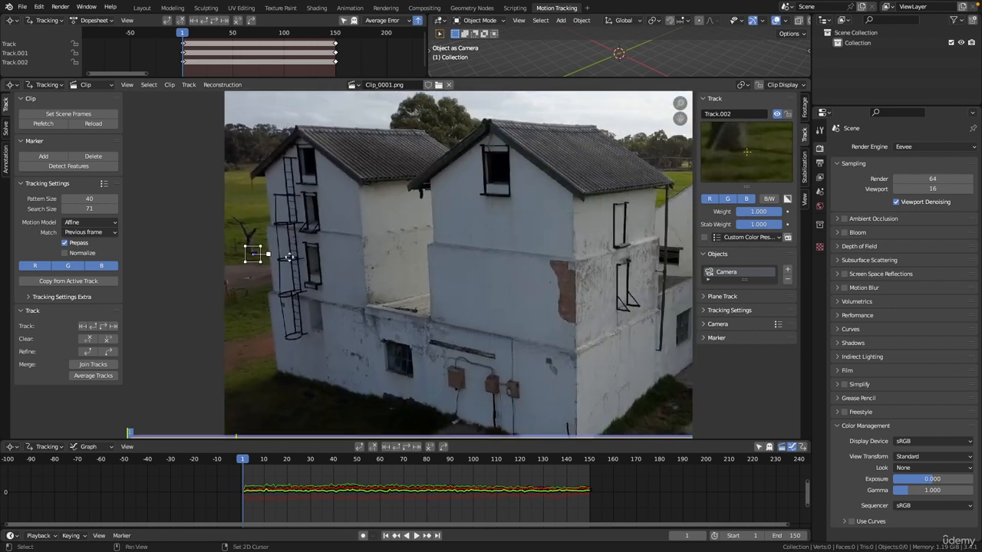
{"action": "scroll", "coordinate": [377, 316], "scroll_direction": "down", "scroll_amount": 3}
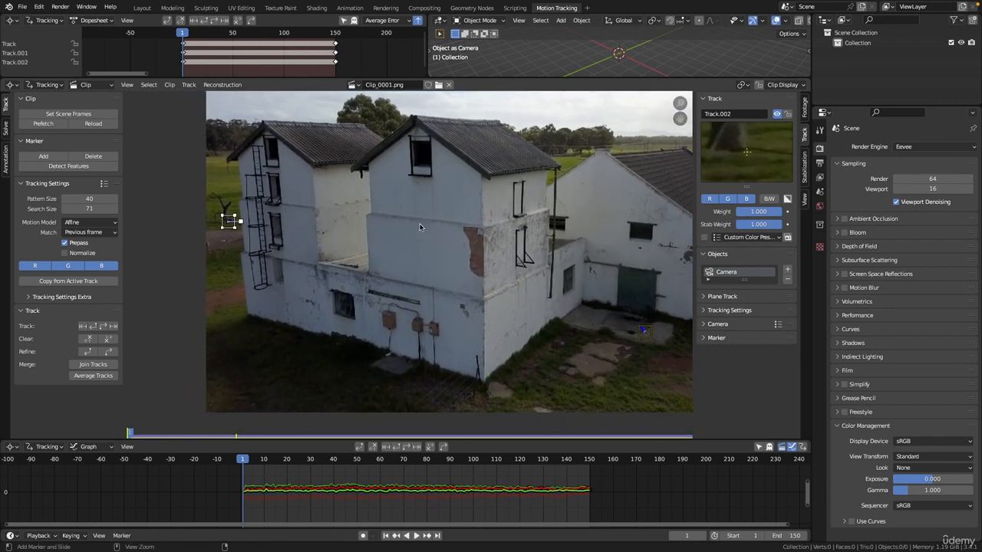
{"action": "left_click_drag", "start_coordinate": [256, 460], "coordinate": [399, 461]}
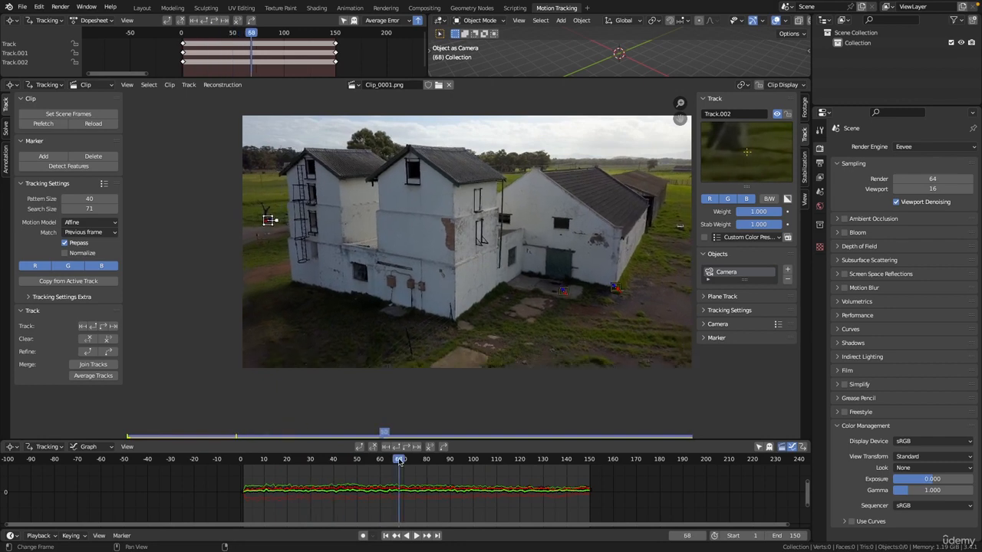
{"action": "left_click_drag", "start_coordinate": [399, 461], "coordinate": [459, 455]}
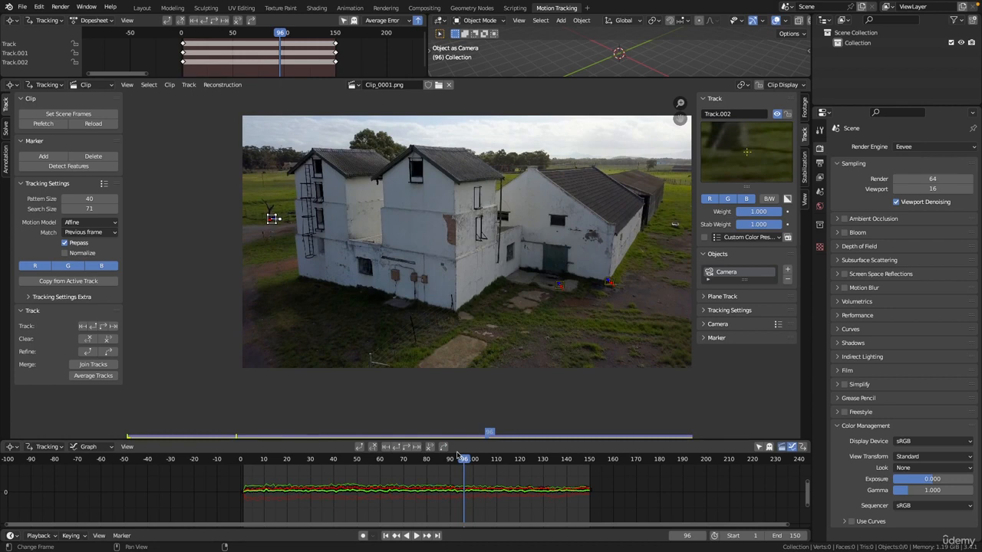
{"action": "key", "text": "shift+Right"}
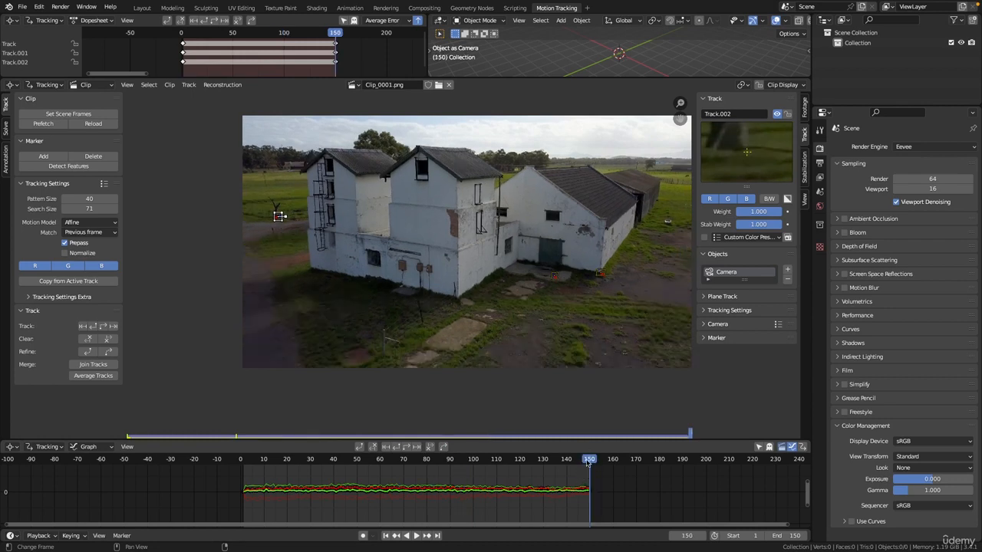
Add a tracking marker at frame 150 on the corner of the small white block beside the slab below the wall-mounted boxes.
{"action": "scroll", "coordinate": [461, 216], "scroll_direction": "up", "scroll_amount": 3}
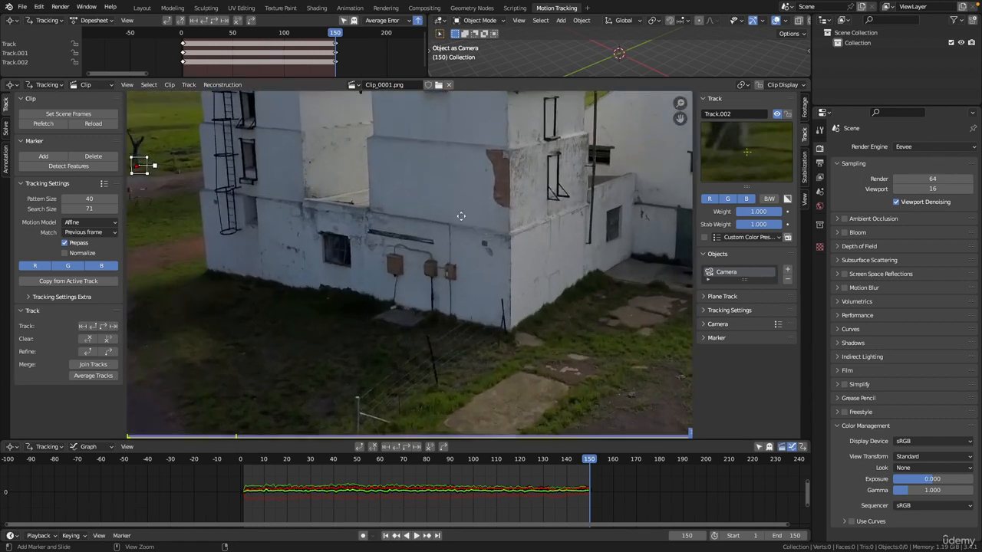
{"action": "scroll", "coordinate": [460, 216], "scroll_direction": "up", "scroll_amount": 2}
{"action": "middle_click_drag", "start_coordinate": [451, 208], "coordinate": [508, 186]}
{"action": "scroll", "coordinate": [504, 151], "scroll_direction": "up", "scroll_amount": 6}
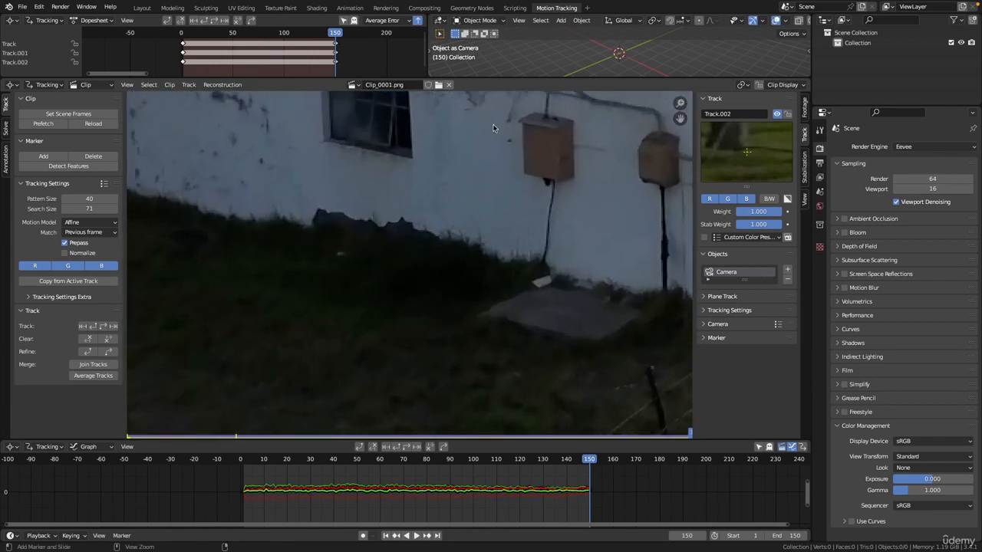
{"action": "scroll", "coordinate": [392, 245], "scroll_direction": "down", "scroll_amount": 2}
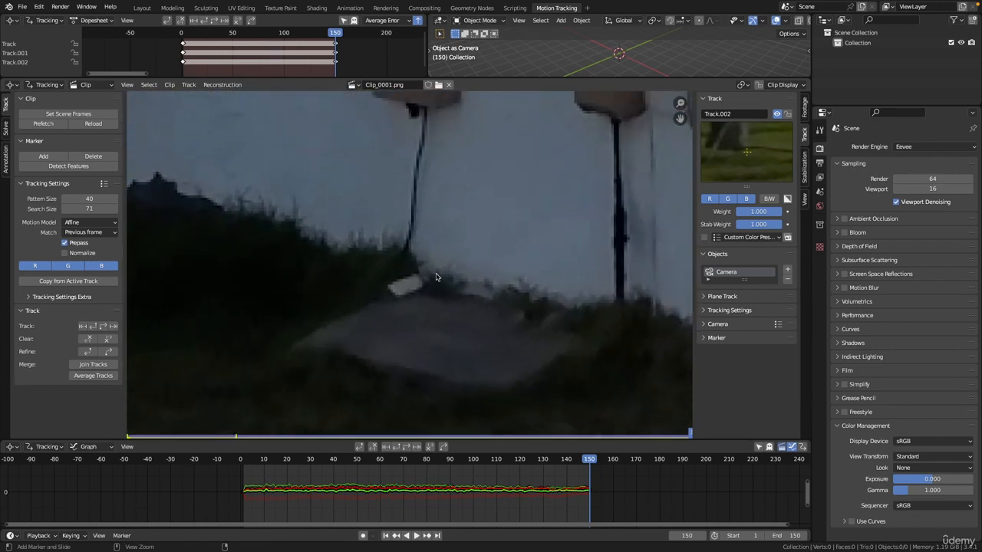
{"action": "scroll", "coordinate": [415, 281], "scroll_direction": "down", "scroll_amount": 1}
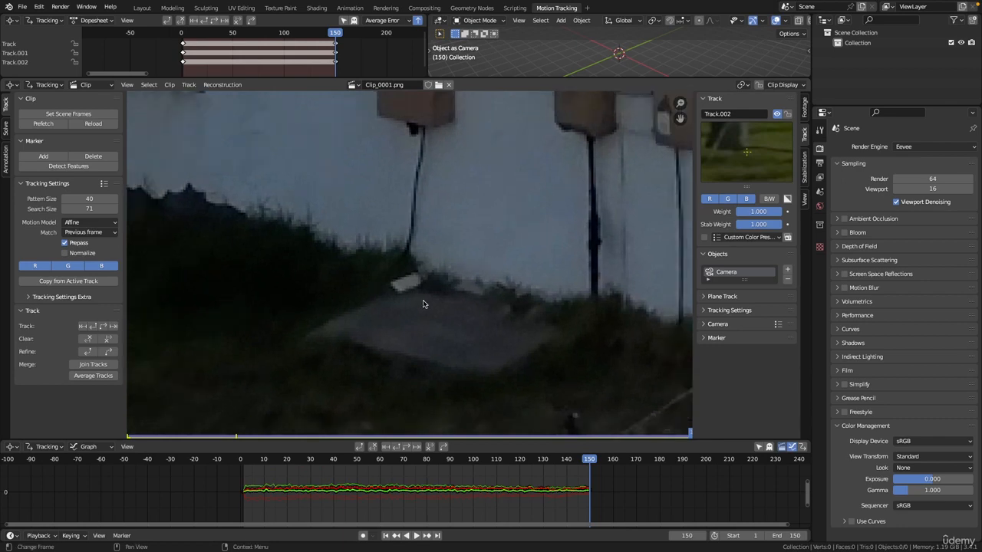
{"action": "scroll", "coordinate": [422, 286], "scroll_direction": "down", "scroll_amount": 1}
{"action": "left_click", "coordinate": [416, 276], "text": "ctrl"}
Track the white-block marker backward from frame 150 to frame 1 with the Affine motion model.
{"action": "scroll", "coordinate": [526, 248], "scroll_direction": "down", "scroll_amount": 1}
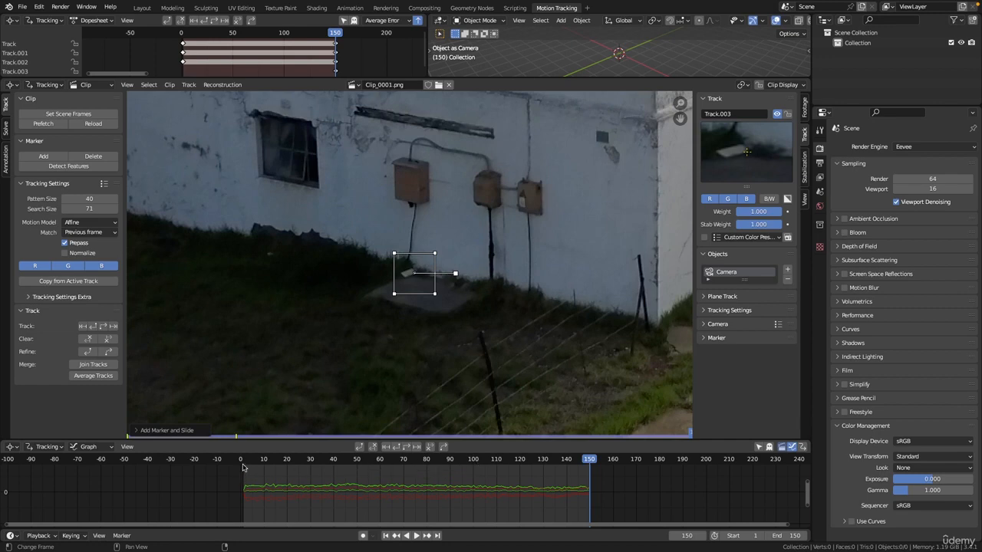
{"action": "scroll", "coordinate": [497, 188], "scroll_direction": "up", "scroll_amount": 2}
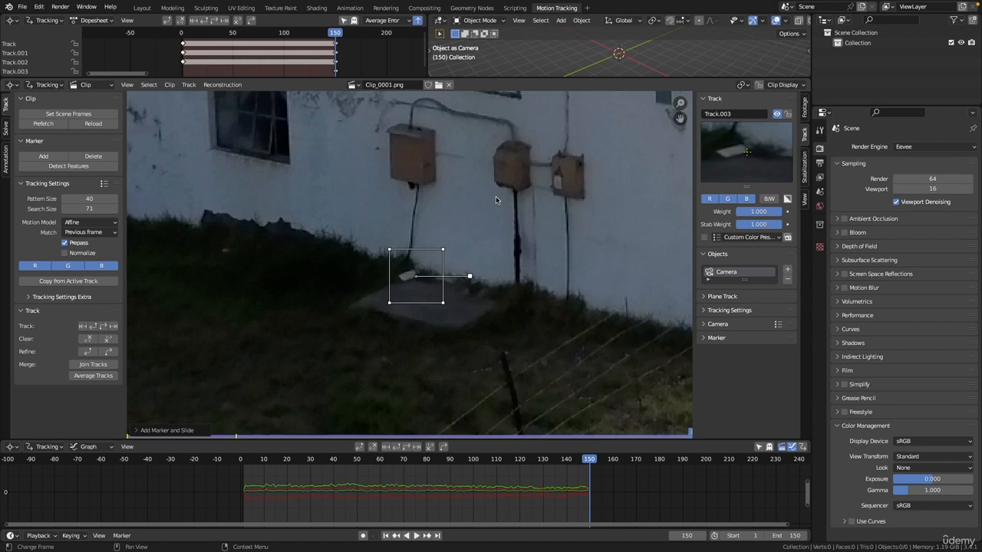
{"action": "key", "text": "shift+Left"}
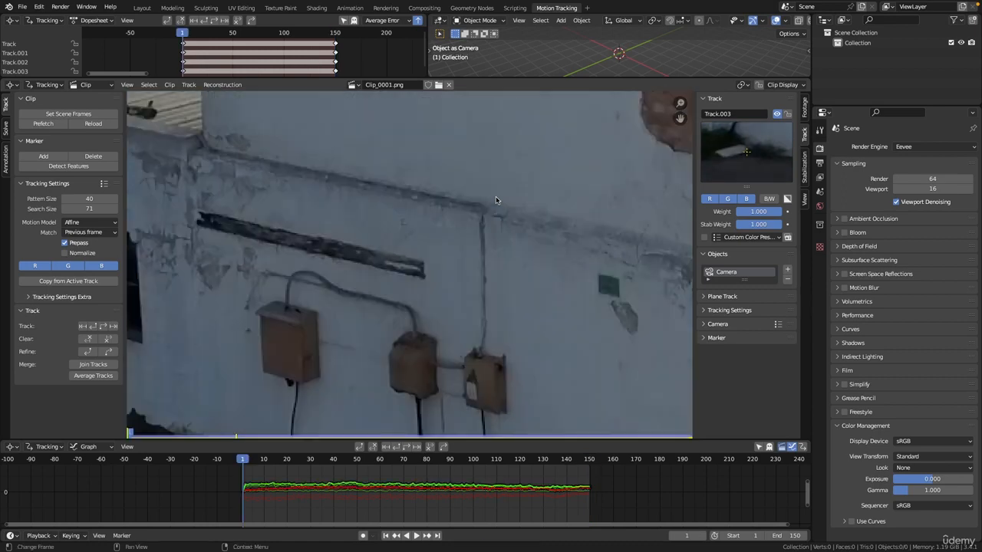
Check the white-block marker by scrubbing from frame 1 to 150, and enlarge the dopesheet area to view all tracks.
{"action": "mouse_move", "coordinate": [496, 197]}
{"action": "middle_mouse_down", "text": "ctrl"}
{"action": "mouse_move", "coordinate": [305, 338]}
{"action": "mouse_move", "coordinate": [303, 353]}
{"action": "middle_mouse_up", "text": "ctrl"}
{"action": "mouse_move", "coordinate": [303, 360]}
{"action": "middle_mouse_down"}
{"action": "mouse_move", "coordinate": [345, 264]}
{"action": "mouse_move", "coordinate": [416, 227]}
{"action": "mouse_move", "coordinate": [387, 268]}
{"action": "middle_mouse_up"}
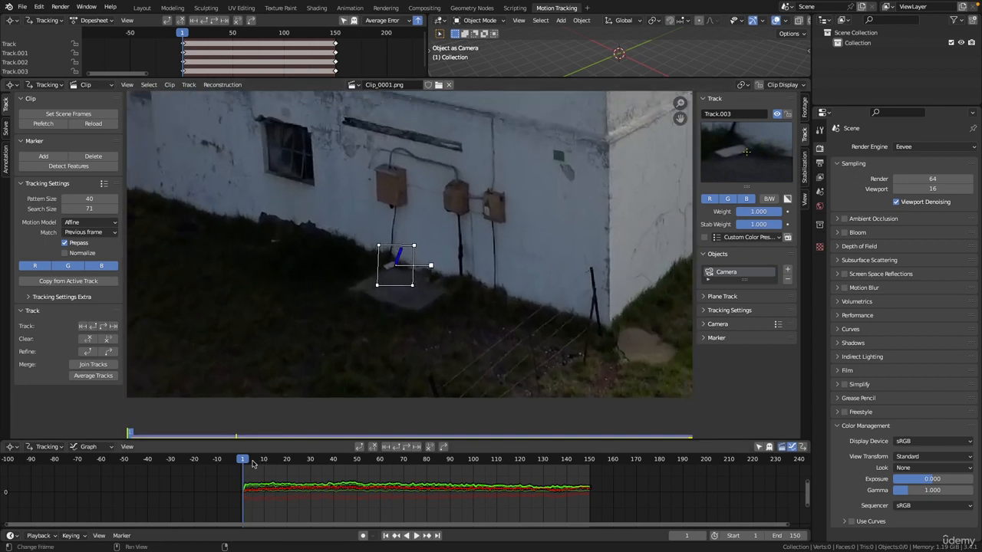
{"action": "mouse_move", "coordinate": [245, 462]}
{"action": "left_mouse_down"}
{"action": "mouse_move", "coordinate": [587, 461]}
{"action": "mouse_move", "coordinate": [263, 461]}
{"action": "mouse_move", "coordinate": [570, 461]}
{"action": "mouse_move", "coordinate": [305, 470]}
{"action": "mouse_move", "coordinate": [589, 465]}
{"action": "left_mouse_up"}
{"action": "left_click_drag", "start_coordinate": [316, 77], "coordinate": [316, 120]}
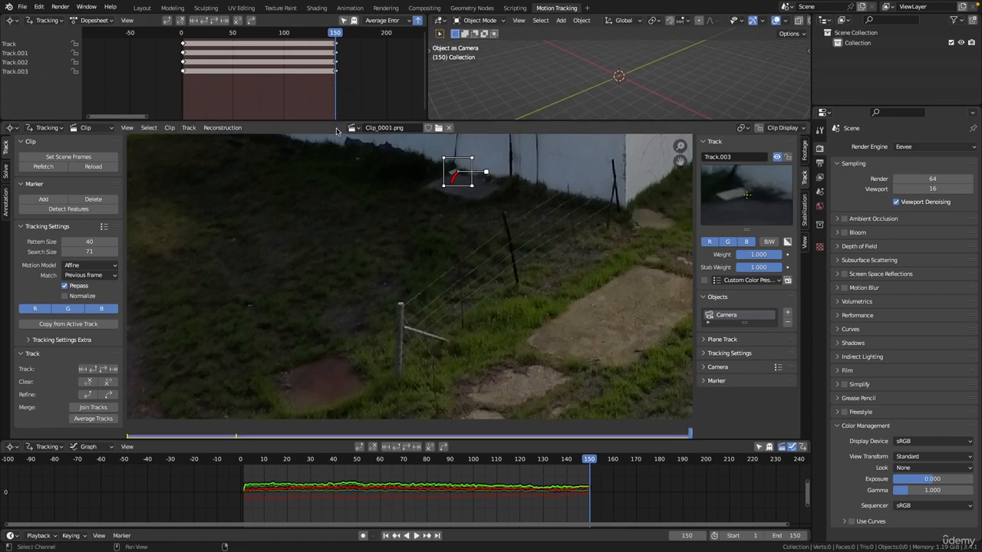
Enlarge the clip view and examine the foreground concrete slab from frame 150 through 124 to 60 for a trackable feature.
{"action": "left_click_drag", "start_coordinate": [321, 118], "coordinate": [321, 75]}
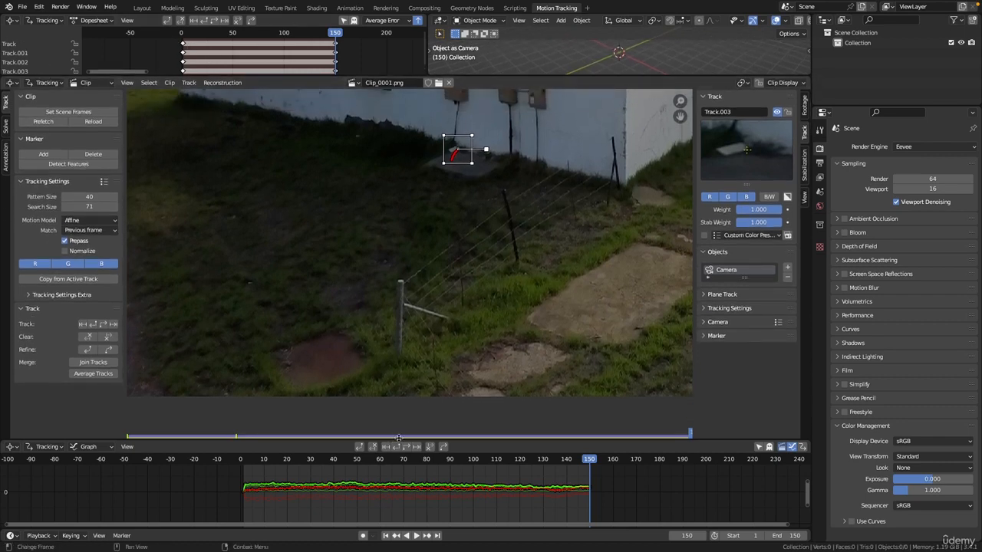
{"action": "left_click_drag", "start_coordinate": [398, 440], "coordinate": [400, 454]}
{"action": "scroll", "coordinate": [484, 221], "scroll_direction": "down", "scroll_amount": 3}
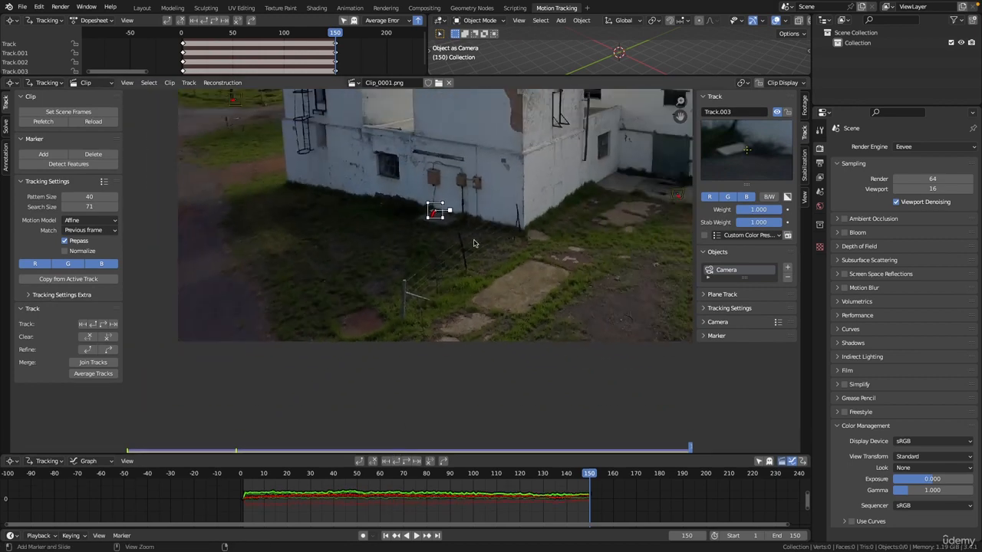
{"action": "mouse_move", "coordinate": [483, 230]}
{"action": "middle_mouse_down"}
{"action": "mouse_move", "coordinate": [477, 270]}
{"action": "mouse_move", "coordinate": [495, 264]}
{"action": "mouse_move", "coordinate": [485, 231]}
{"action": "middle_mouse_up"}
{"action": "scroll", "coordinate": [477, 270], "scroll_direction": "up", "scroll_amount": 1}
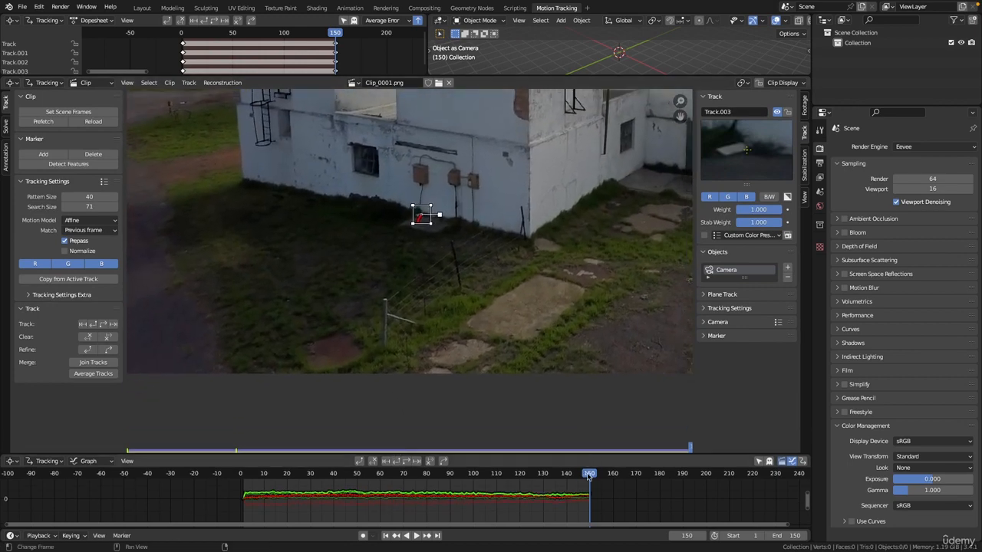
{"action": "left_click_drag", "start_coordinate": [589, 475], "coordinate": [530, 451]}
{"action": "middle_click_drag", "start_coordinate": [511, 304], "coordinate": [419, 267]}
{"action": "scroll", "coordinate": [421, 265], "scroll_direction": "up", "scroll_amount": 2}
{"action": "middle_click_drag", "start_coordinate": [473, 296], "coordinate": [414, 235]}
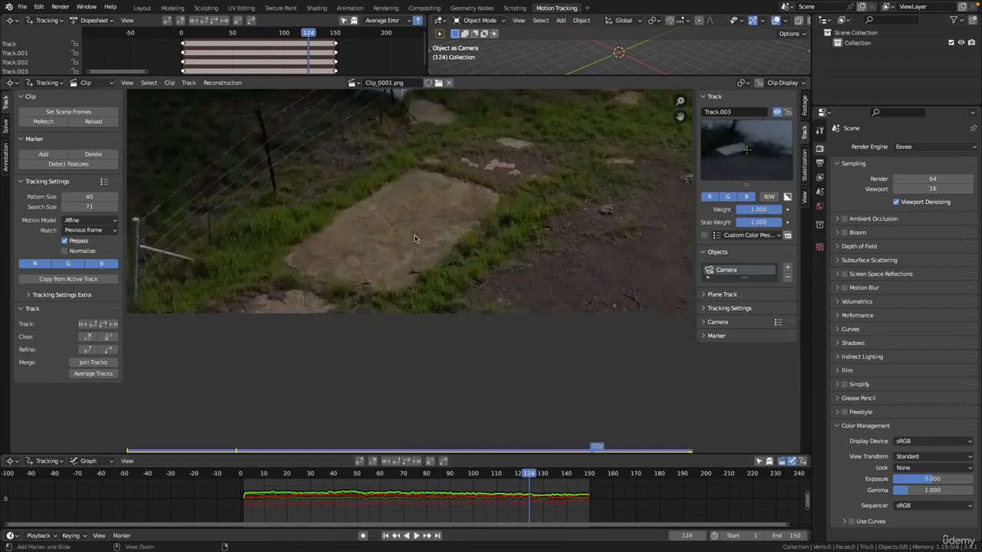
{"action": "scroll", "coordinate": [418, 291], "scroll_direction": "up", "scroll_amount": 2}
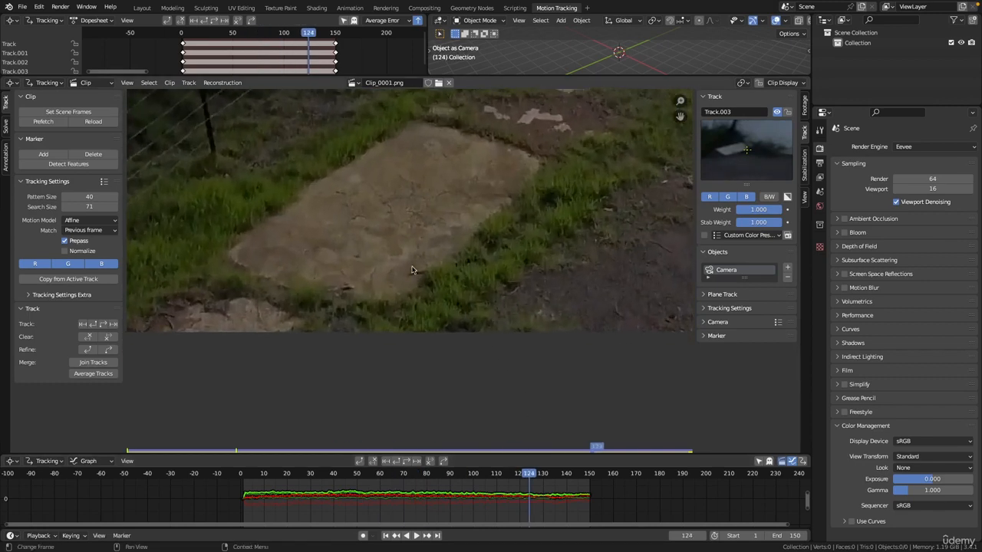
{"action": "left_click_drag", "start_coordinate": [537, 476], "coordinate": [380, 465]}
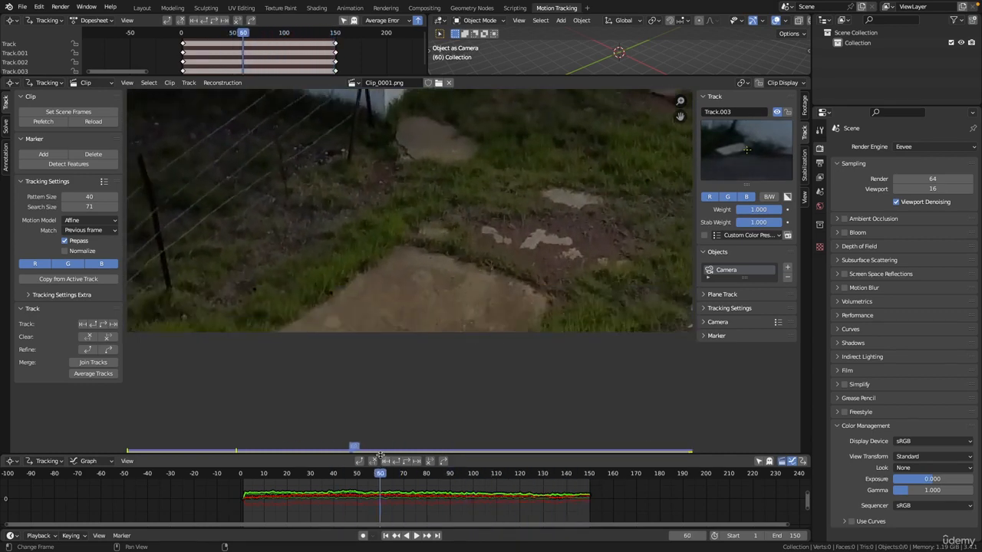
Add a tracking marker at frame 150 on the small dark mark at the near grassy edge of the foreground concrete slab.
{"action": "key", "text": "shift+Right"}
{"action": "middle_click_drag", "start_coordinate": [438, 224], "coordinate": [452, 266], "text": "ctrl"}
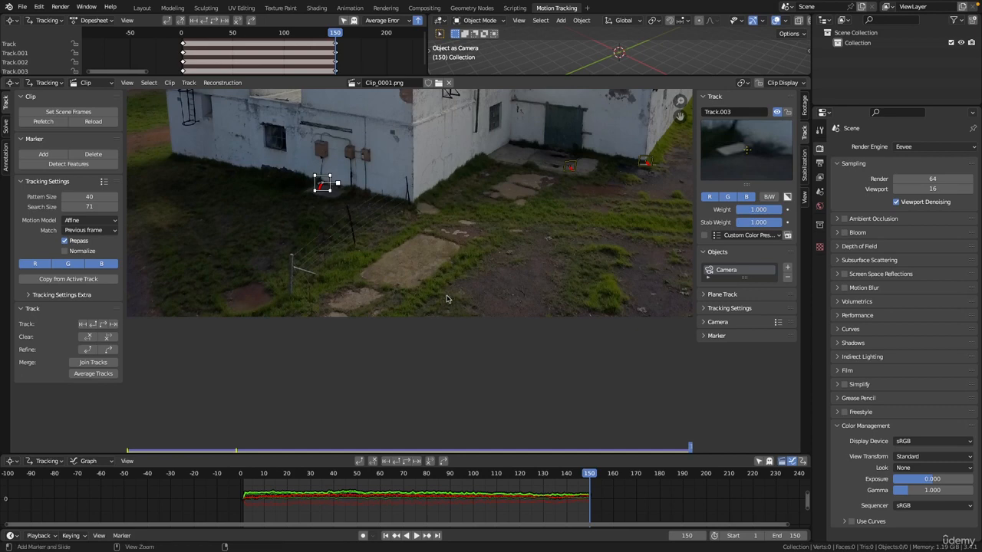
{"action": "middle_click_drag", "start_coordinate": [448, 298], "coordinate": [476, 191], "text": "ctrl"}
{"action": "middle_click_drag", "start_coordinate": [464, 261], "coordinate": [466, 133], "text": "ctrl"}
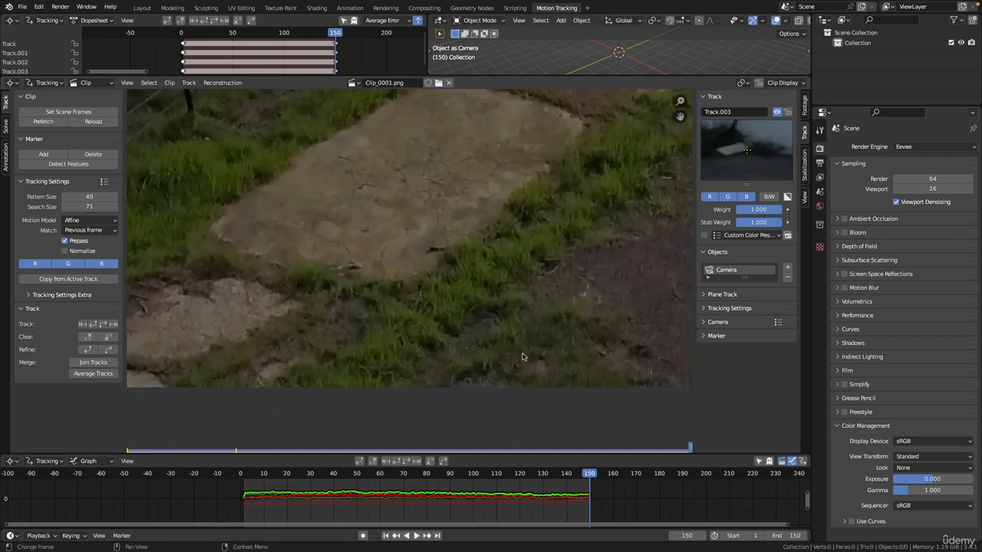
{"action": "mouse_move", "coordinate": [491, 246]}
{"action": "middle_mouse_down", "text": "ctrl"}
{"action": "mouse_move", "coordinate": [512, 228]}
{"action": "mouse_move", "coordinate": [497, 238]}
{"action": "middle_mouse_up", "text": "ctrl"}
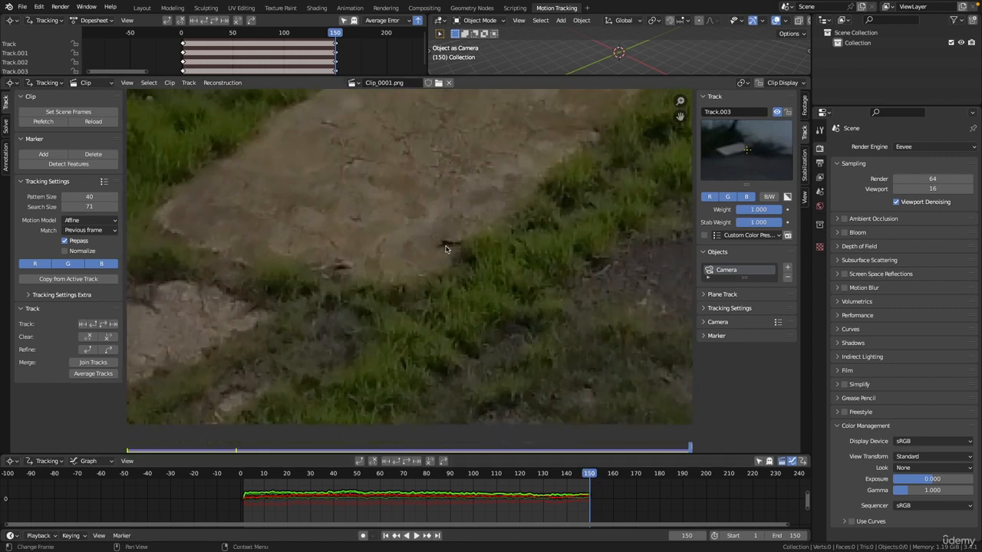
{"action": "middle_click_drag", "start_coordinate": [463, 246], "coordinate": [488, 267], "text": "ctrl"}
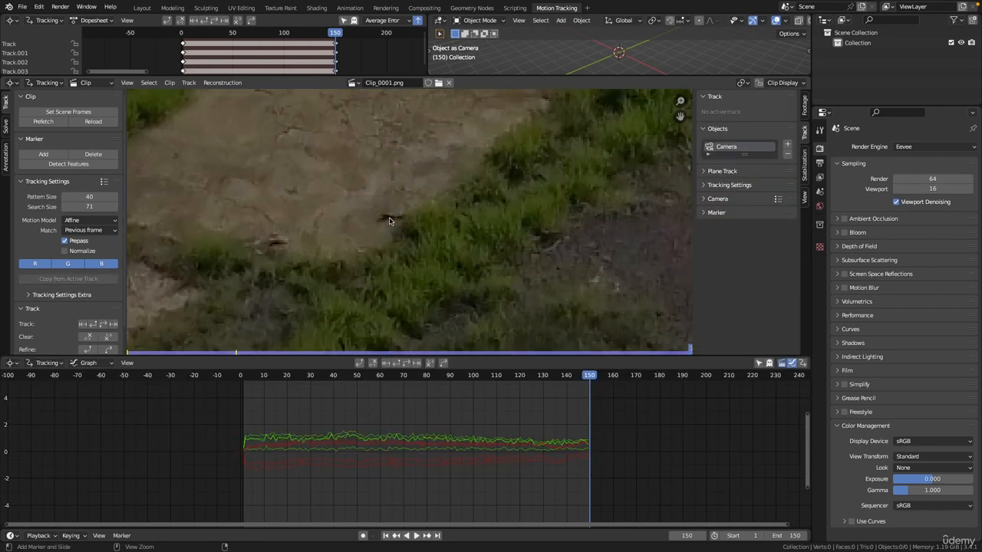
{"action": "left_click", "coordinate": [390, 219], "text": "ctrl"}
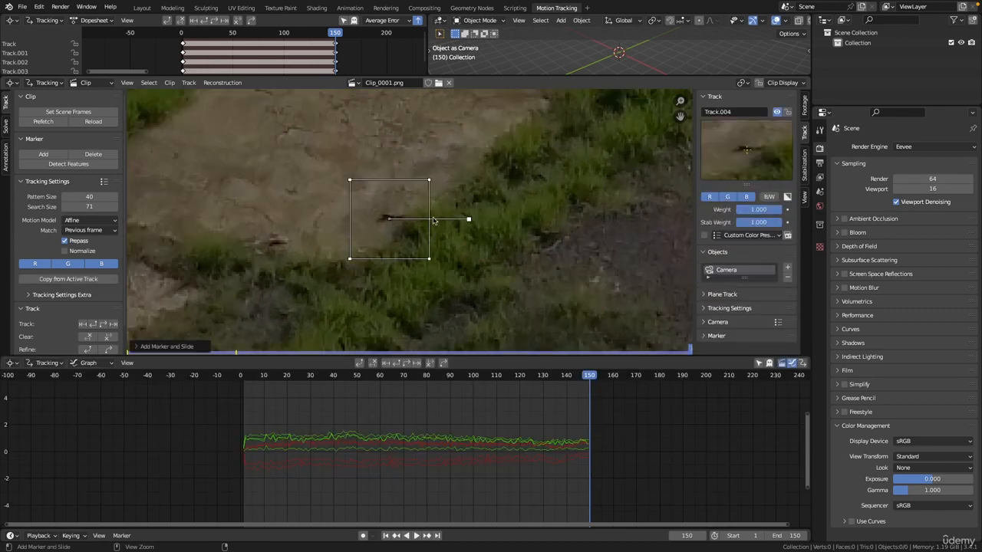
Track the slab-edge marker backward from frame 150 with the Affine motion model.
{"action": "mouse_move", "coordinate": [507, 177]}
{"action": "middle_mouse_down", "text": "ctrl"}
{"action": "mouse_move", "coordinate": [501, 211]}
{"action": "mouse_move", "coordinate": [562, 192]}
{"action": "mouse_move", "coordinate": [527, 198]}
{"action": "middle_mouse_up", "text": "ctrl"}
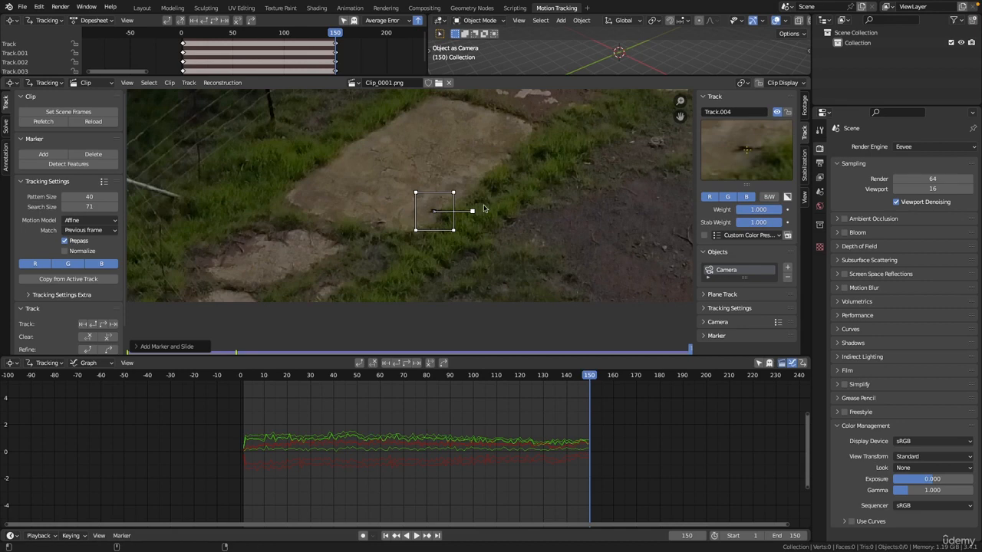
{"action": "key", "text": "shift+ctrl+t"}
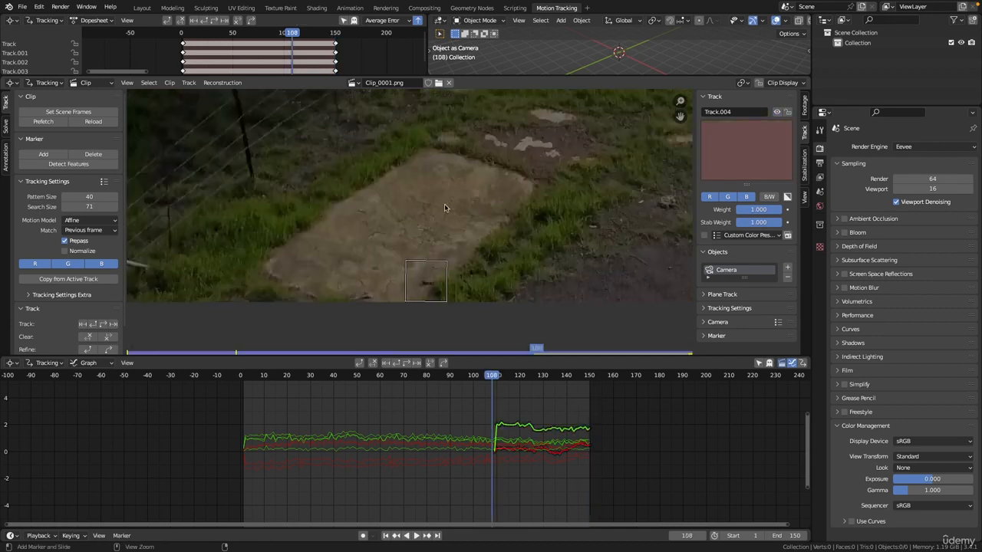
{"action": "scroll", "coordinate": [446, 209], "scroll_direction": "down", "scroll_amount": 1}
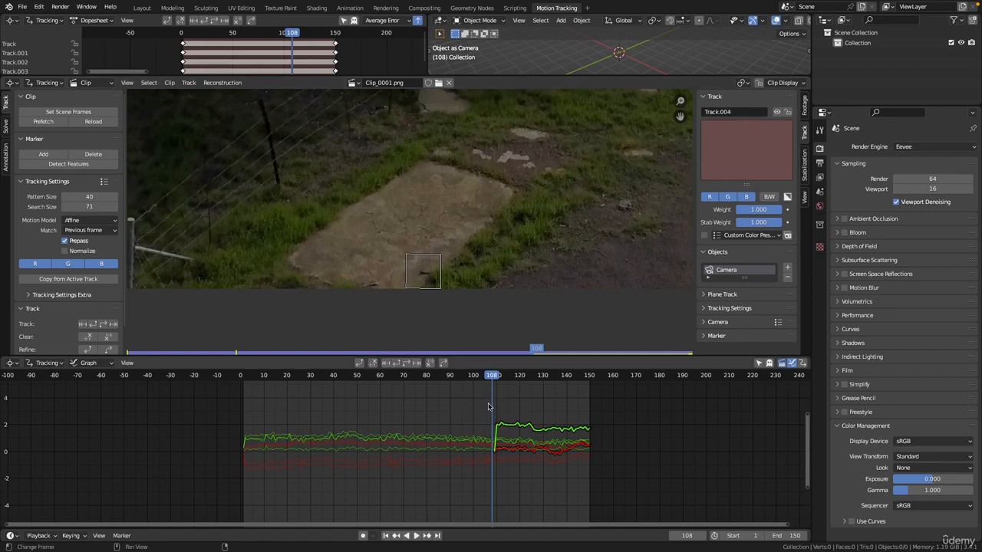
Examine the slab-edge marker frame by frame between frames 103 and 120 to judge its last reliable position near the picture border.
{"action": "mouse_move", "coordinate": [493, 376]}
{"action": "left_mouse_down"}
{"action": "mouse_move", "coordinate": [589, 379]}
{"action": "mouse_move", "coordinate": [481, 375]}
{"action": "left_mouse_up"}
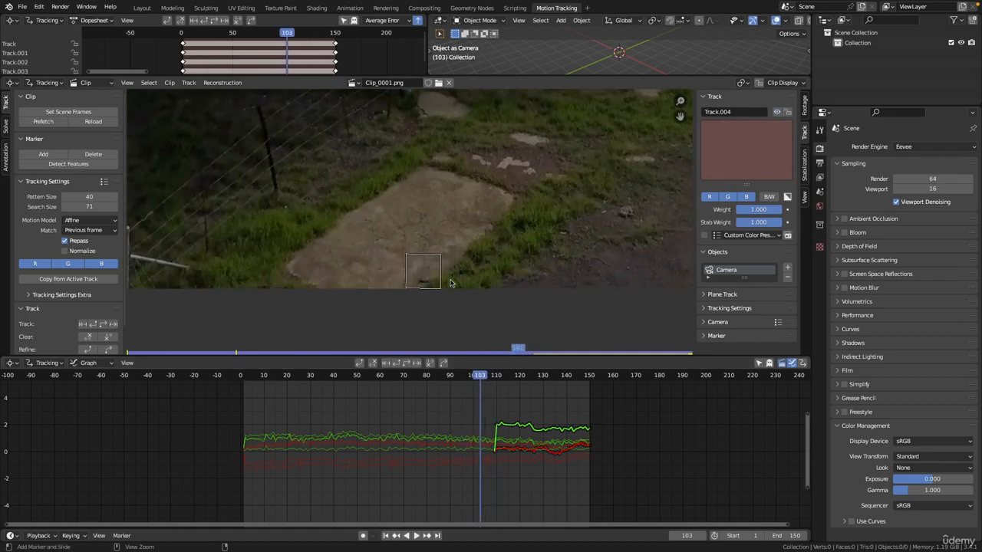
{"action": "scroll", "coordinate": [450, 283], "scroll_direction": "up", "scroll_amount": 3}
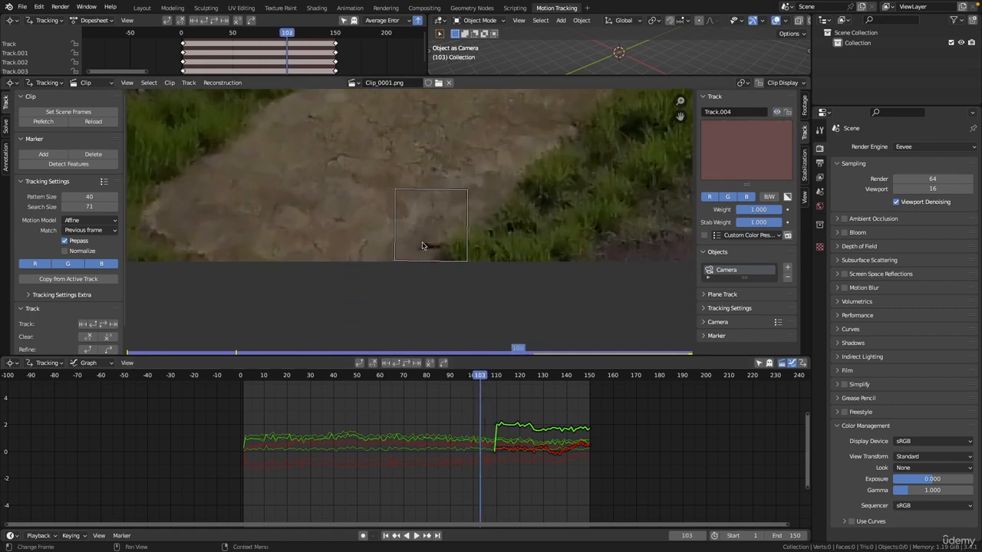
{"action": "mouse_move", "coordinate": [482, 375]}
{"action": "left_mouse_down"}
{"action": "mouse_move", "coordinate": [529, 375]}
{"action": "mouse_move", "coordinate": [473, 375]}
{"action": "mouse_move", "coordinate": [500, 377]}
{"action": "left_mouse_up"}
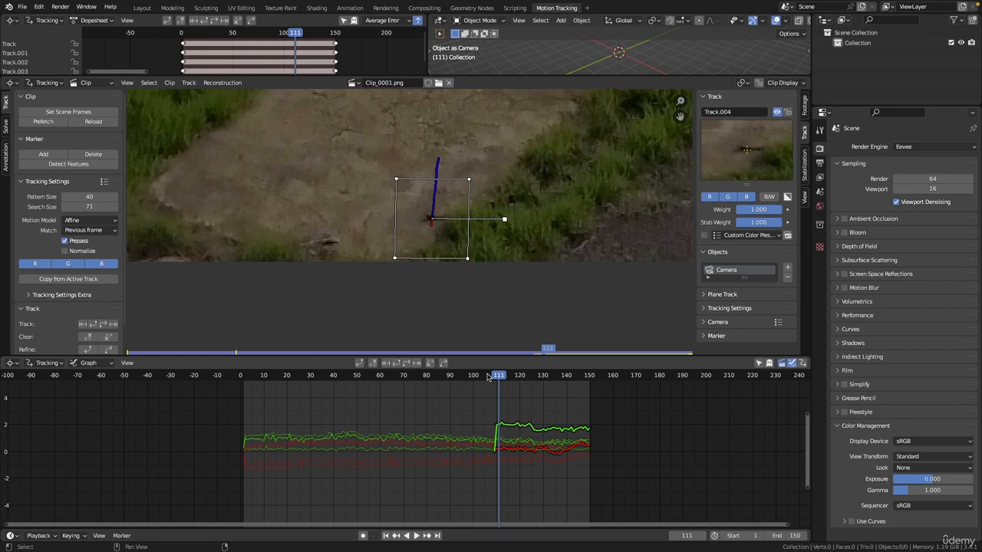
{"action": "key", "text": "Right"}
{"action": "key", "text": "Right"}
{"action": "key", "text": "Right"}
{"action": "key", "text": "Right"}
{"action": "key", "text": "Right"}
{"action": "key", "text": "Right"}
{"action": "key", "text": "Right"}
{"action": "key", "text": "Right"}
{"action": "key", "text": "Right"}
{"action": "key", "text": "Left"}
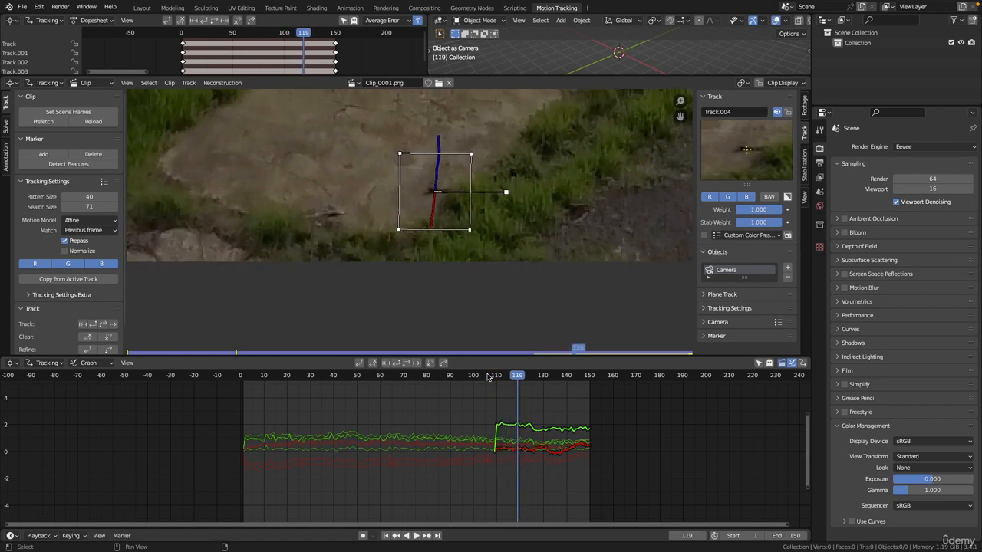
{"action": "key", "text": "Left"}
{"action": "key", "text": "Left"}
{"action": "key", "text": "Left"}
{"action": "key", "text": "Left"}
{"action": "key", "text": "Left"}
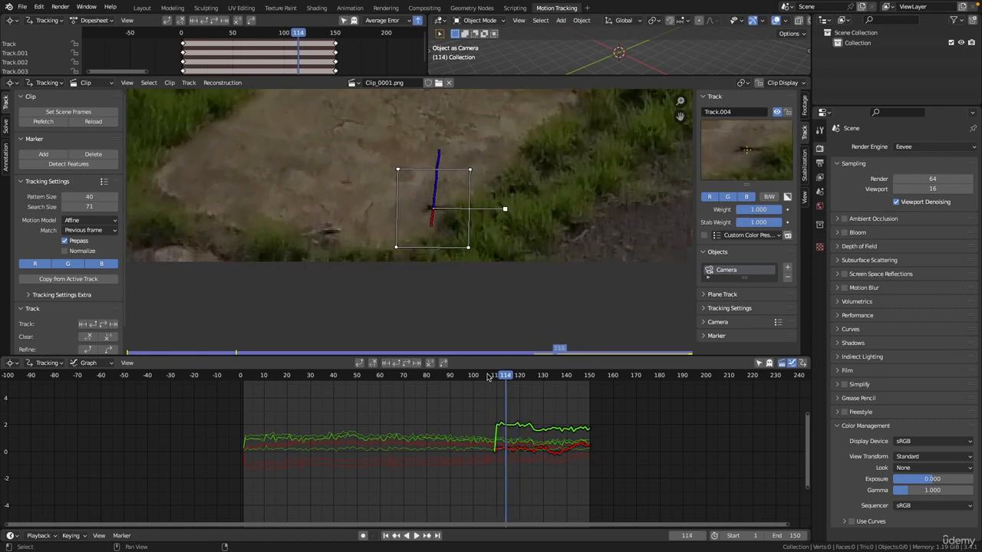
{"action": "key", "text": "Left"}
{"action": "key", "text": "Left"}
{"action": "key", "text": "Left"}
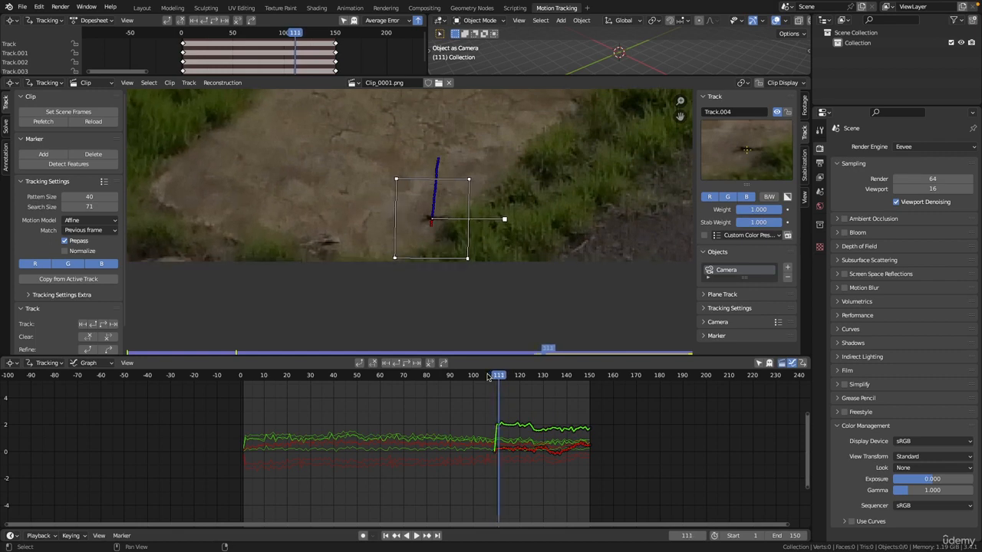
{"action": "key", "text": "Left"}
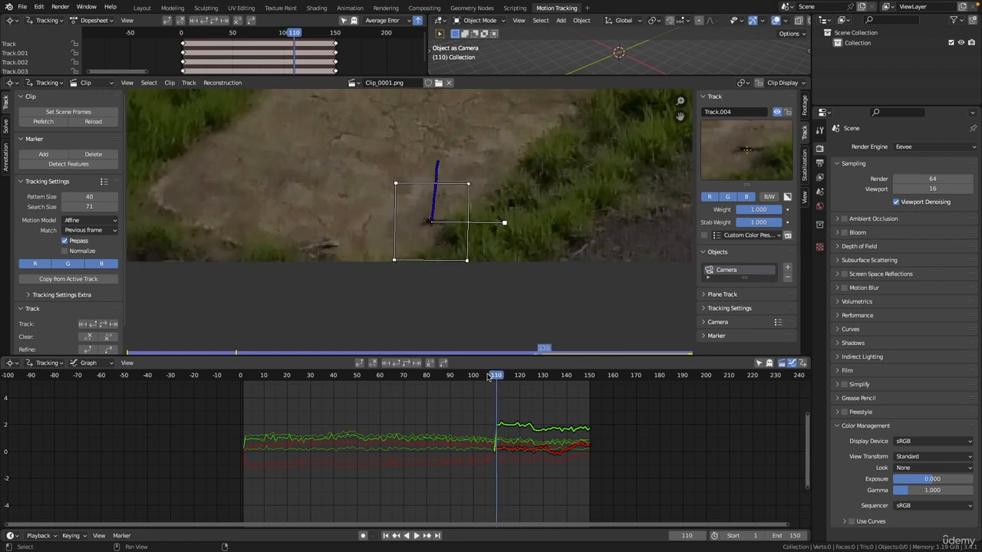
Clear the slab-edge marker's tracked path before frame 112.
{"action": "key", "text": "Right"}
{"action": "key", "text": "Right"}
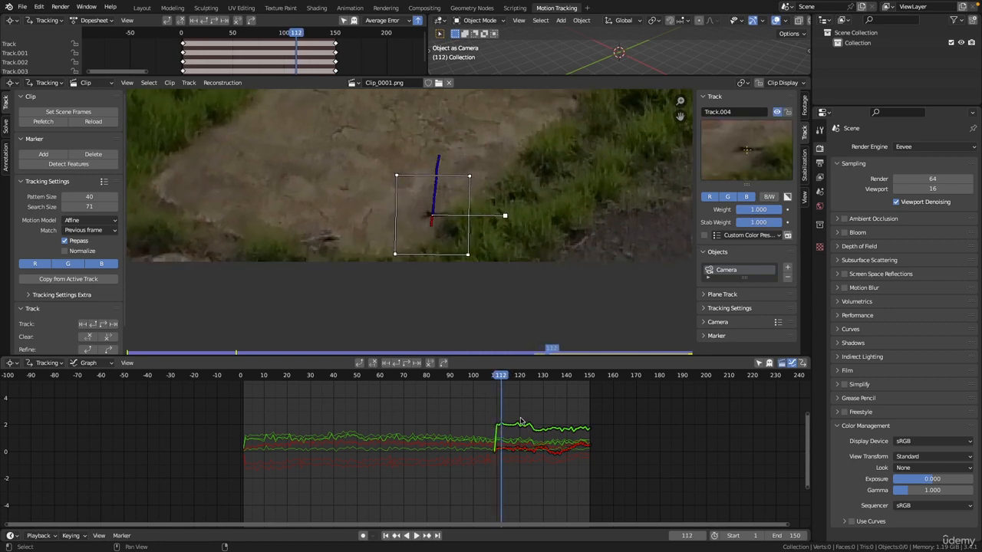
{"action": "middle_click_drag", "start_coordinate": [506, 428], "coordinate": [587, 438], "text": "ctrl"}
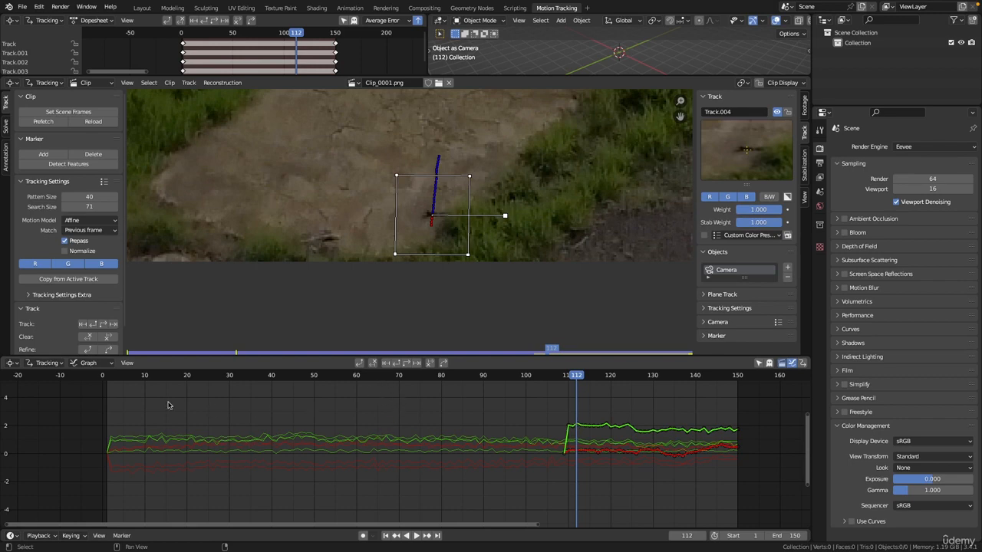
{"action": "left_click_drag", "start_coordinate": [148, 355], "coordinate": [142, 390]}
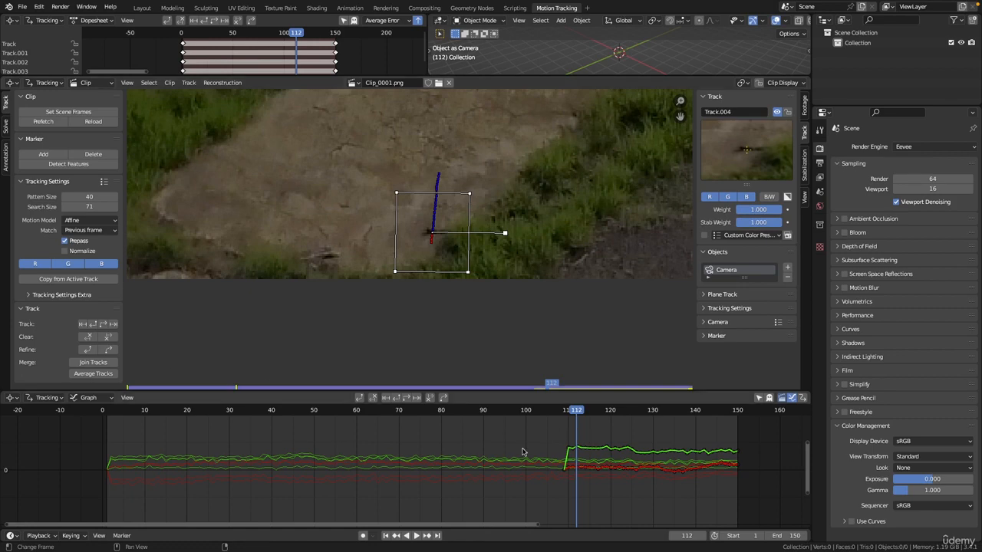
{"action": "left_click", "coordinate": [88, 339]}
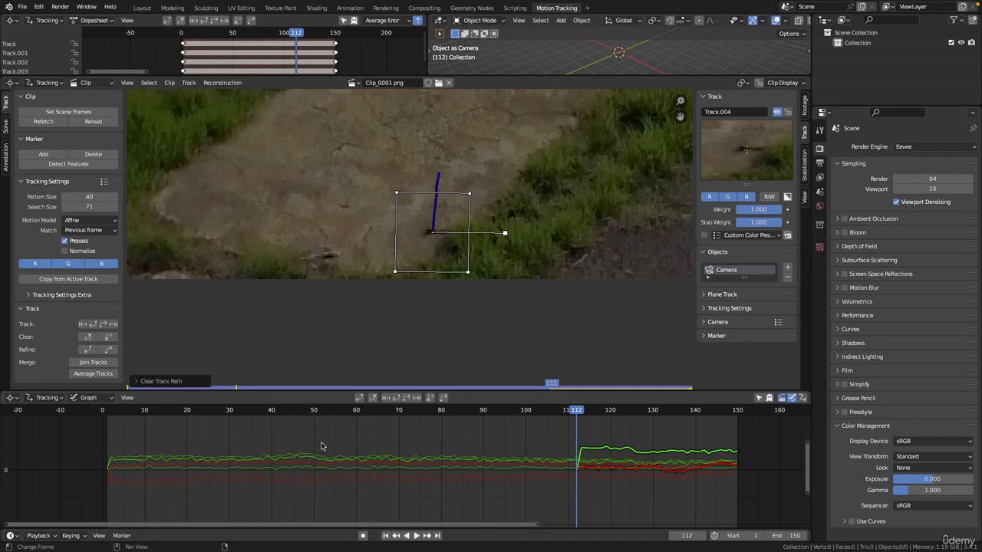
Check the trimmed slab-edge marker from frame 112 to 122 and review it together with the markers around the building.
{"action": "mouse_move", "coordinate": [579, 411]}
{"action": "left_mouse_down"}
{"action": "mouse_move", "coordinate": [653, 411]}
{"action": "mouse_move", "coordinate": [578, 410]}
{"action": "left_mouse_up"}
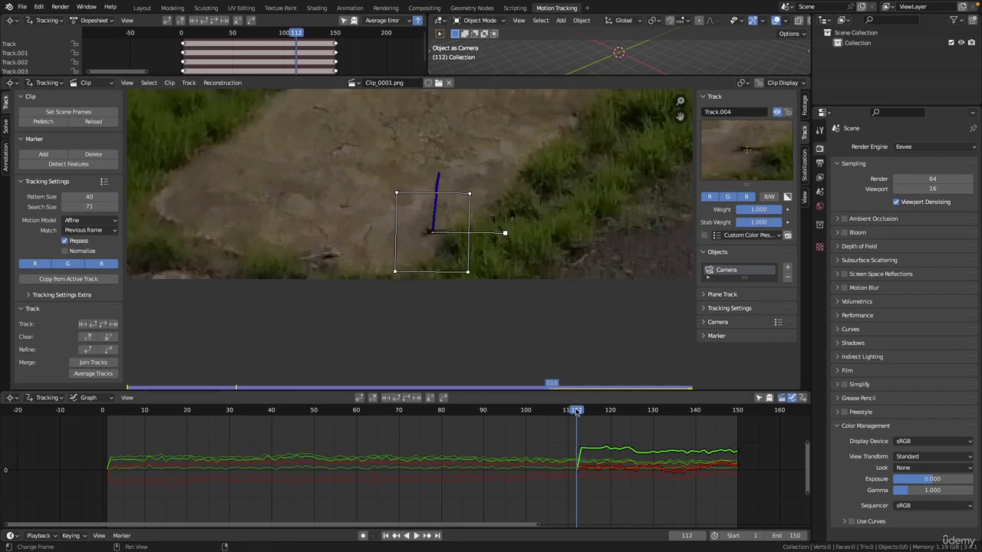
{"action": "left_click_drag", "start_coordinate": [576, 411], "coordinate": [621, 428]}
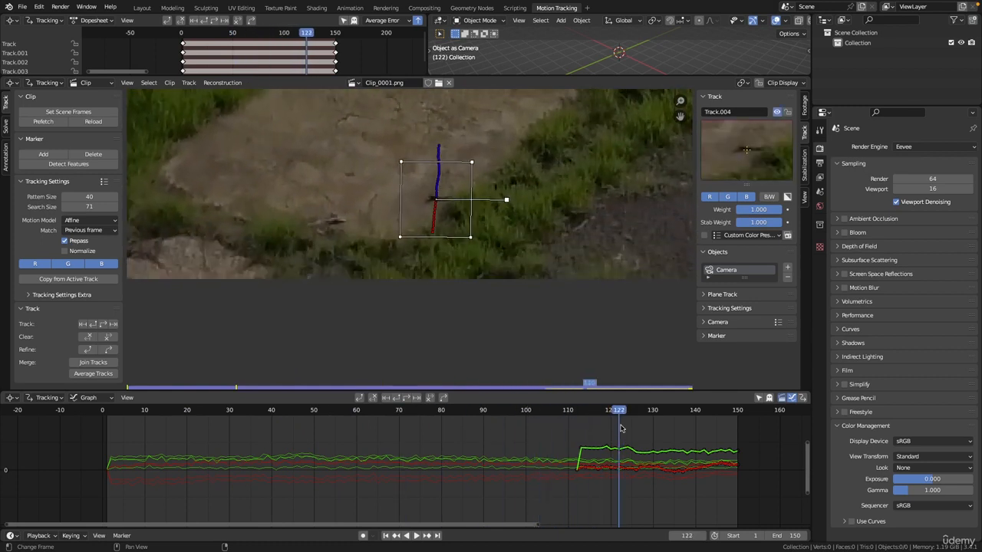
{"action": "middle_click_drag", "start_coordinate": [494, 312], "coordinate": [469, 294]}
{"action": "scroll", "coordinate": [468, 294], "scroll_direction": "down", "scroll_amount": 3}
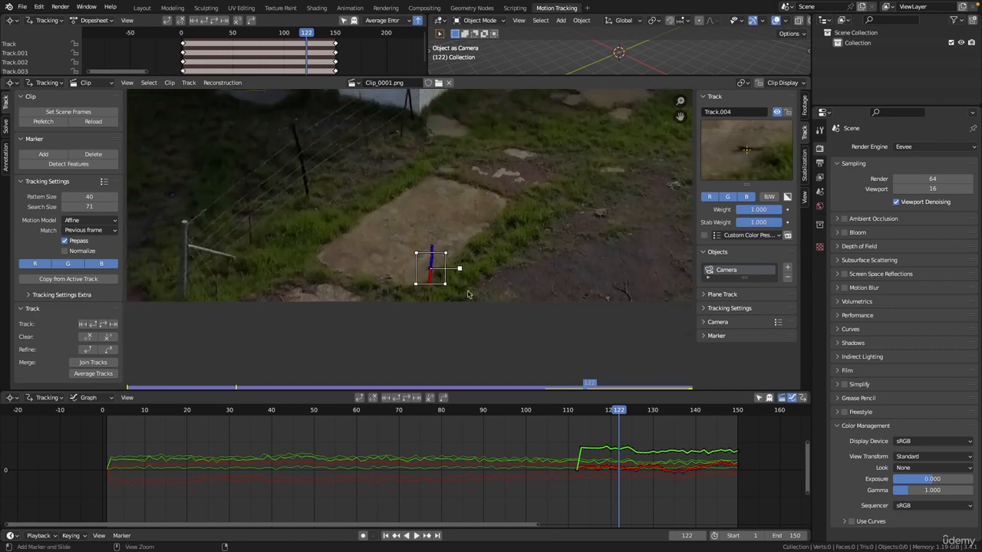
{"action": "middle_click_drag", "start_coordinate": [468, 156], "coordinate": [485, 226]}
{"action": "scroll", "coordinate": [429, 222], "scroll_direction": "down", "scroll_amount": 3}
{"action": "middle_click_drag", "start_coordinate": [351, 113], "coordinate": [376, 162]}
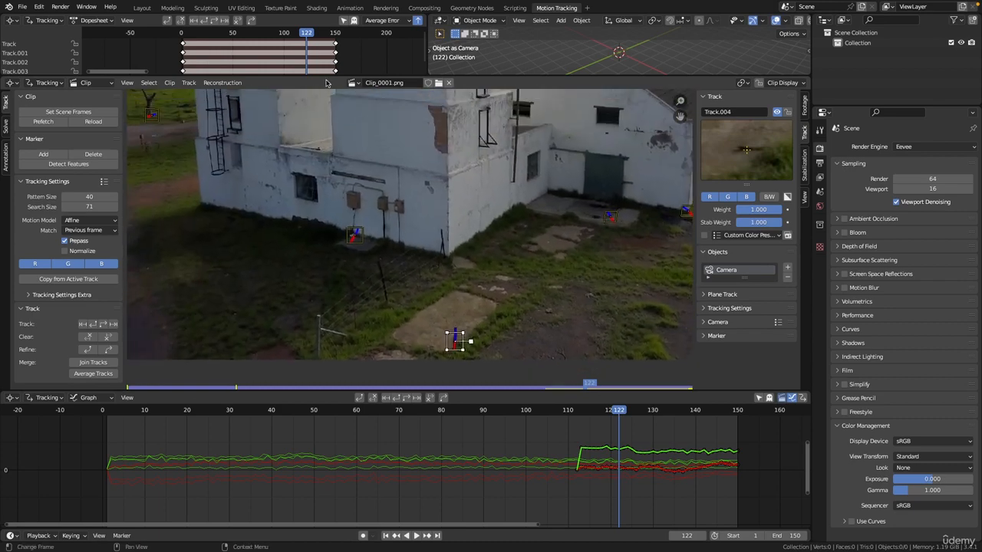
Enlarge the dopesheet to compare all track ranges while scrubbing between frames 112 and 128, and return to frame 112 with the larger clip view.
{"action": "left_click_drag", "start_coordinate": [330, 76], "coordinate": [337, 207]}
{"action": "scroll", "coordinate": [342, 121], "scroll_direction": "up", "scroll_amount": 3}
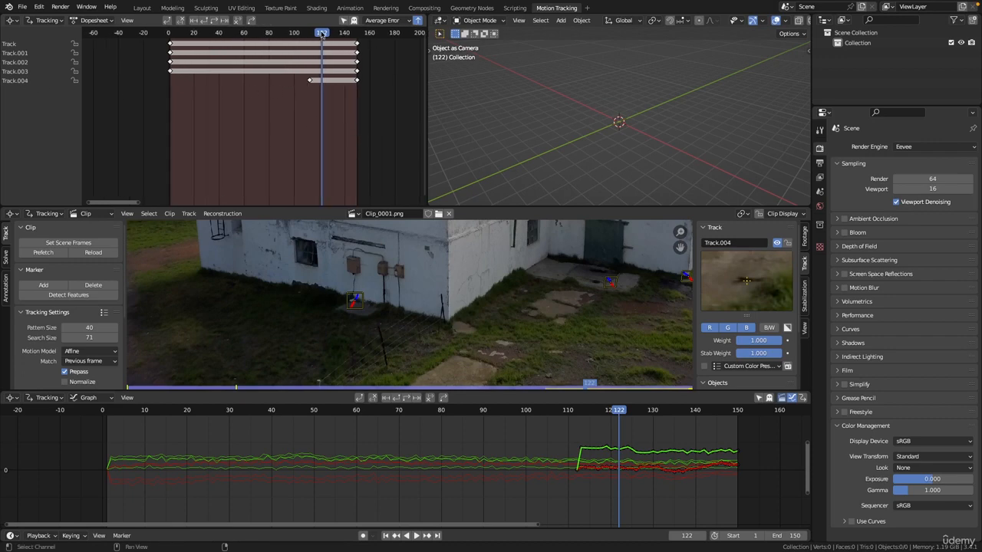
{"action": "mouse_move", "coordinate": [323, 33]}
{"action": "left_mouse_down"}
{"action": "mouse_move", "coordinate": [307, 34]}
{"action": "mouse_move", "coordinate": [330, 35]}
{"action": "left_mouse_up"}
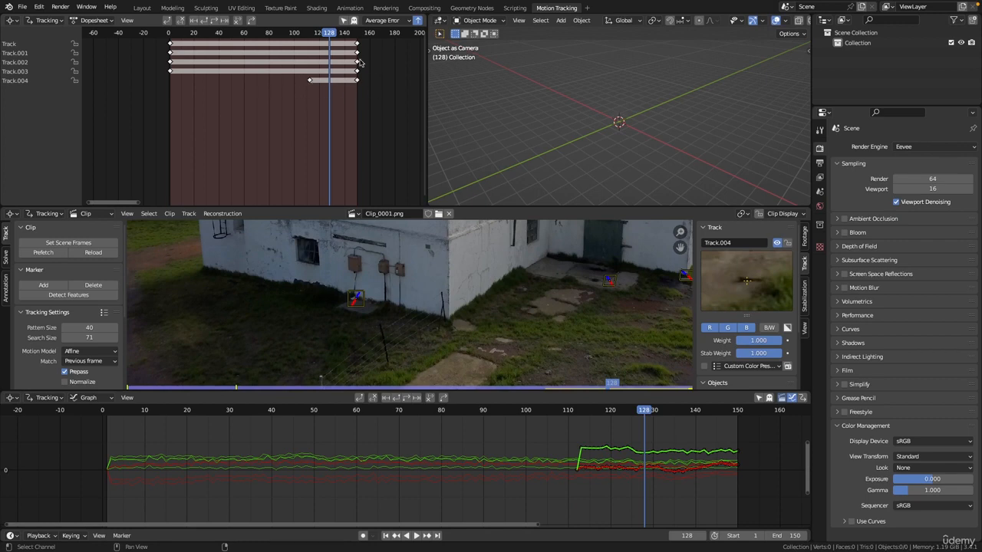
{"action": "left_click_drag", "start_coordinate": [331, 35], "coordinate": [310, 52]}
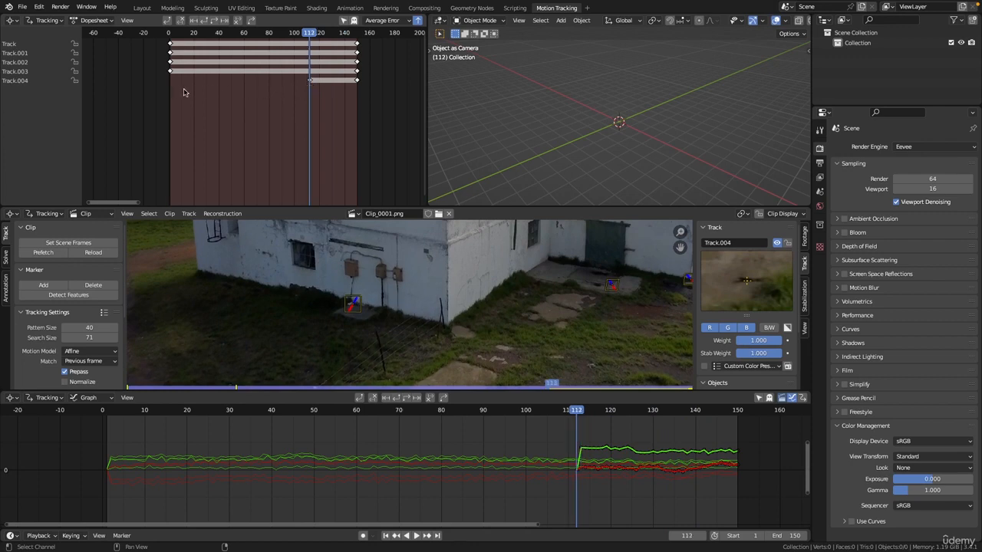
{"action": "mouse_move", "coordinate": [309, 35]}
{"action": "left_mouse_down"}
{"action": "mouse_move", "coordinate": [335, 36]}
{"action": "mouse_move", "coordinate": [321, 41]}
{"action": "left_mouse_up"}
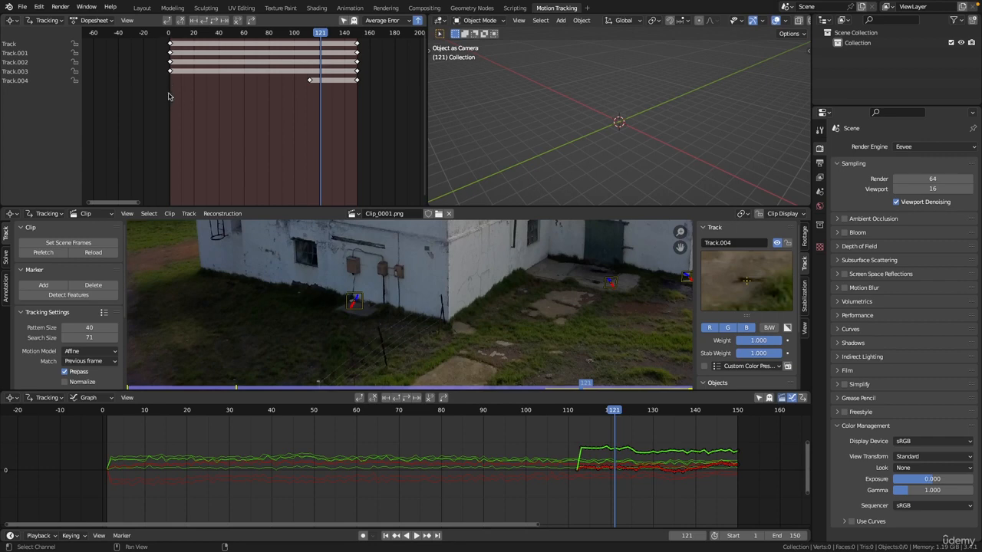
{"action": "left_click", "coordinate": [310, 33]}
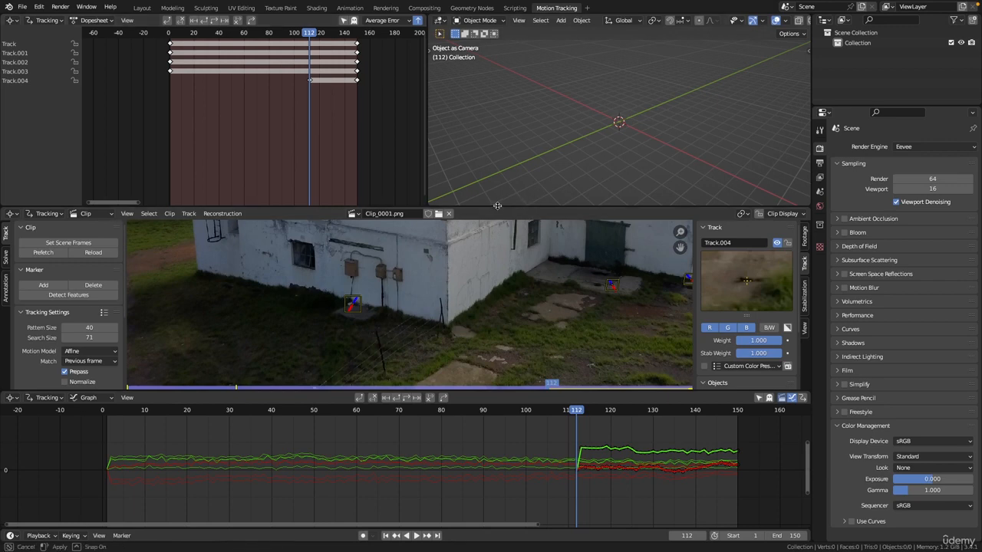
{"action": "left_click_drag", "start_coordinate": [495, 207], "coordinate": [501, 75]}
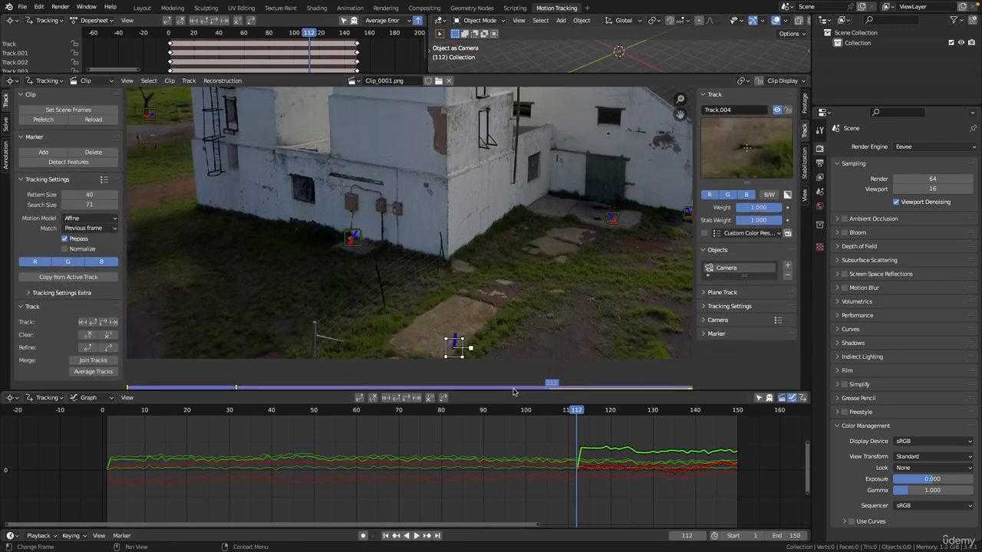
Enlarge the clip view by shrinking the graph area, and return to frame 1.
{"action": "left_click_drag", "start_coordinate": [519, 391], "coordinate": [519, 439]}
{"action": "scroll", "coordinate": [491, 284], "scroll_direction": "down", "scroll_amount": 3}
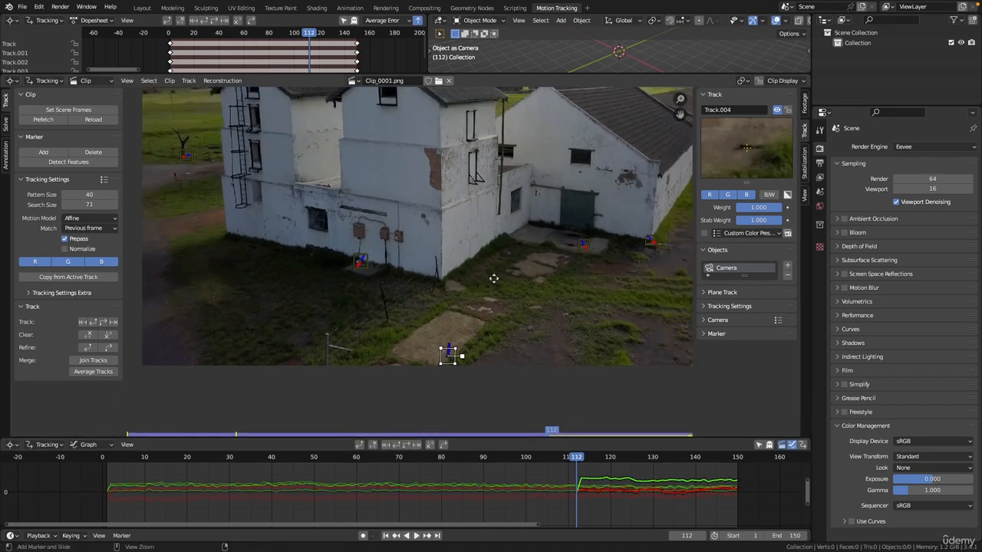
{"action": "scroll", "coordinate": [487, 297], "scroll_direction": "up", "scroll_amount": 3}
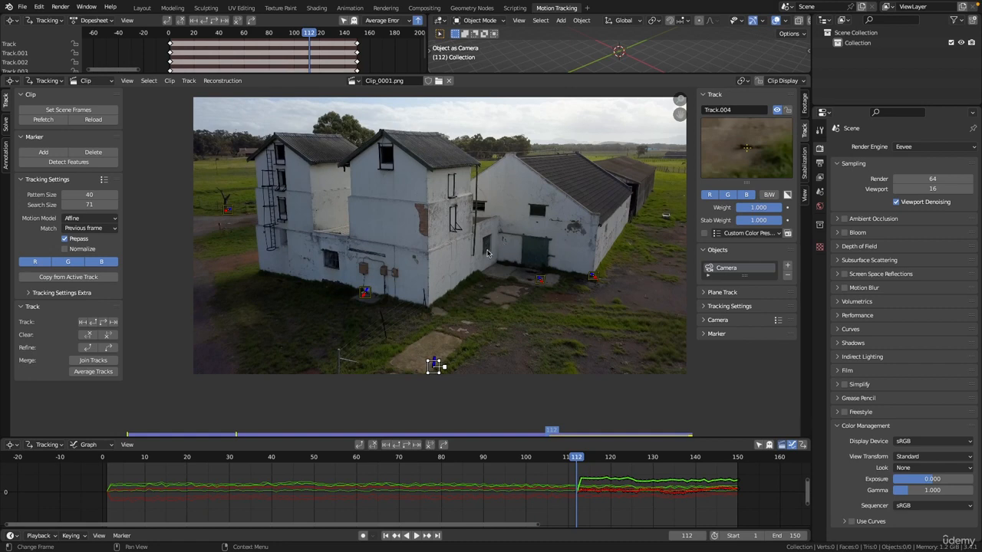
{"action": "key", "text": "shift+Left"}
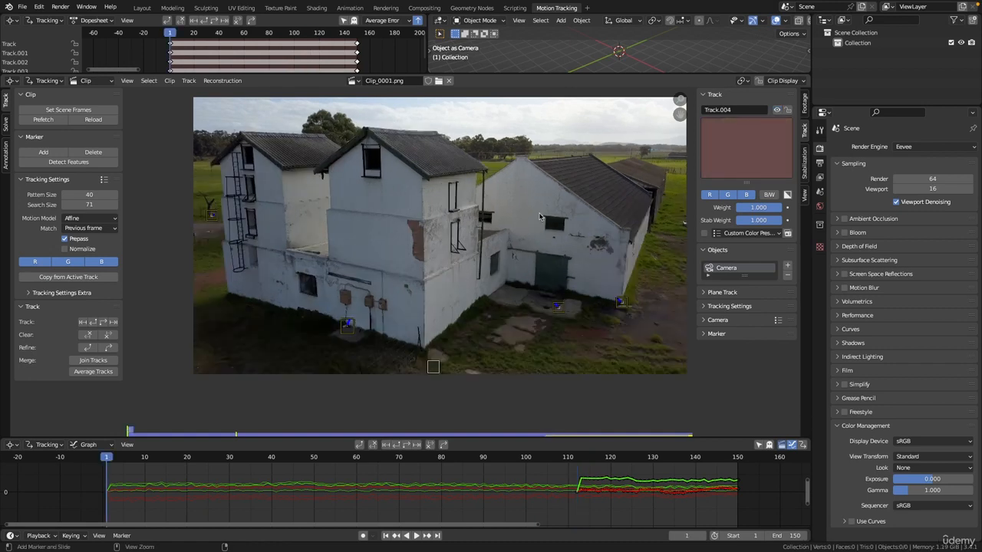
Add a marker at frame 1 on the small dark hole below the gable window of the barn's white wall.
{"action": "middle_click_drag", "start_coordinate": [529, 235], "coordinate": [518, 217], "text": "ctrl"}
{"action": "middle_click_drag", "start_coordinate": [518, 217], "coordinate": [453, 209]}
{"action": "middle_click_drag", "start_coordinate": [441, 212], "coordinate": [479, 138]}
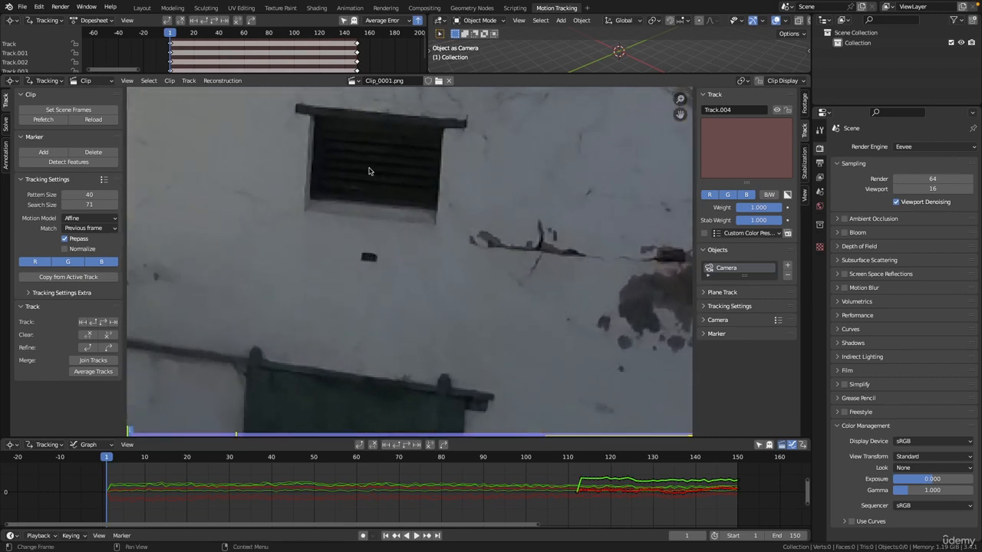
{"action": "middle_click_drag", "start_coordinate": [399, 281], "coordinate": [364, 263], "text": "ctrl"}
{"action": "middle_click_drag", "start_coordinate": [365, 262], "coordinate": [382, 250]}
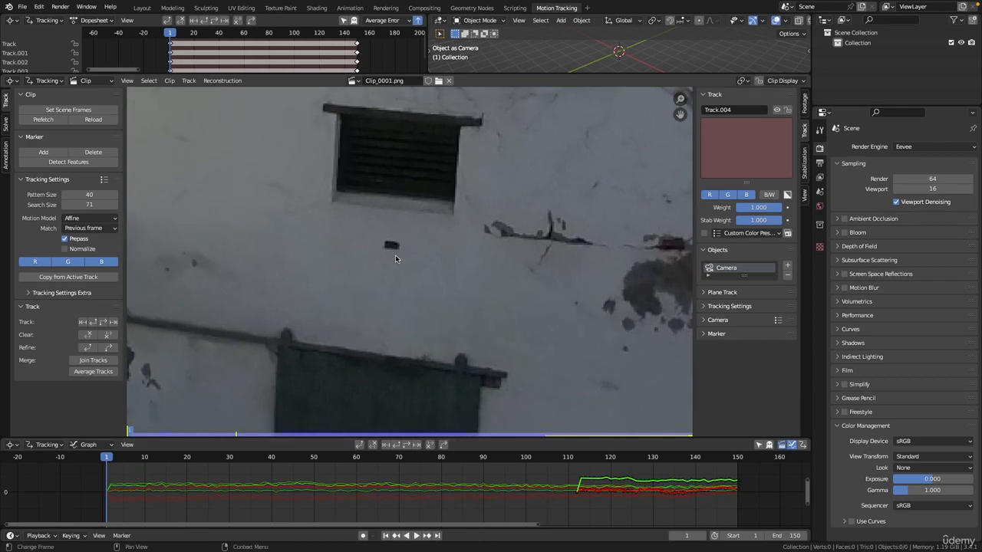
{"action": "left_click", "coordinate": [392, 247], "text": "ctrl"}
Track the gable-wall marker forward to frame 150, scrub through its path to check it, and return to frame 1.
{"action": "scroll", "coordinate": [460, 242], "scroll_direction": "down", "scroll_amount": 4}
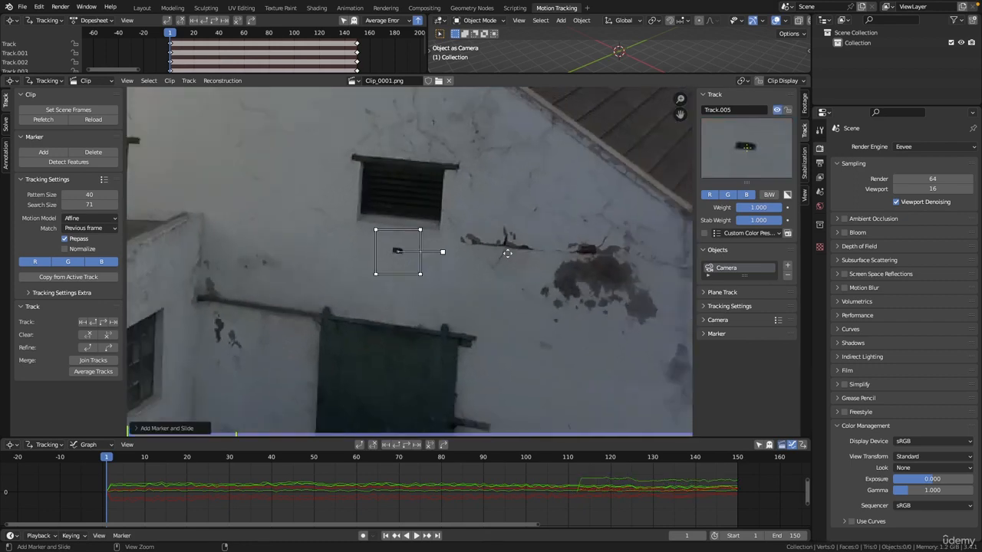
{"action": "mouse_move", "coordinate": [512, 229]}
{"action": "middle_mouse_down"}
{"action": "mouse_move", "coordinate": [484, 238]}
{"action": "mouse_move", "coordinate": [471, 221]}
{"action": "middle_mouse_up"}
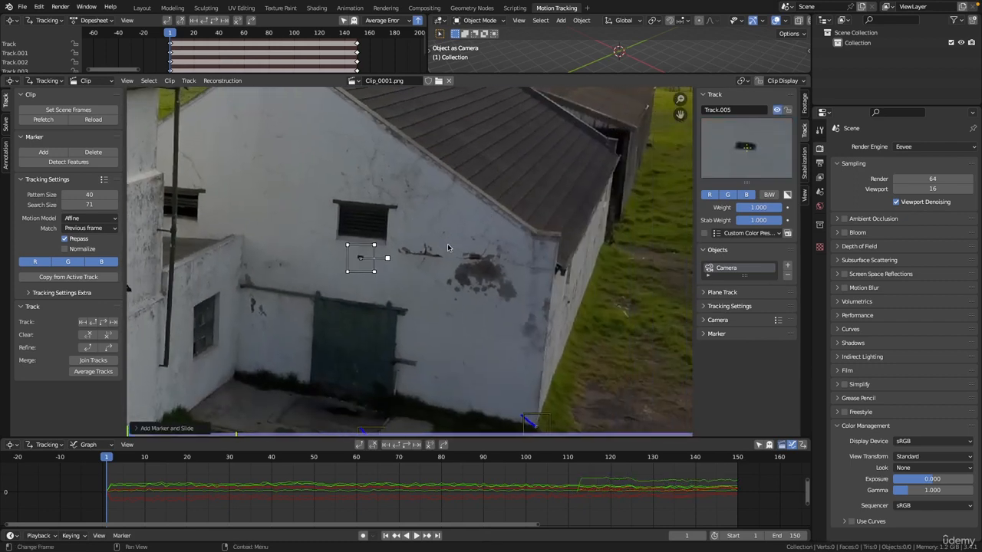
{"action": "key", "text": "ctrl+t"}
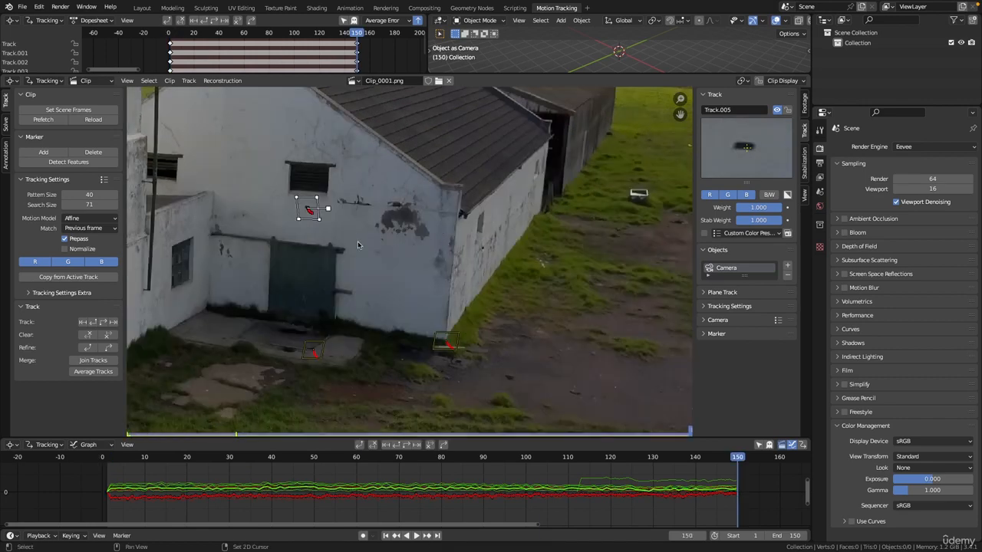
{"action": "middle_click_drag", "start_coordinate": [404, 341], "coordinate": [465, 336]}
{"action": "left_click_drag", "start_coordinate": [738, 458], "coordinate": [551, 458]}
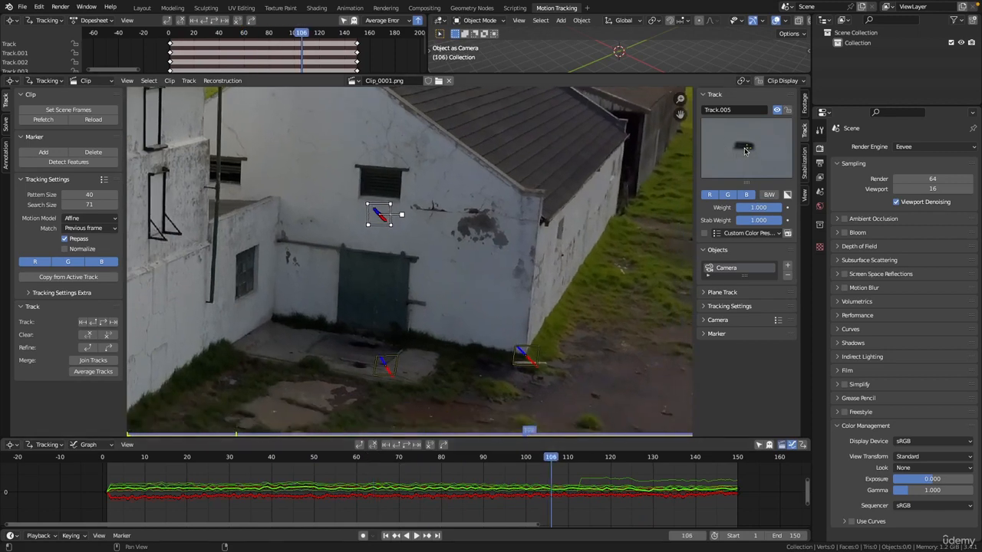
{"action": "left_click_drag", "start_coordinate": [645, 463], "coordinate": [223, 460]}
{"action": "key", "text": "shift+Left"}
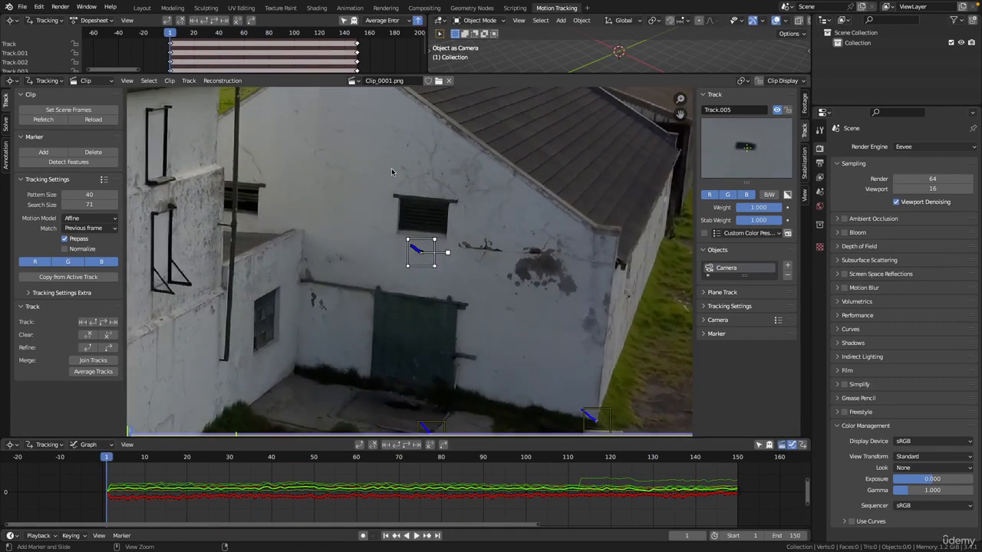
Add a marker at frame 1 on the upper-left corner of the exposed brick patch on the tall building.
{"action": "middle_click_drag", "start_coordinate": [392, 172], "coordinate": [401, 223], "text": "ctrl"}
{"action": "mouse_move", "coordinate": [305, 221]}
{"action": "middle_mouse_down"}
{"action": "mouse_move", "coordinate": [453, 216]}
{"action": "mouse_move", "coordinate": [427, 203]}
{"action": "mouse_move", "coordinate": [465, 208]}
{"action": "mouse_move", "coordinate": [468, 222]}
{"action": "mouse_move", "coordinate": [420, 233]}
{"action": "mouse_move", "coordinate": [422, 251]}
{"action": "mouse_move", "coordinate": [365, 229]}
{"action": "mouse_move", "coordinate": [402, 136]}
{"action": "middle_mouse_up"}
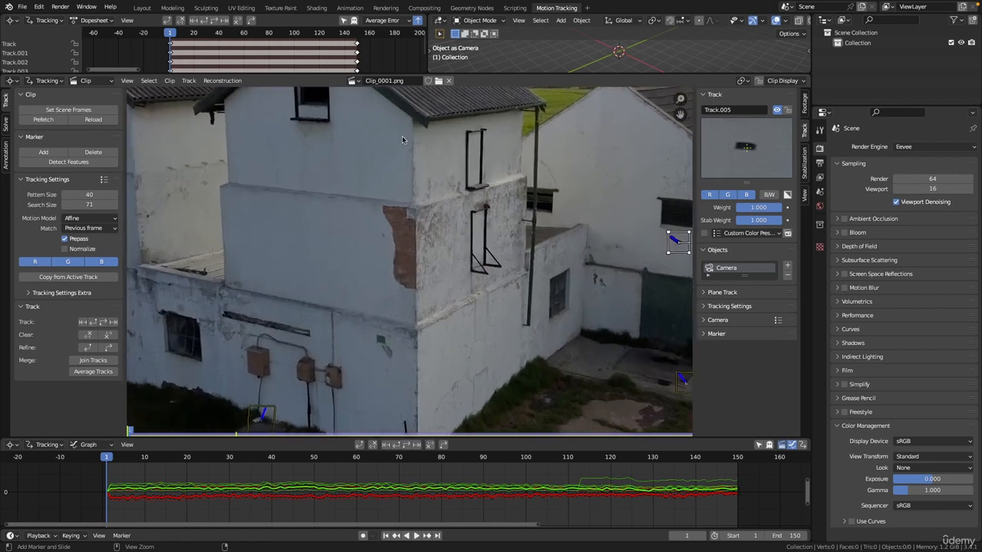
{"action": "mouse_move", "coordinate": [392, 217]}
{"action": "middle_mouse_down", "text": "ctrl"}
{"action": "mouse_move", "coordinate": [400, 145]}
{"action": "mouse_move", "coordinate": [387, 167]}
{"action": "mouse_move", "coordinate": [444, 225]}
{"action": "mouse_move", "coordinate": [440, 167]}
{"action": "mouse_move", "coordinate": [404, 225]}
{"action": "mouse_move", "coordinate": [399, 215]}
{"action": "middle_mouse_up", "text": "ctrl"}
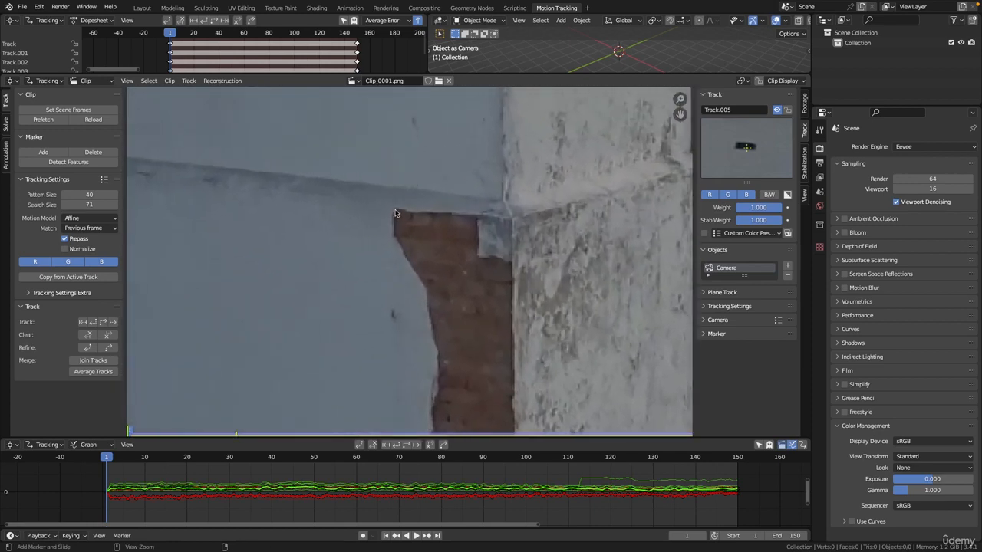
{"action": "left_click", "coordinate": [395, 213], "text": "ctrl"}
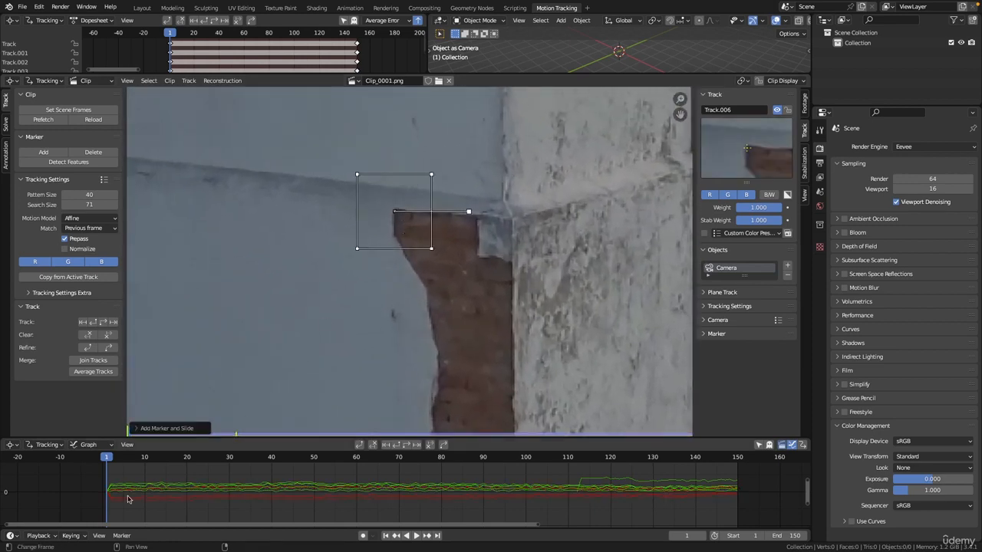
Track the brick-patch marker forward to frame 150, scrub back to check it, and return to frame 1.
{"action": "middle_click_drag", "start_coordinate": [402, 193], "coordinate": [498, 285], "text": "ctrl"}
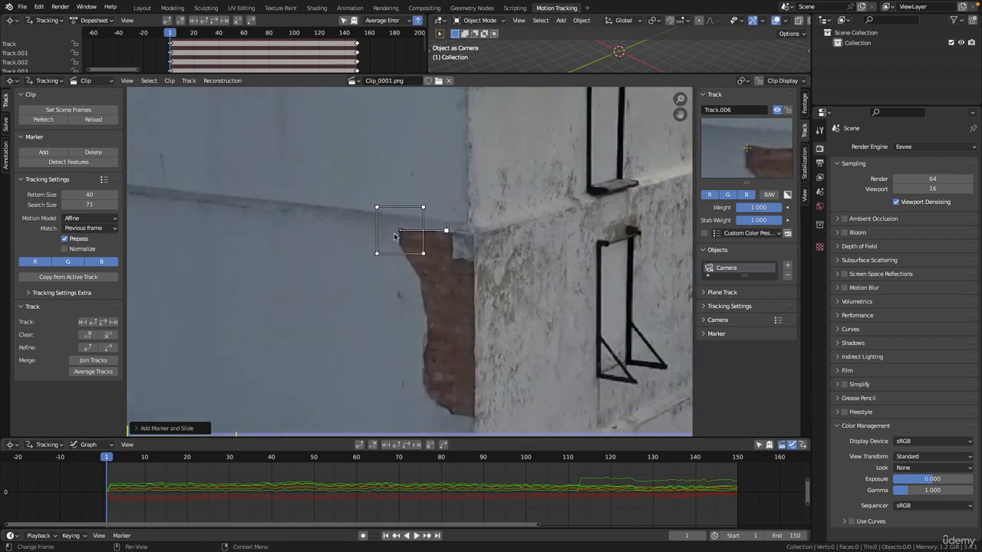
{"action": "mouse_move", "coordinate": [487, 226]}
{"action": "middle_mouse_down", "text": "ctrl"}
{"action": "mouse_move", "coordinate": [478, 250]}
{"action": "mouse_move", "coordinate": [438, 253]}
{"action": "middle_mouse_up", "text": "ctrl"}
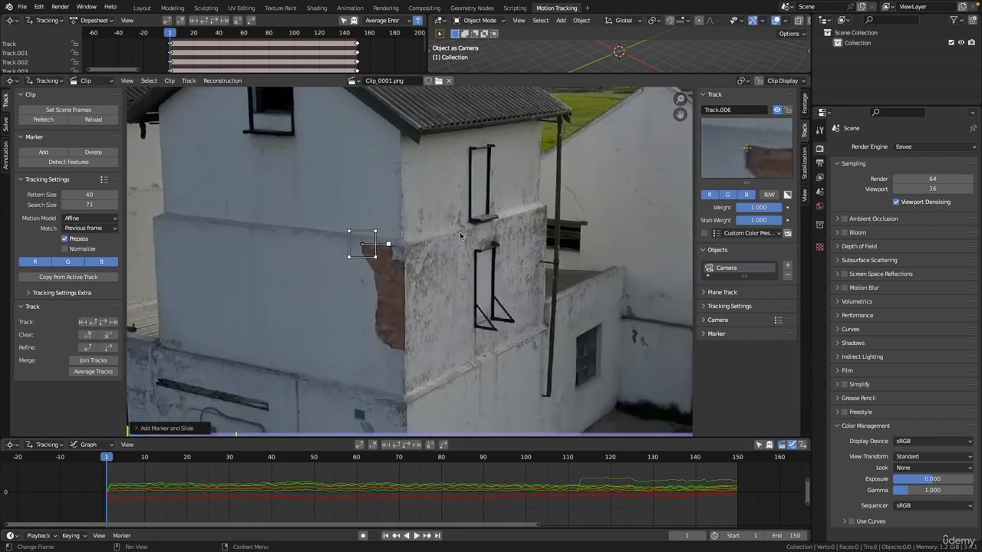
{"action": "mouse_move", "coordinate": [467, 204]}
{"action": "middle_mouse_down", "text": "ctrl"}
{"action": "mouse_move", "coordinate": [453, 229]}
{"action": "mouse_move", "coordinate": [441, 220]}
{"action": "middle_mouse_up", "text": "ctrl"}
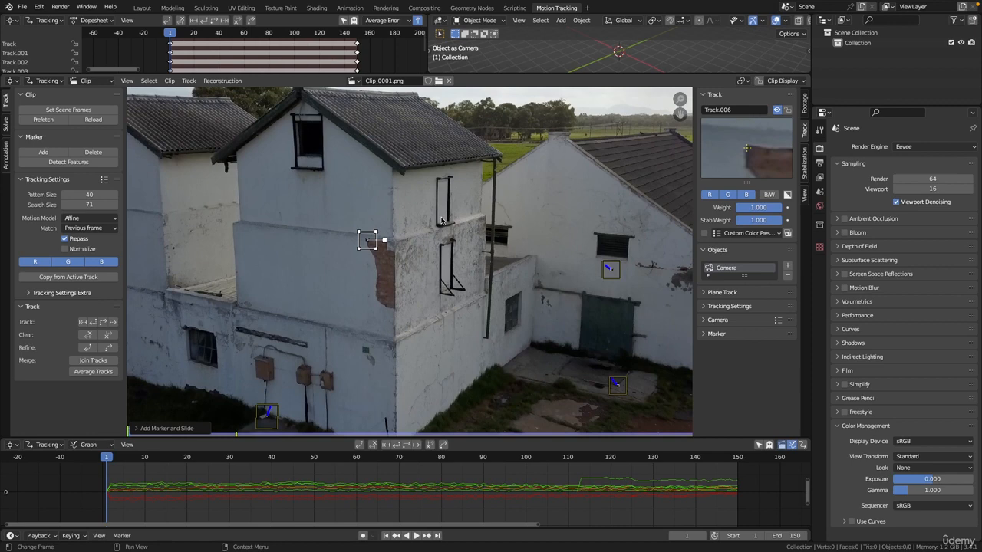
{"action": "key", "text": "ctrl+t"}
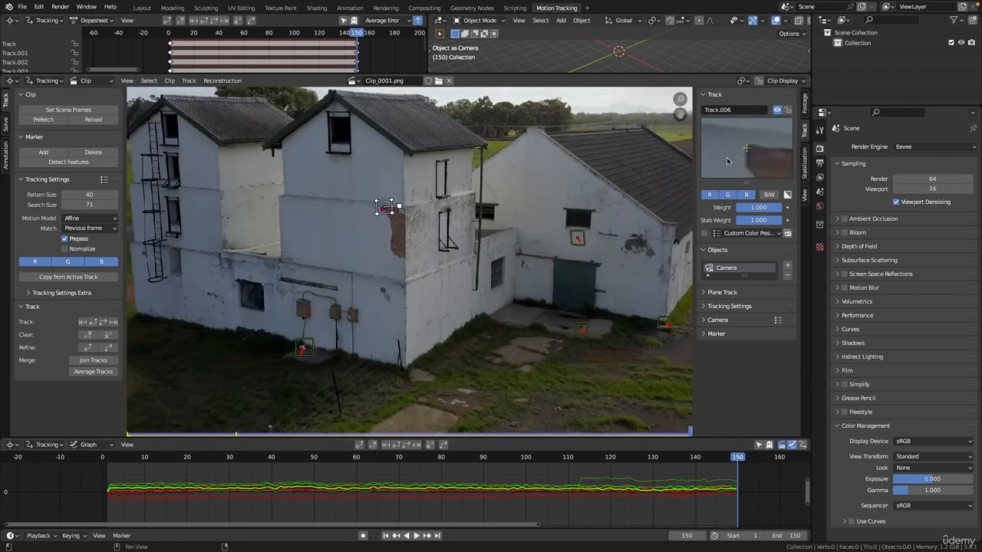
{"action": "left_click_drag", "start_coordinate": [738, 458], "coordinate": [515, 464]}
{"action": "key", "text": "shift+Left"}
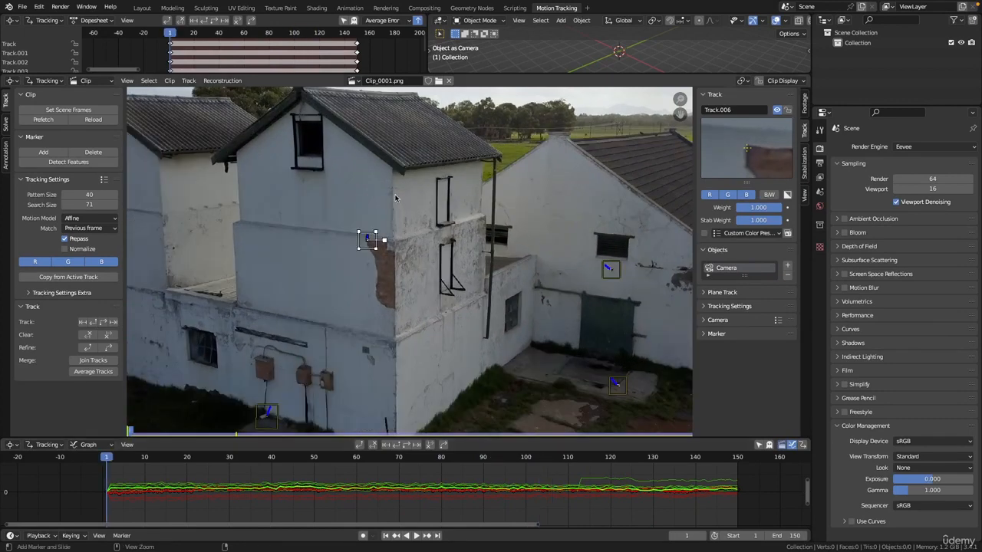
Show more of the clip around the new markers and save the project file.
{"action": "scroll", "coordinate": [395, 198], "scroll_direction": "down", "scroll_amount": 2}
{"action": "left_click", "coordinate": [22, 7]}
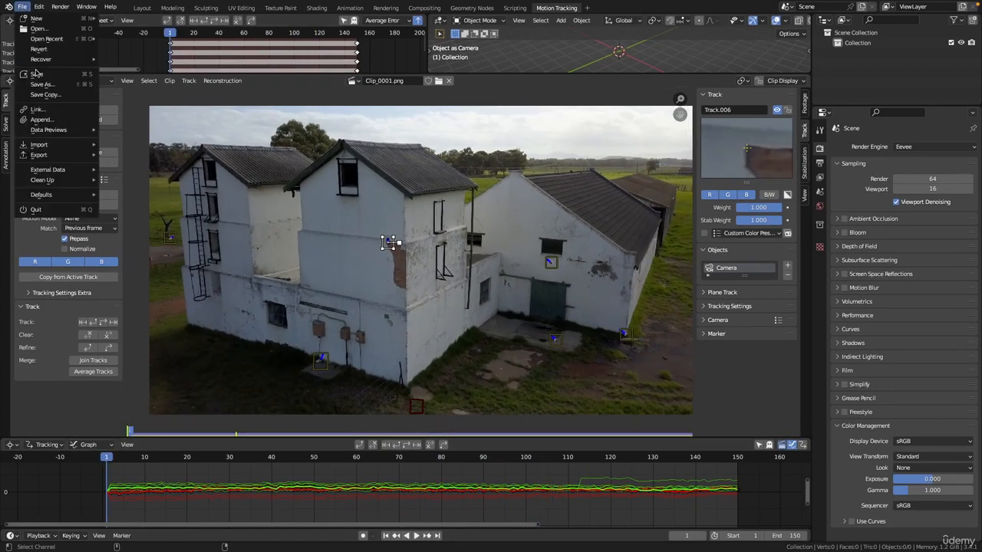
{"action": "left_click", "coordinate": [36, 74]}
Add a marker at frame 1 where the tall building's front corner meets the grass.
{"action": "middle_click_drag", "start_coordinate": [503, 289], "coordinate": [410, 293]}
{"action": "scroll", "coordinate": [416, 310], "scroll_direction": "down", "scroll_amount": 3}
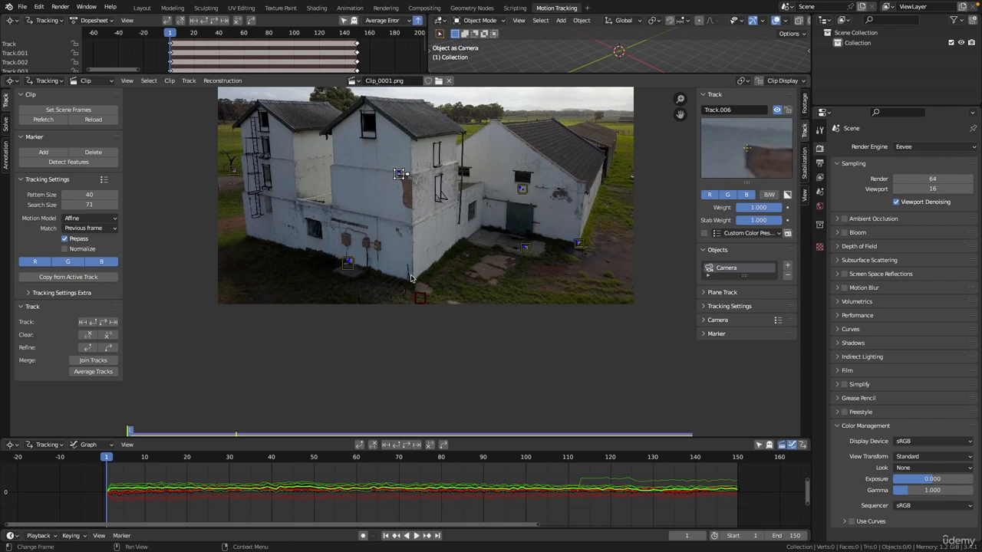
{"action": "scroll", "coordinate": [411, 278], "scroll_direction": "up", "scroll_amount": 7}
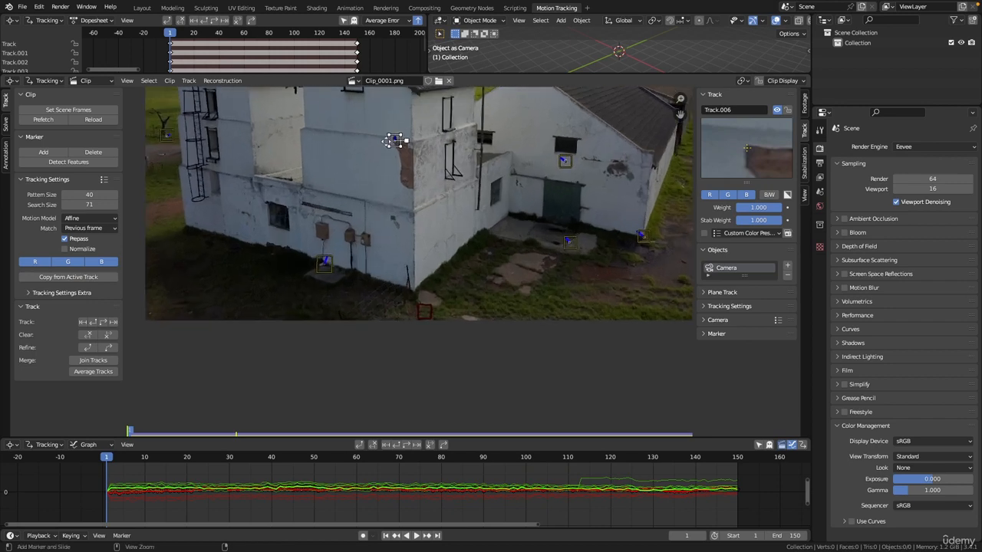
{"action": "middle_click_drag", "start_coordinate": [440, 250], "coordinate": [439, 179]}
{"action": "scroll", "coordinate": [483, 182], "scroll_direction": "up", "scroll_amount": 1}
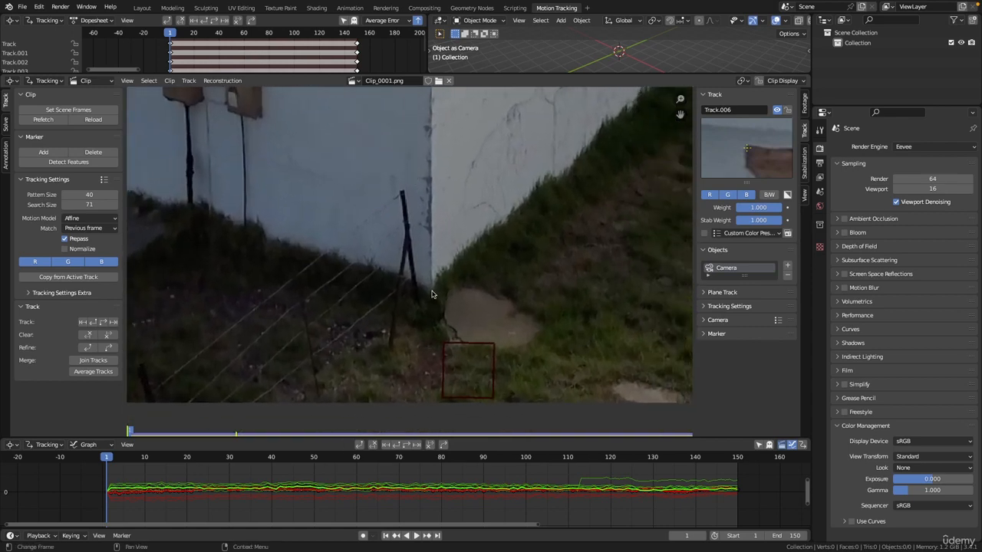
{"action": "left_click", "coordinate": [431, 293], "text": "ctrl"}
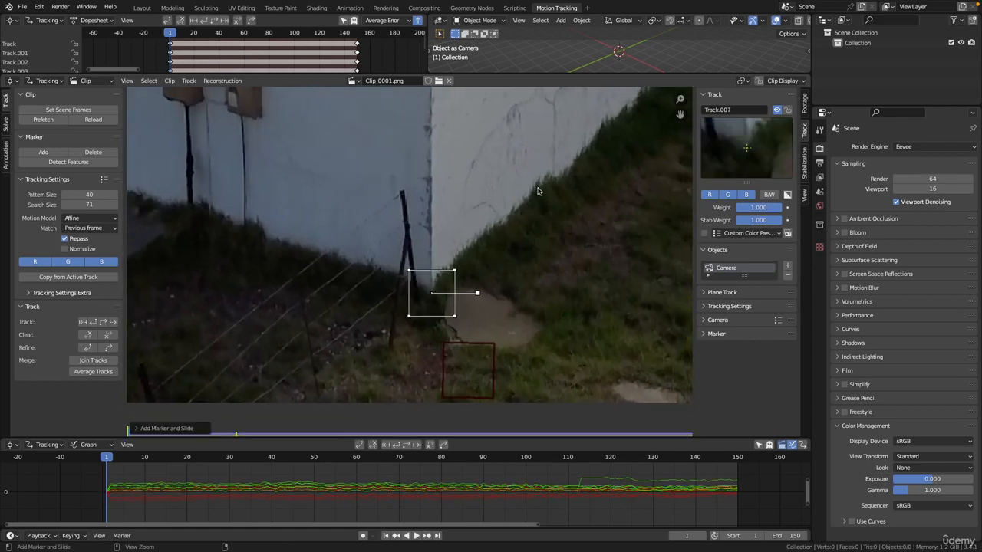
Track the building-corner marker forward to frame 150, scrub back to check it, and return to frame 1.
{"action": "scroll", "coordinate": [538, 191], "scroll_direction": "down", "scroll_amount": 4}
{"action": "middle_click_drag", "start_coordinate": [538, 191], "coordinate": [470, 243]}
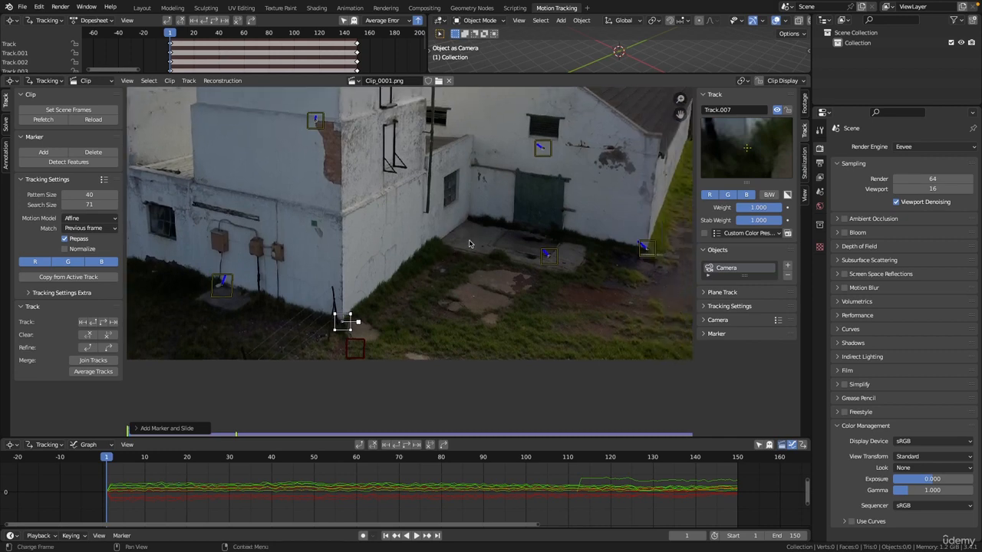
{"action": "key", "text": "shift+Right"}
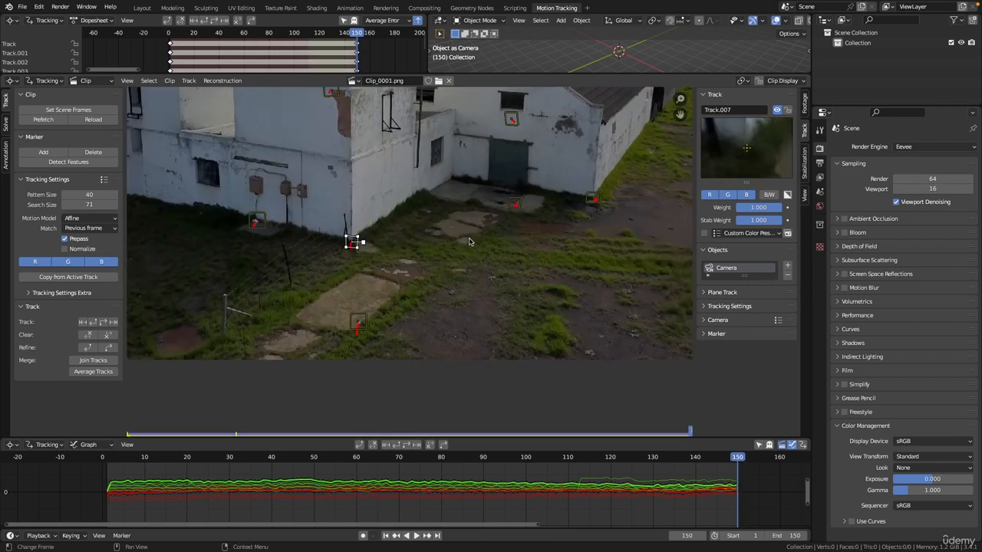
{"action": "left_click_drag", "start_coordinate": [738, 458], "coordinate": [465, 458]}
{"action": "key", "text": "shift+Left"}
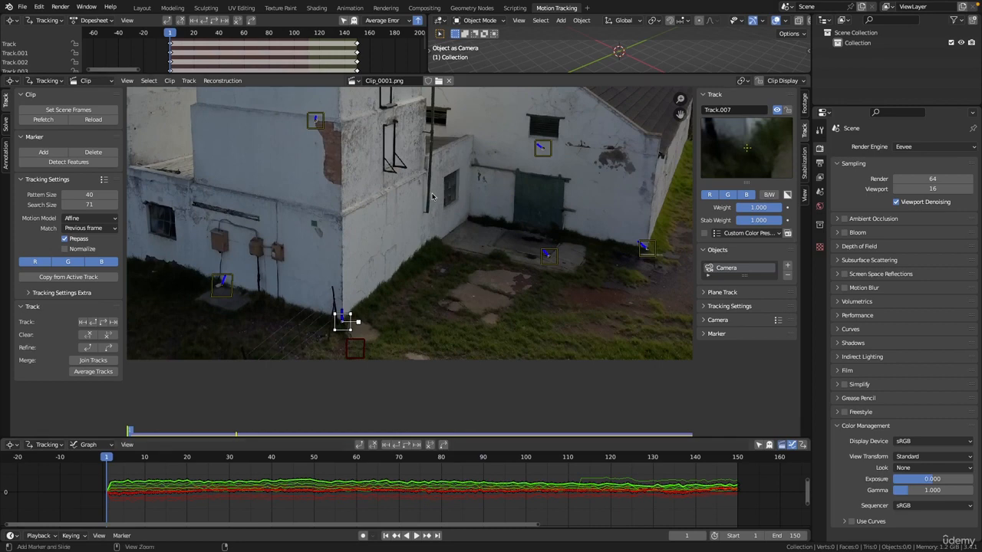
Review all markers over the whole picture by scrubbing, jumping between frames 1 and 150, and playing the clip.
{"action": "scroll", "coordinate": [432, 222], "scroll_direction": "down", "scroll_amount": 2}
{"action": "middle_click_drag", "start_coordinate": [432, 213], "coordinate": [381, 210]}
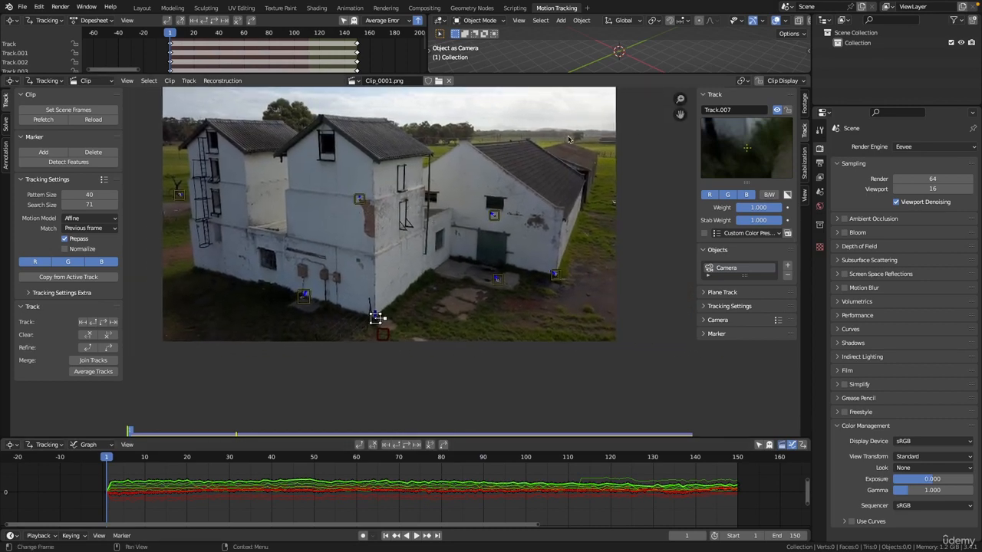
{"action": "left_click_drag", "start_coordinate": [108, 458], "coordinate": [377, 449]}
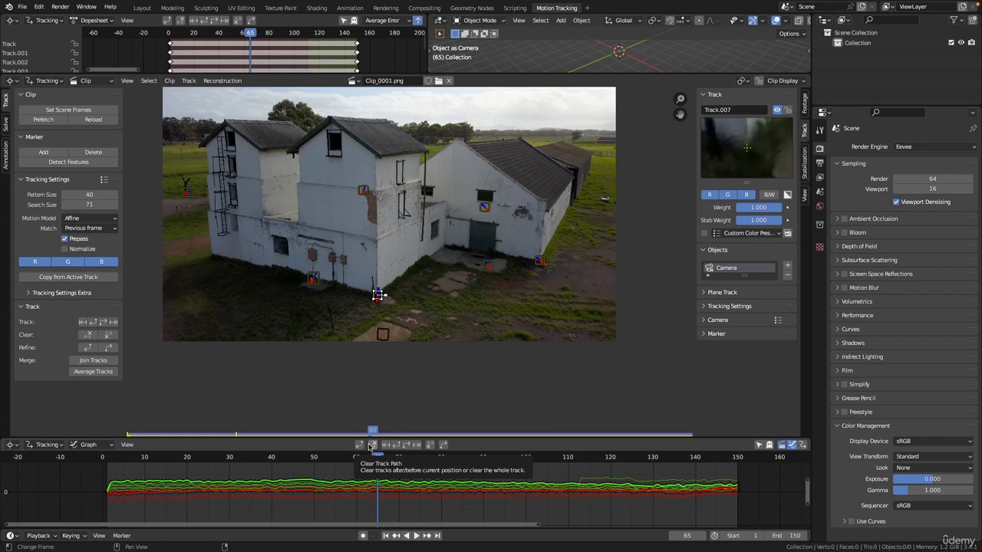
{"action": "key", "text": "shift+Right"}
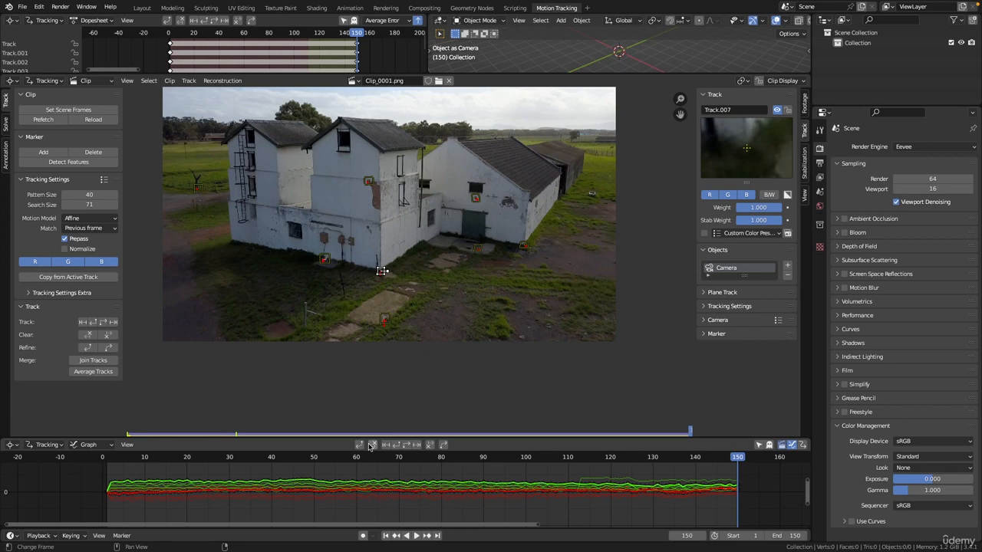
{"action": "key", "text": "shift+Left"}
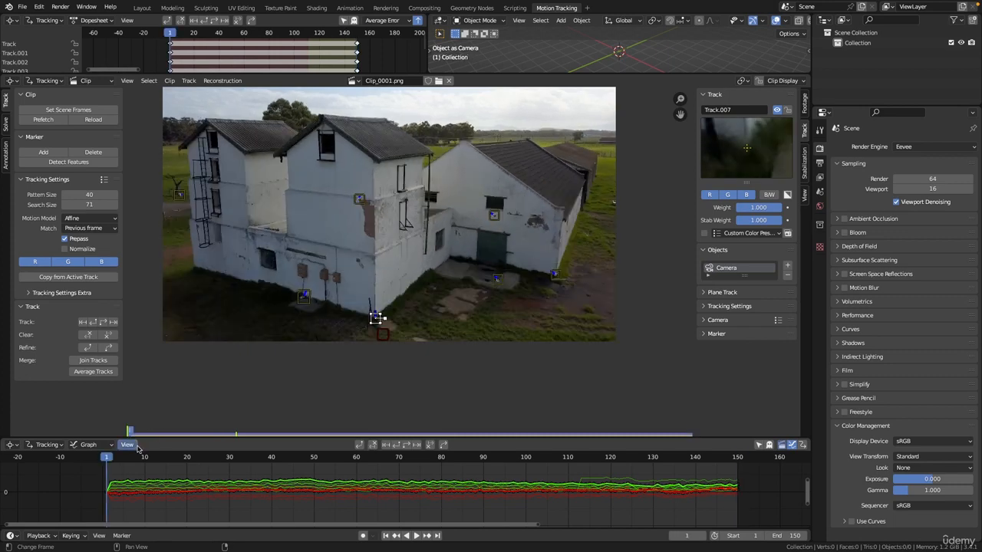
{"action": "key", "text": "space"}
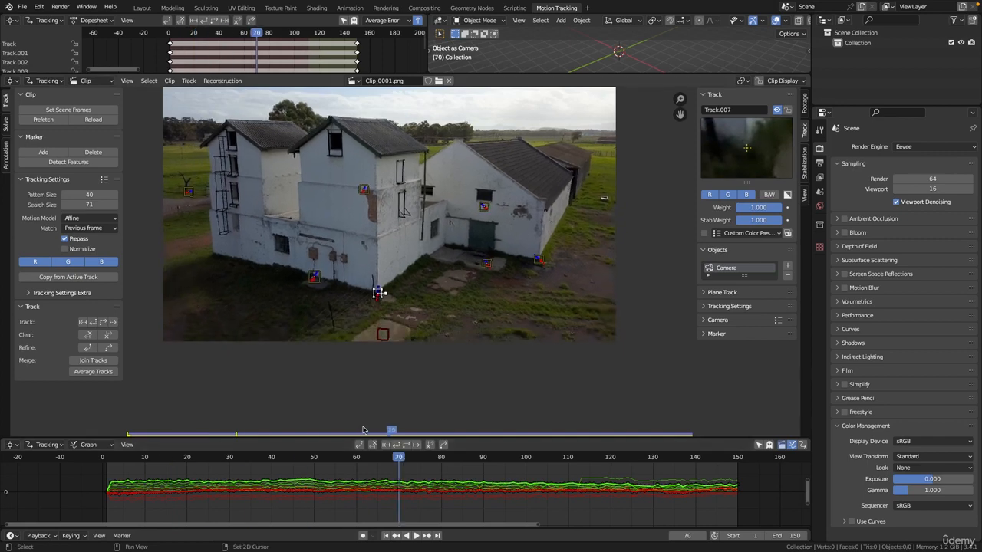
Examine the distant fence, trees and outbuildings at frame 150 for a background feature suitable for tracking.
{"action": "middle_click_drag", "start_coordinate": [536, 167], "coordinate": [364, 223]}
{"action": "scroll", "coordinate": [364, 224], "scroll_direction": "up", "scroll_amount": 7}
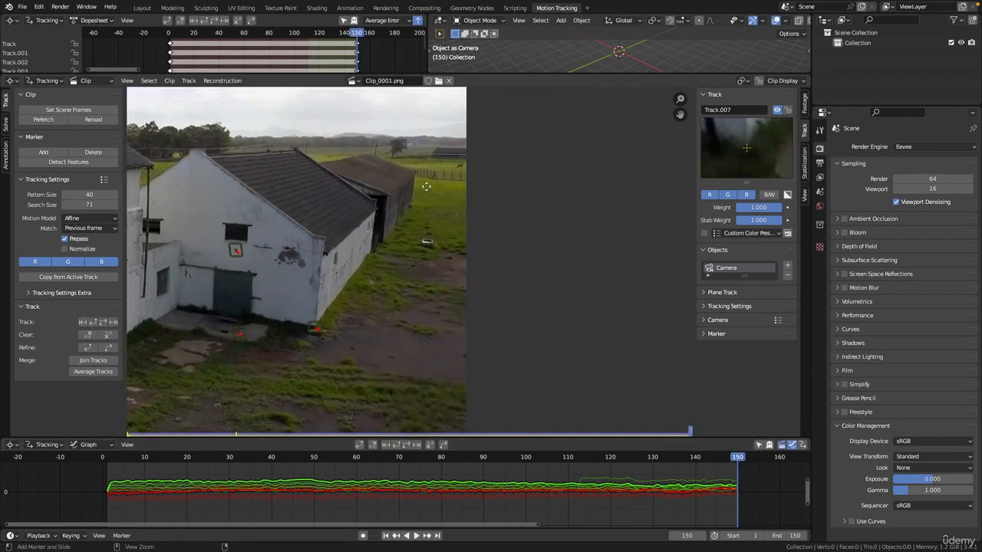
{"action": "middle_click_drag", "start_coordinate": [445, 157], "coordinate": [437, 235]}
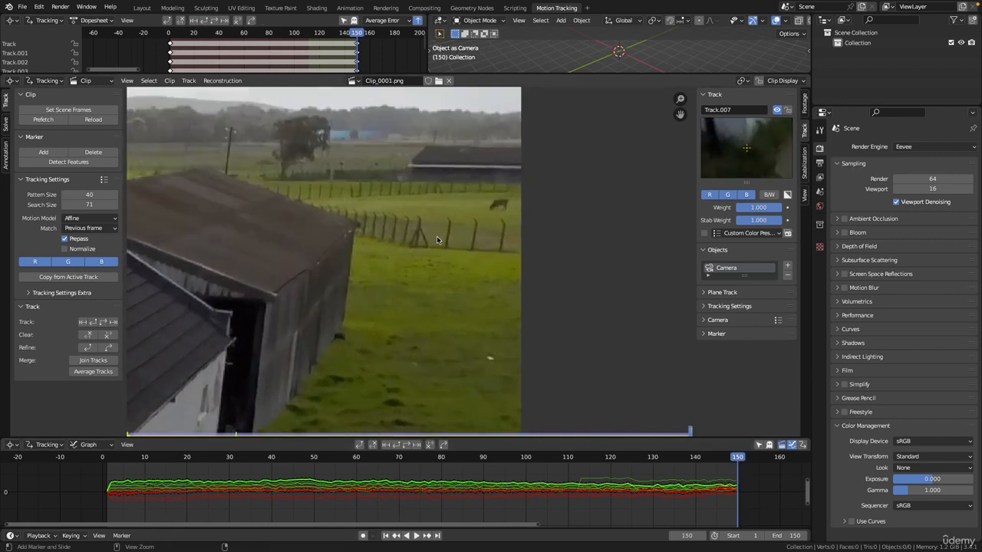
{"action": "scroll", "coordinate": [451, 215], "scroll_direction": "up", "scroll_amount": 5}
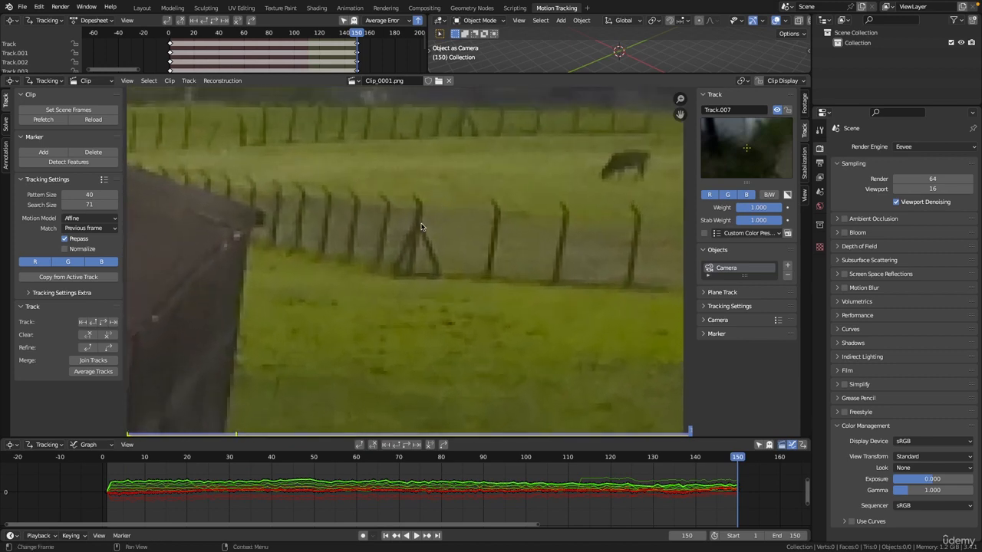
{"action": "scroll", "coordinate": [406, 244], "scroll_direction": "down", "scroll_amount": 2}
{"action": "scroll", "coordinate": [405, 244], "scroll_direction": "down", "scroll_amount": 2}
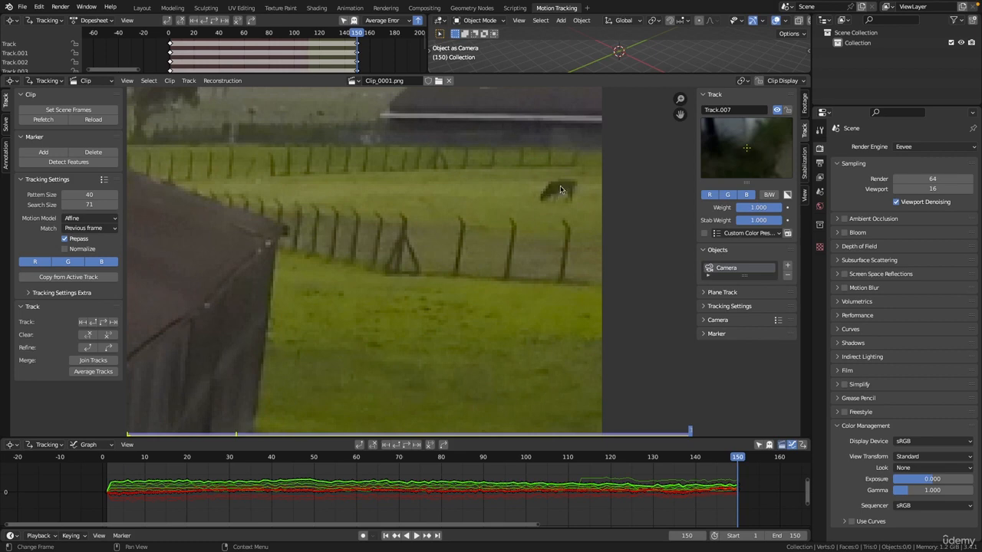
{"action": "scroll", "coordinate": [432, 233], "scroll_direction": "down", "scroll_amount": 1}
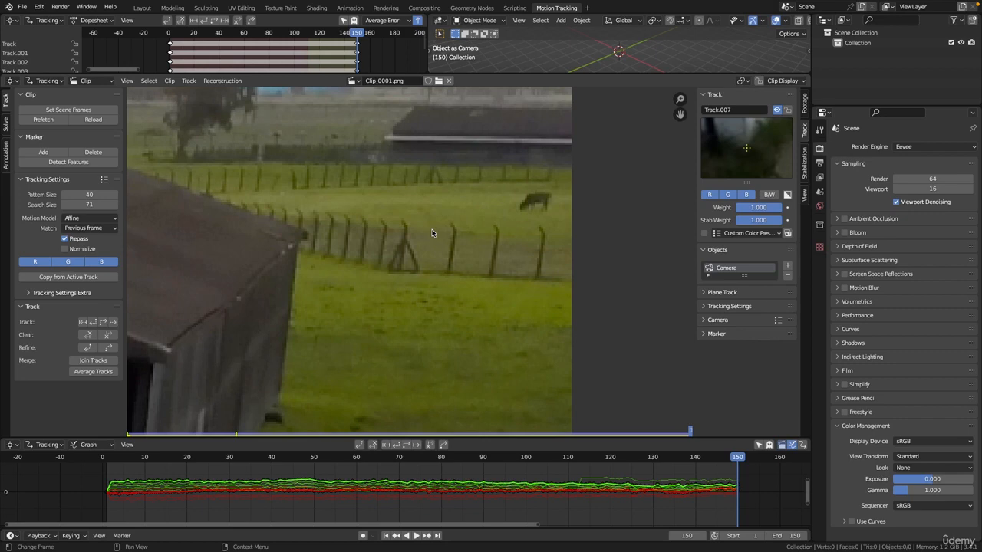
{"action": "middle_click_drag", "start_coordinate": [432, 232], "coordinate": [429, 272], "text": "ctrl"}
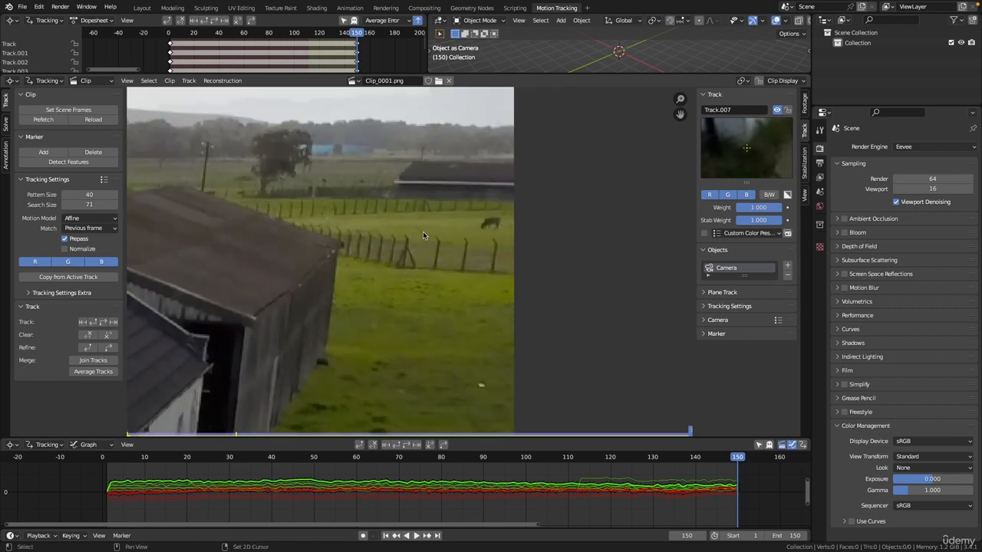
{"action": "middle_click_drag", "start_coordinate": [423, 231], "coordinate": [537, 292]}
{"action": "middle_click_drag", "start_coordinate": [453, 195], "coordinate": [454, 115], "text": "ctrl"}
{"action": "middle_click_drag", "start_coordinate": [484, 217], "coordinate": [516, 244]}
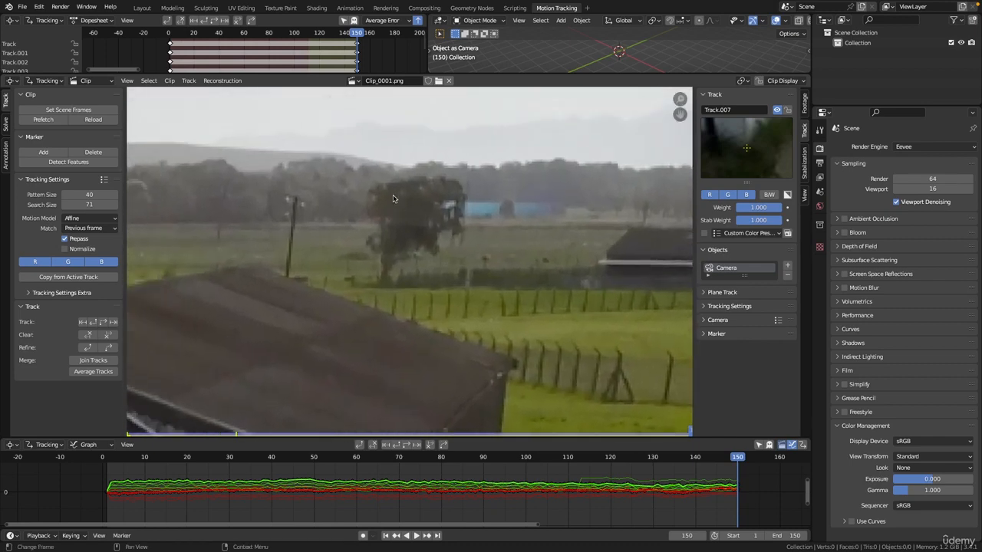
{"action": "middle_click_drag", "start_coordinate": [407, 237], "coordinate": [365, 261], "text": "ctrl"}
{"action": "middle_click_drag", "start_coordinate": [393, 253], "coordinate": [461, 274]}
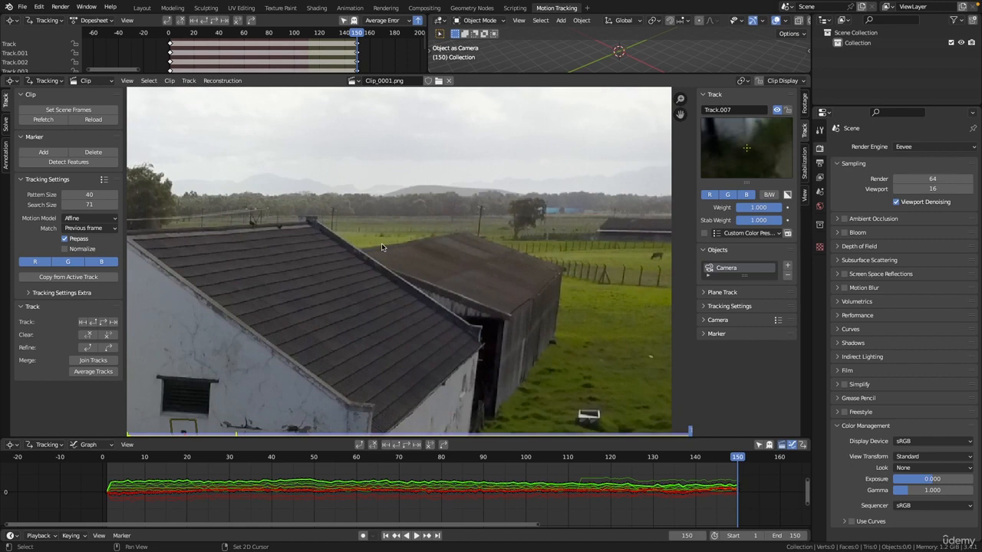
{"action": "middle_click_drag", "start_coordinate": [323, 263], "coordinate": [477, 232]}
{"action": "middle_click_drag", "start_coordinate": [667, 254], "coordinate": [426, 254]}
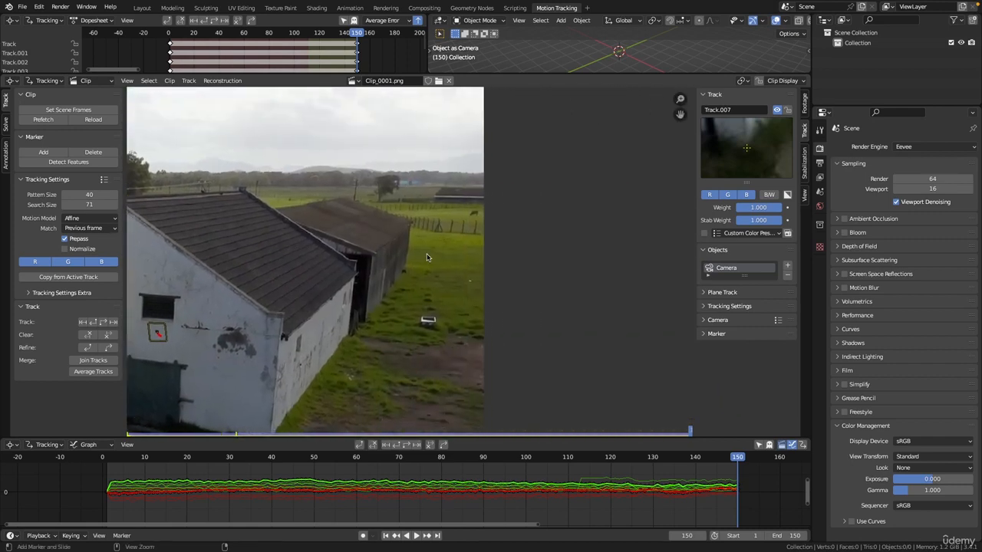
Add a marker at frame 150 at the base of the braced fence post in the distant field.
{"action": "left_click_drag", "start_coordinate": [427, 254], "coordinate": [434, 209], "text": "ctrl"}
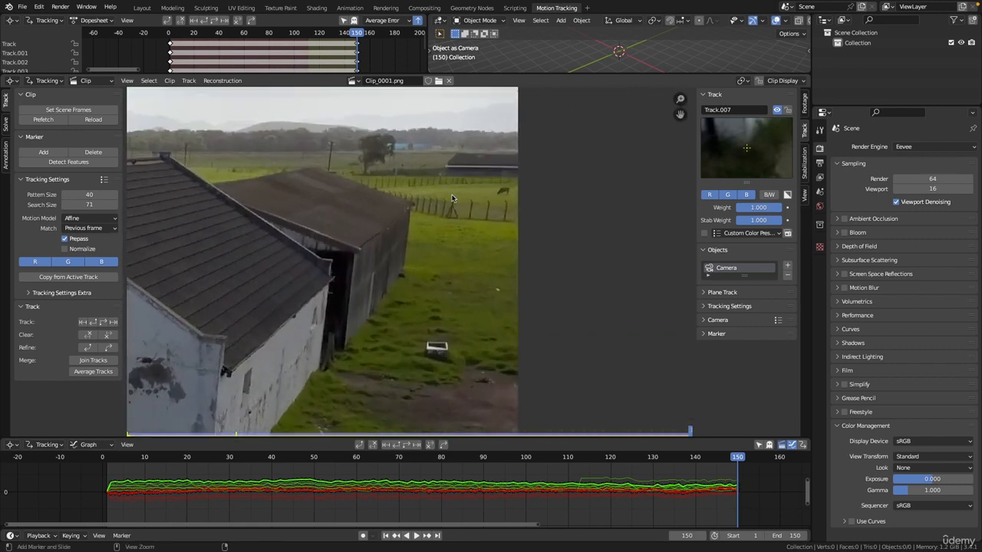
{"action": "middle_click_drag", "start_coordinate": [434, 208], "coordinate": [441, 173], "text": "ctrl"}
{"action": "middle_click_drag", "start_coordinate": [441, 173], "coordinate": [358, 246]}
{"action": "middle_click_drag", "start_coordinate": [399, 245], "coordinate": [430, 172], "text": "ctrl"}
{"action": "middle_click_drag", "start_coordinate": [403, 265], "coordinate": [487, 161], "text": "ctrl"}
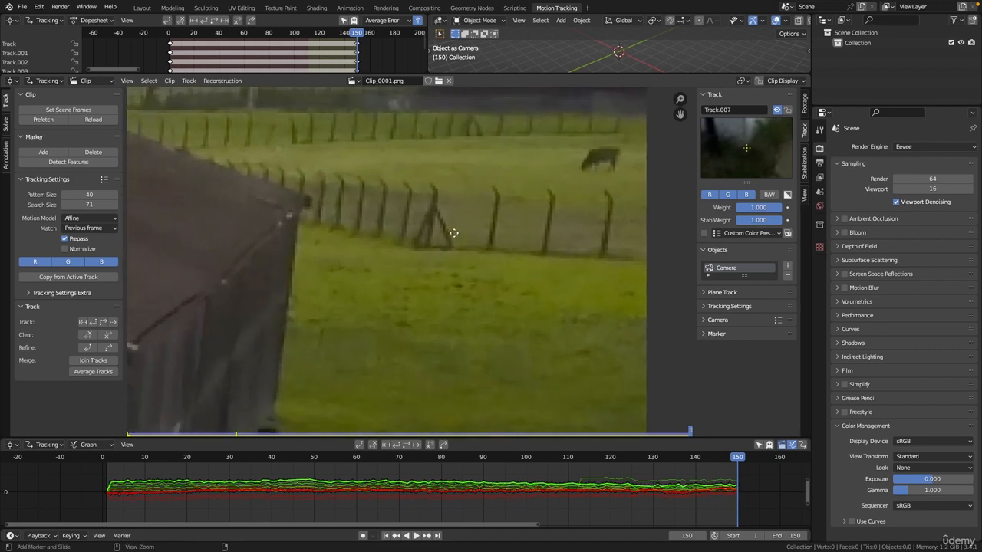
{"action": "middle_click_drag", "start_coordinate": [453, 233], "coordinate": [409, 252], "text": "ctrl"}
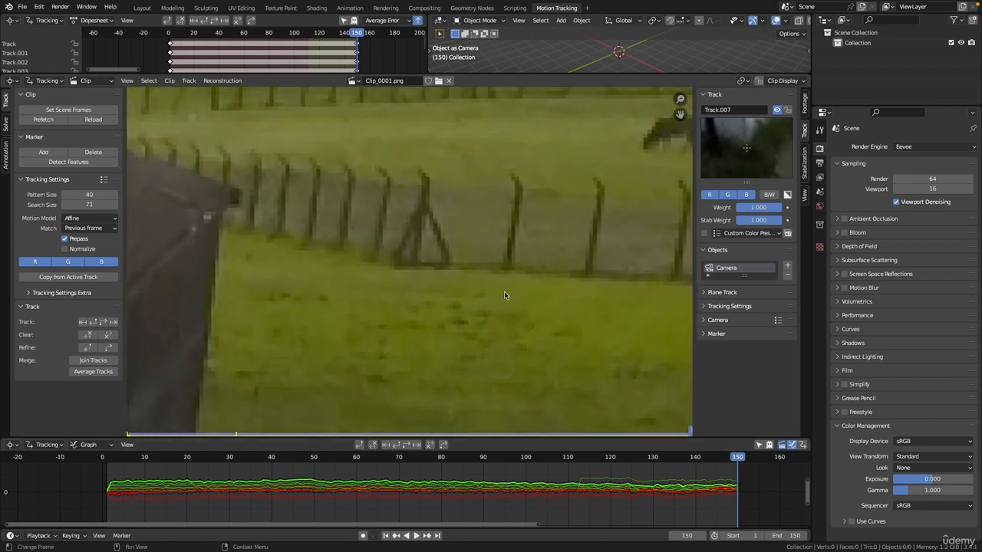
{"action": "middle_click_drag", "start_coordinate": [504, 218], "coordinate": [504, 194], "text": "ctrl"}
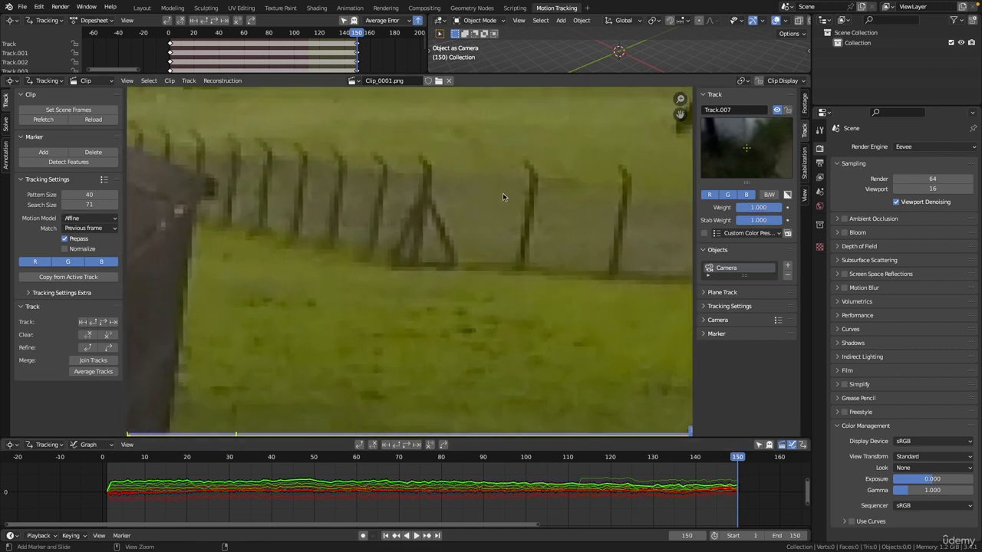
{"action": "middle_click_drag", "start_coordinate": [481, 253], "coordinate": [461, 270], "text": "ctrl"}
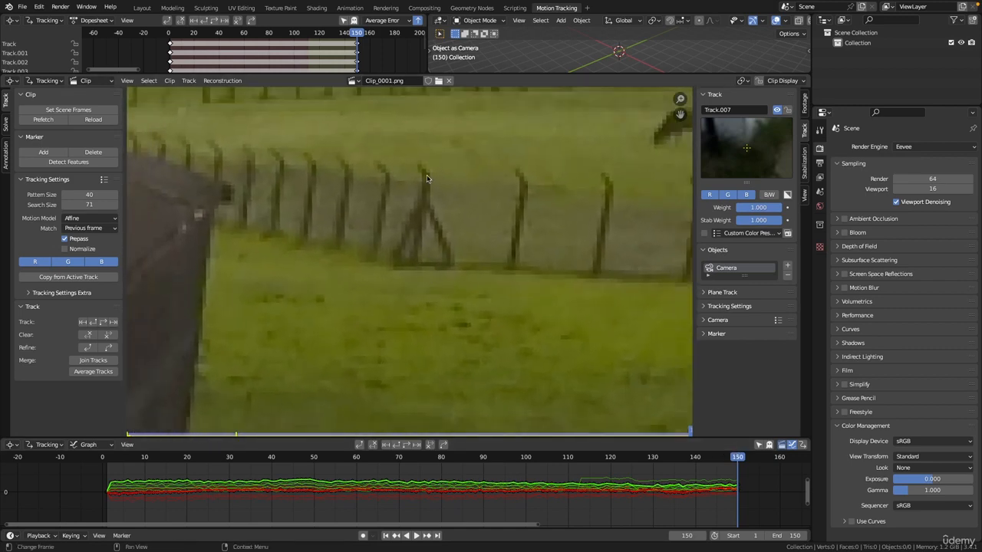
{"action": "left_click", "coordinate": [415, 264], "text": "ctrl"}
Track the fence-post marker backward to frame 1, scrub through to check it, return to frame 150, and save the project file.
{"action": "scroll", "coordinate": [460, 268], "scroll_direction": "down", "scroll_amount": 5}
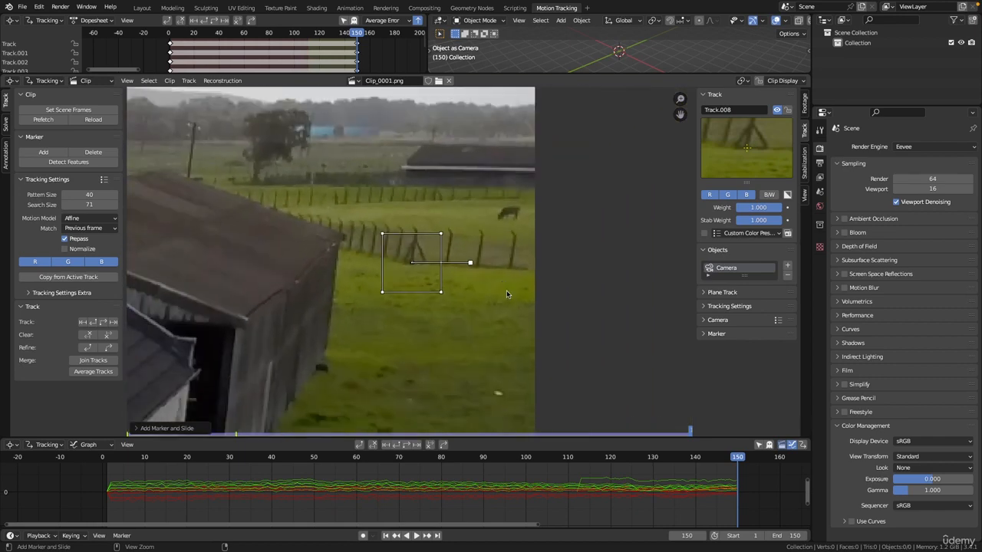
{"action": "middle_click_drag", "start_coordinate": [491, 267], "coordinate": [526, 248]}
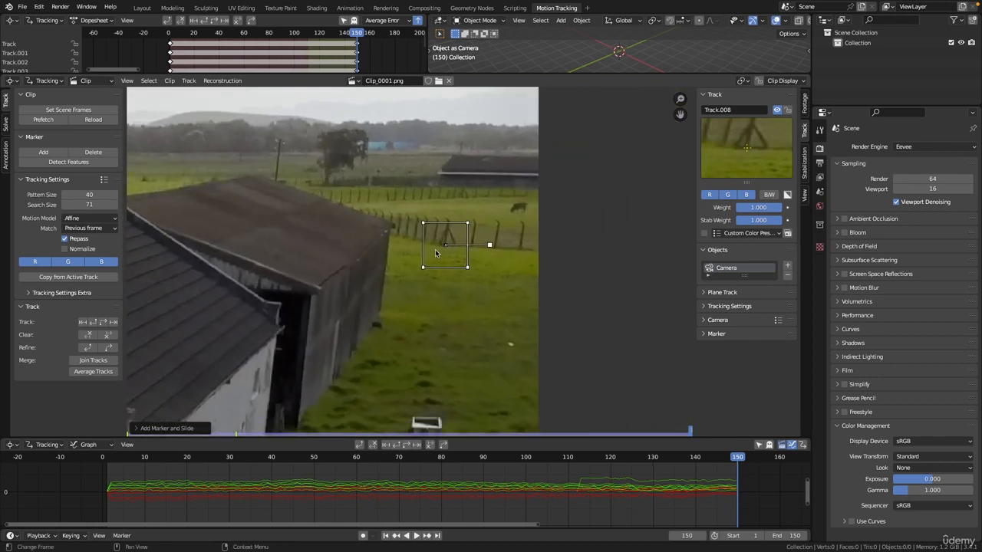
{"action": "scroll", "coordinate": [471, 276], "scroll_direction": "down", "scroll_amount": 2}
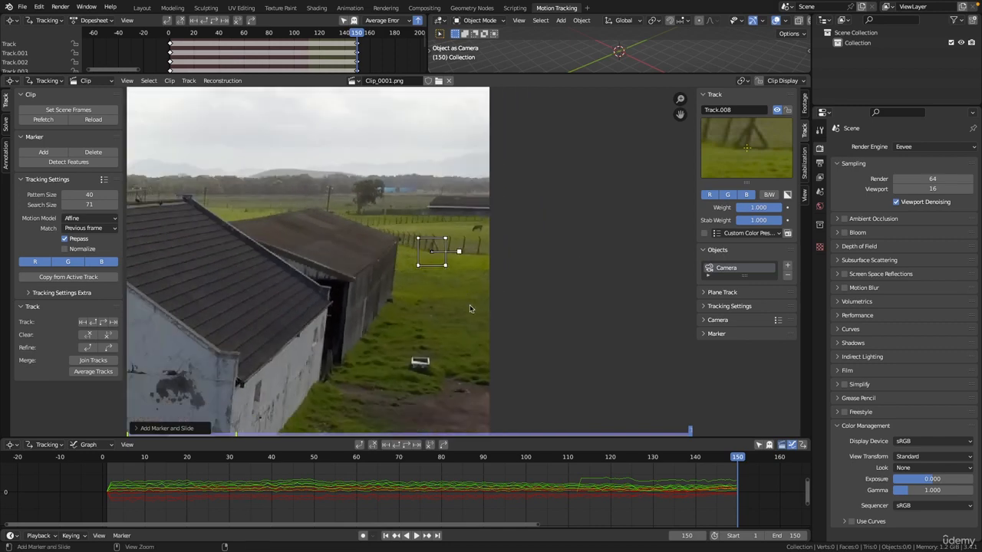
{"action": "middle_click_drag", "start_coordinate": [469, 305], "coordinate": [548, 239]}
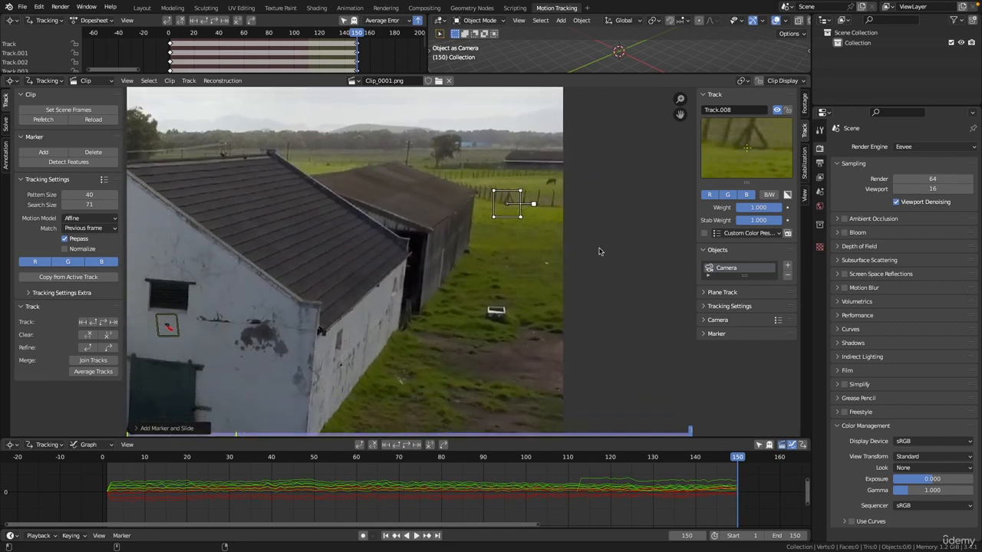
{"action": "key", "text": "shift+Left"}
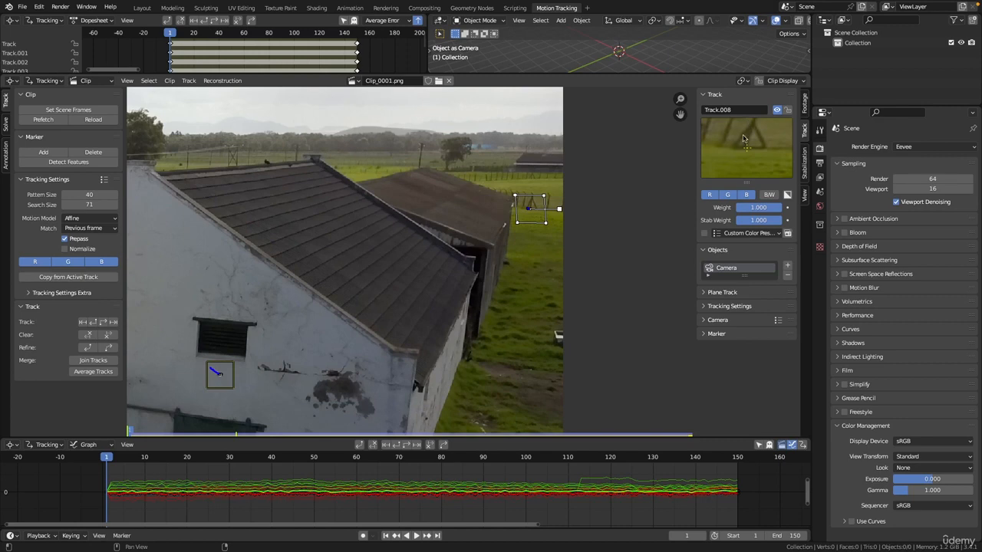
{"action": "mouse_move", "coordinate": [108, 457]}
{"action": "left_mouse_down"}
{"action": "mouse_move", "coordinate": [690, 433]}
{"action": "mouse_move", "coordinate": [180, 433]}
{"action": "mouse_move", "coordinate": [675, 433]}
{"action": "mouse_move", "coordinate": [234, 434]}
{"action": "mouse_move", "coordinate": [501, 434]}
{"action": "left_mouse_up"}
{"action": "key", "text": "shift+Right"}
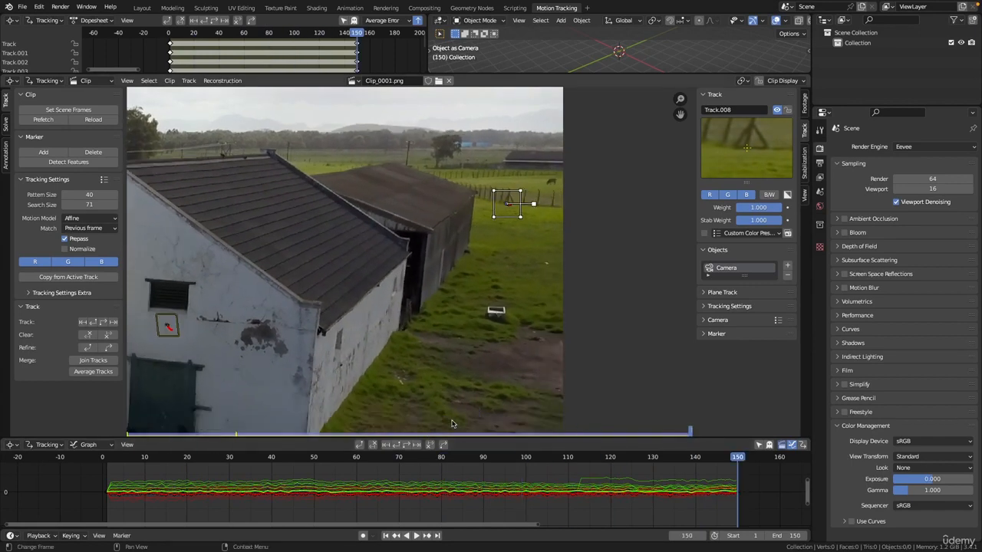
{"action": "key", "text": "ctrl+s"}
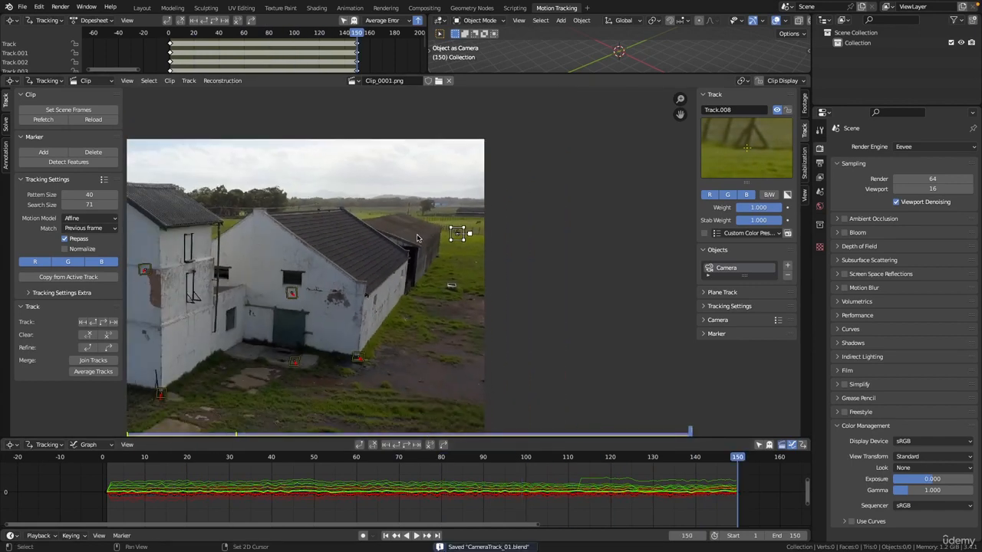
Examine the tall building's roof corner and the gable behind it, scrubbing between frames 150 and 80 to judge them as tracking features.
{"action": "scroll", "coordinate": [433, 222], "scroll_direction": "up", "scroll_amount": 3}
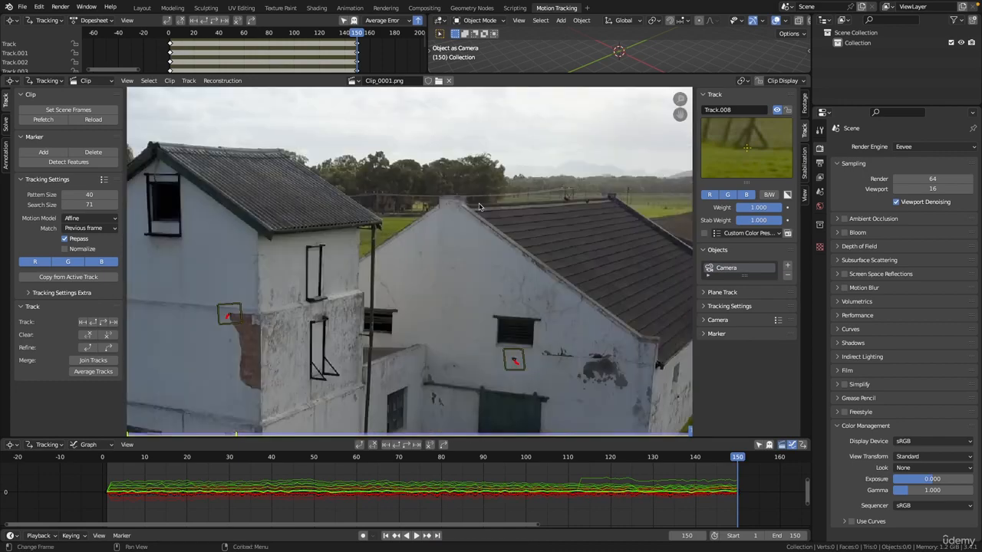
{"action": "middle_click_drag", "start_coordinate": [480, 208], "coordinate": [471, 170], "text": "ctrl"}
{"action": "mouse_move", "coordinate": [462, 222]}
{"action": "middle_mouse_down", "text": "ctrl"}
{"action": "mouse_move", "coordinate": [451, 171]}
{"action": "mouse_move", "coordinate": [504, 271]}
{"action": "mouse_move", "coordinate": [475, 177]}
{"action": "mouse_move", "coordinate": [478, 234]}
{"action": "mouse_move", "coordinate": [468, 260]}
{"action": "mouse_move", "coordinate": [464, 213]}
{"action": "middle_mouse_up", "text": "ctrl"}
{"action": "mouse_move", "coordinate": [463, 223]}
{"action": "middle_mouse_down", "text": "ctrl"}
{"action": "mouse_move", "coordinate": [461, 212]}
{"action": "mouse_move", "coordinate": [464, 227]}
{"action": "middle_mouse_up", "text": "ctrl"}
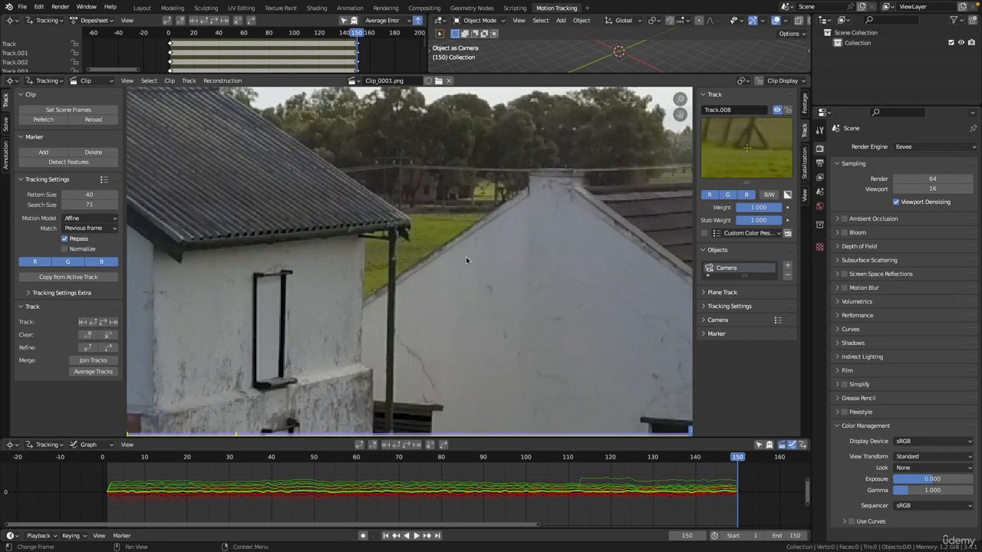
{"action": "left_click_drag", "start_coordinate": [737, 464], "coordinate": [631, 465]}
{"action": "key", "text": "shift+Right"}
{"action": "middle_click_drag", "start_coordinate": [475, 209], "coordinate": [469, 178], "text": "ctrl"}
{"action": "middle_click_drag", "start_coordinate": [444, 233], "coordinate": [458, 177]}
{"action": "middle_click_drag", "start_coordinate": [342, 281], "coordinate": [368, 246]}
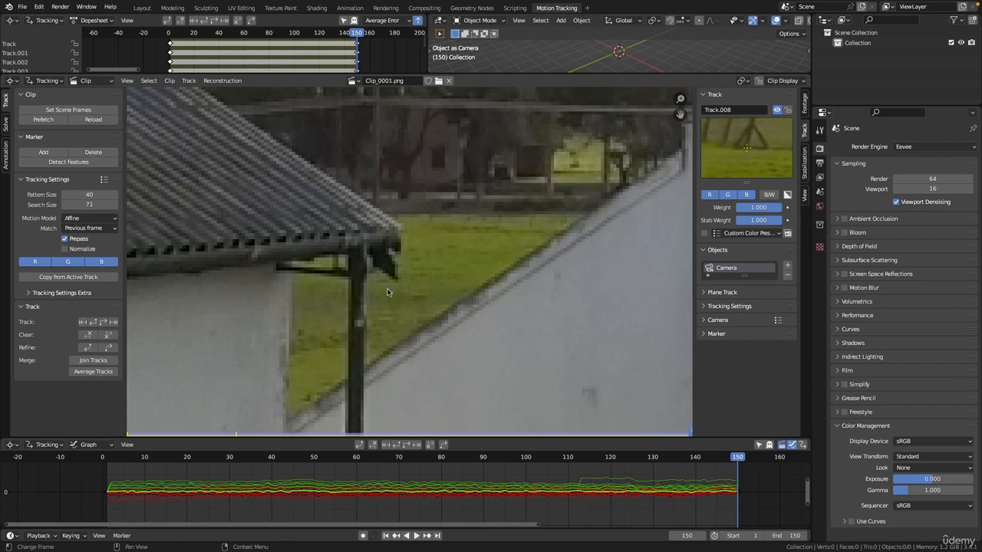
{"action": "middle_click_drag", "start_coordinate": [387, 293], "coordinate": [557, 326], "text": "ctrl"}
{"action": "left_click", "coordinate": [733, 459]}
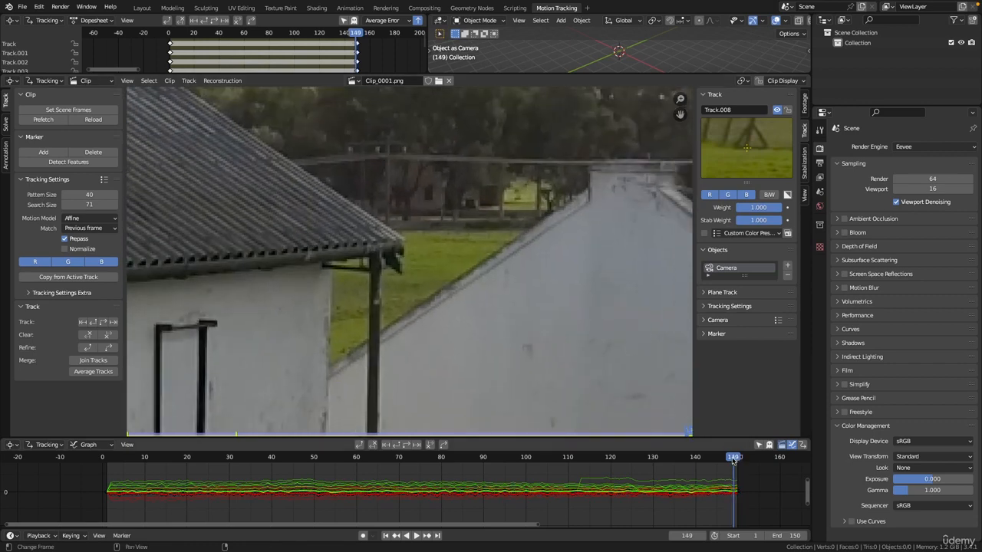
{"action": "left_click_drag", "start_coordinate": [733, 459], "coordinate": [441, 459]}
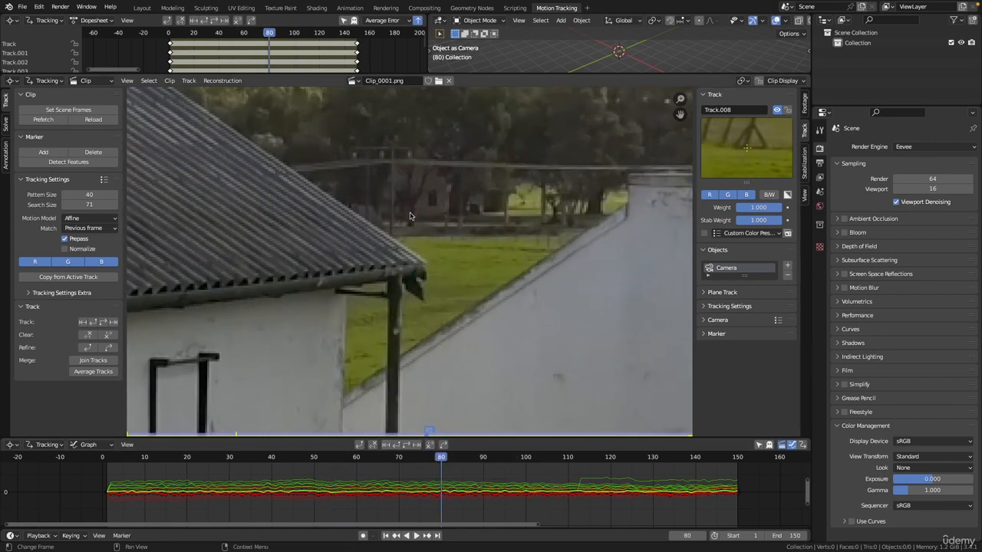
{"action": "mouse_move", "coordinate": [437, 457]}
{"action": "left_mouse_down"}
{"action": "mouse_move", "coordinate": [219, 459]}
{"action": "mouse_move", "coordinate": [581, 458]}
{"action": "mouse_move", "coordinate": [339, 464]}
{"action": "mouse_move", "coordinate": [445, 460]}
{"action": "left_mouse_up"}
{"action": "left_click", "coordinate": [418, 447]}
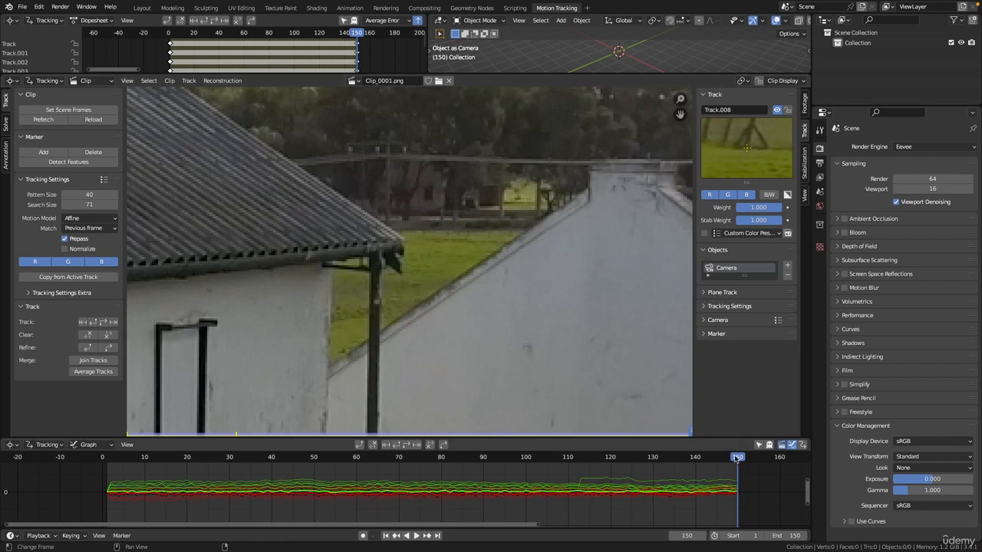
{"action": "mouse_move", "coordinate": [737, 458]}
{"action": "left_mouse_down"}
{"action": "mouse_move", "coordinate": [600, 462]}
{"action": "mouse_move", "coordinate": [738, 459]}
{"action": "left_mouse_up"}
Add a marker at frame 150 on the tip of the tall building's roof corner above the drainpipe and inspect its placement.
{"action": "middle_click_drag", "start_coordinate": [429, 237], "coordinate": [462, 132], "text": "ctrl"}
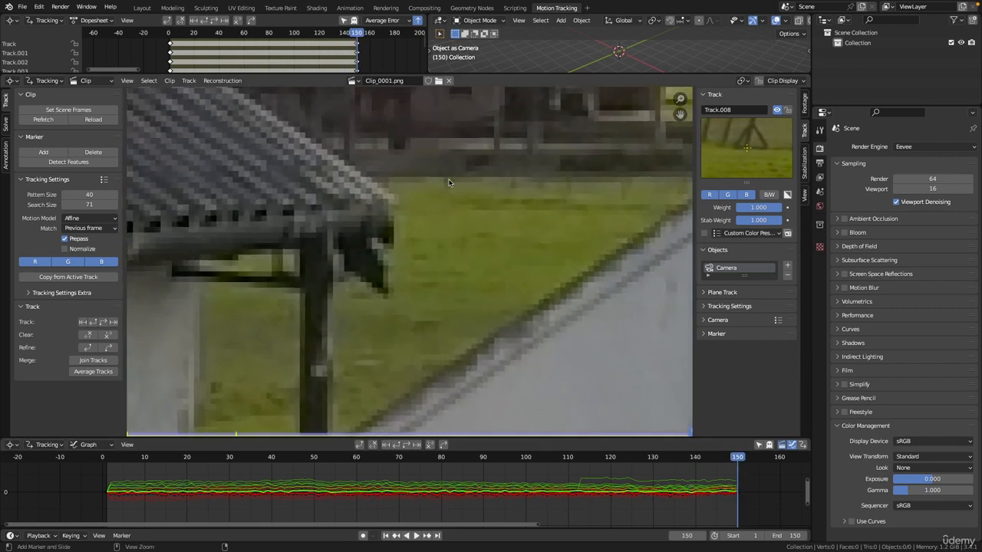
{"action": "middle_click_drag", "start_coordinate": [449, 185], "coordinate": [468, 238]}
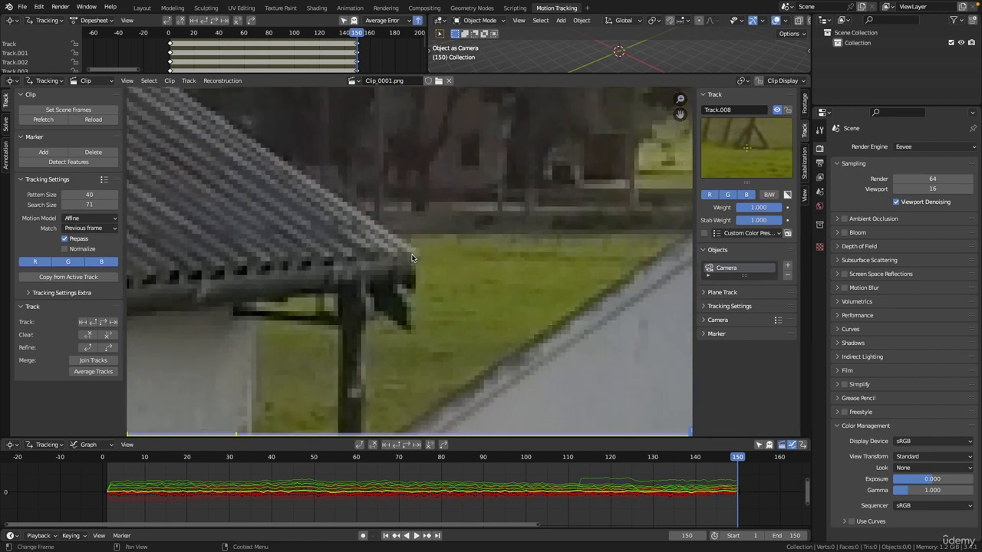
{"action": "left_click", "coordinate": [411, 257], "text": "ctrl"}
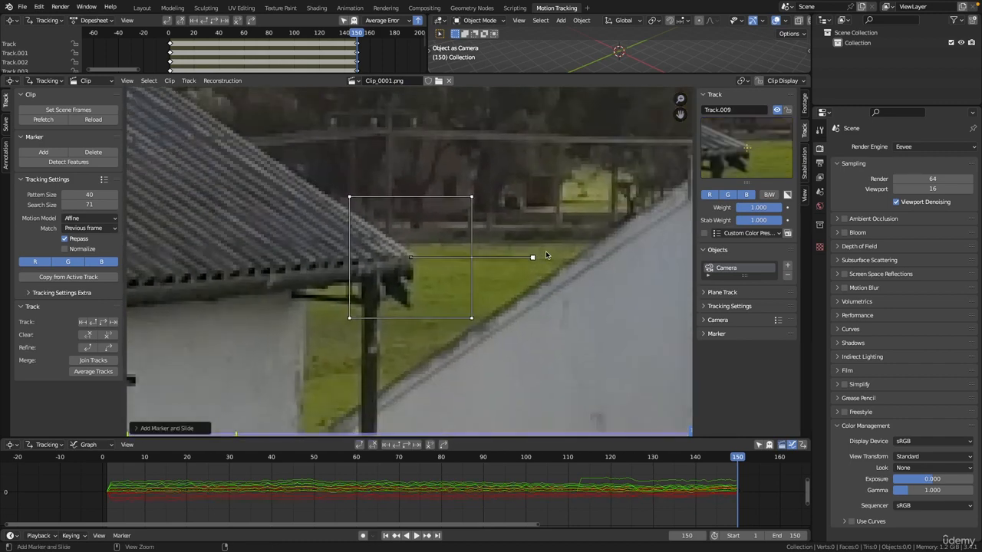
{"action": "middle_click_drag", "start_coordinate": [534, 242], "coordinate": [549, 214]}
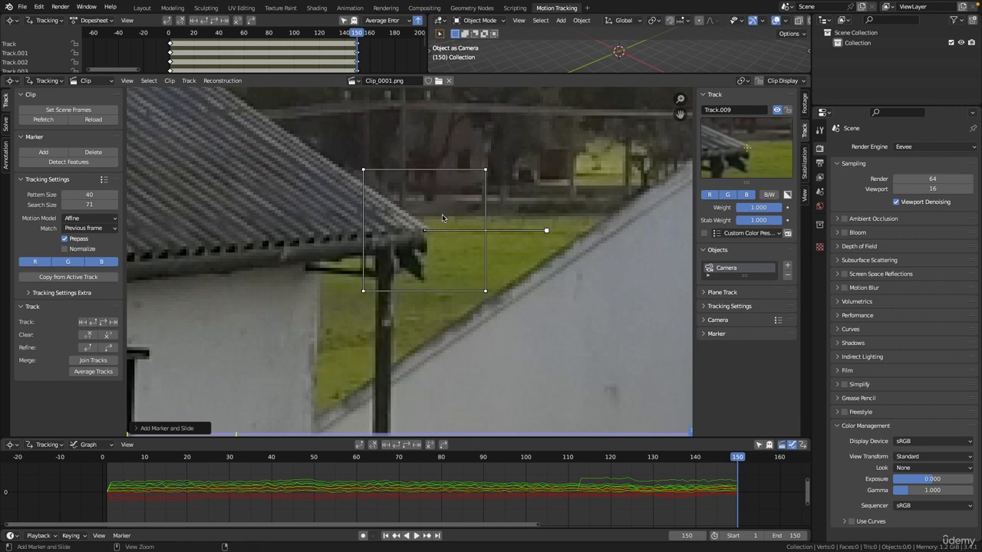
{"action": "scroll", "coordinate": [442, 217], "scroll_direction": "down", "scroll_amount": 2}
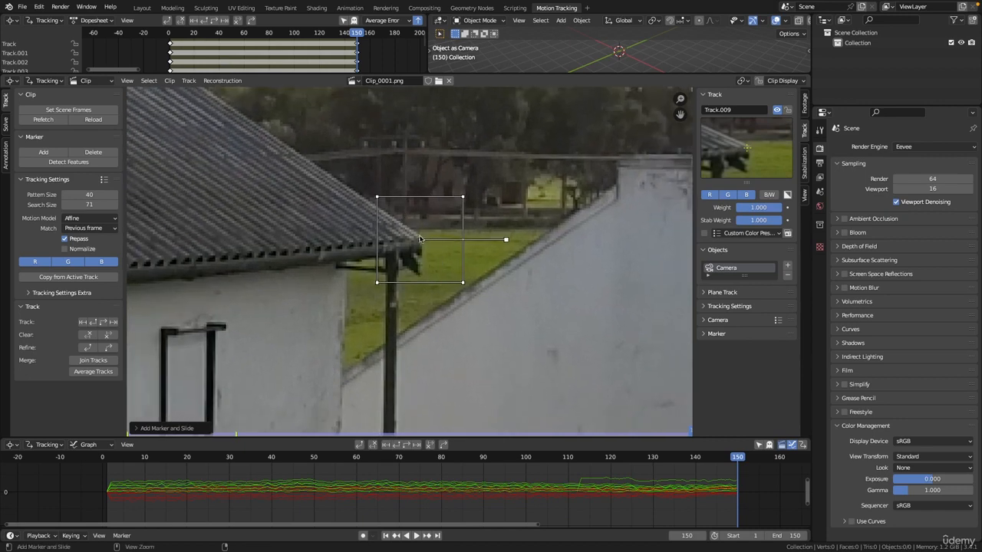
{"action": "scroll", "coordinate": [423, 215], "scroll_direction": "up", "scroll_amount": 3}
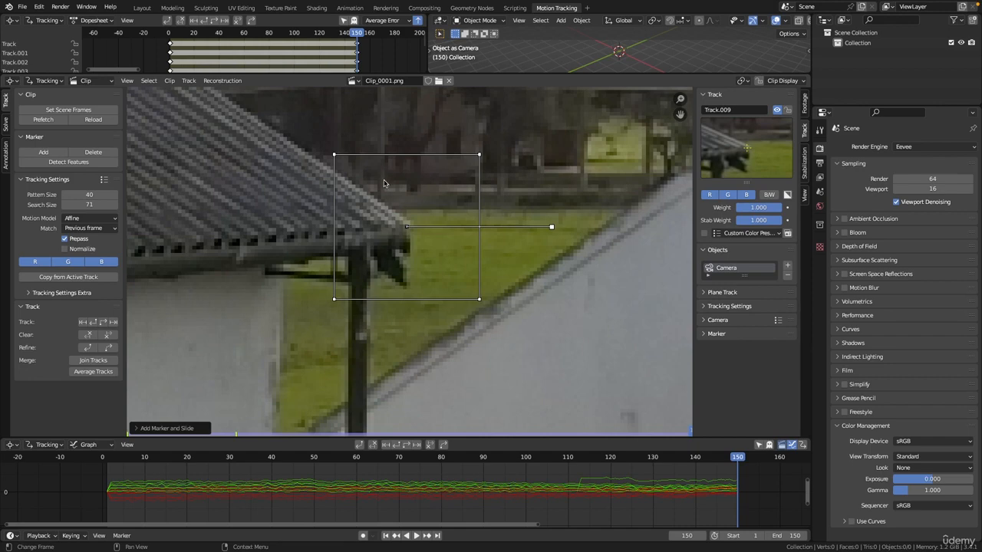
{"action": "scroll", "coordinate": [430, 256], "scroll_direction": "down", "scroll_amount": 5}
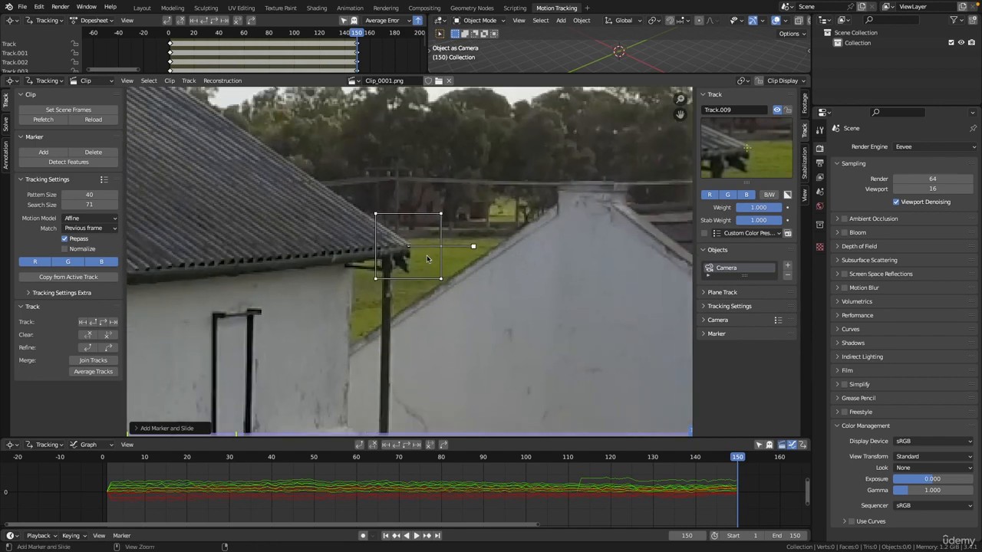
{"action": "scroll", "coordinate": [470, 290], "scroll_direction": "down", "scroll_amount": 1}
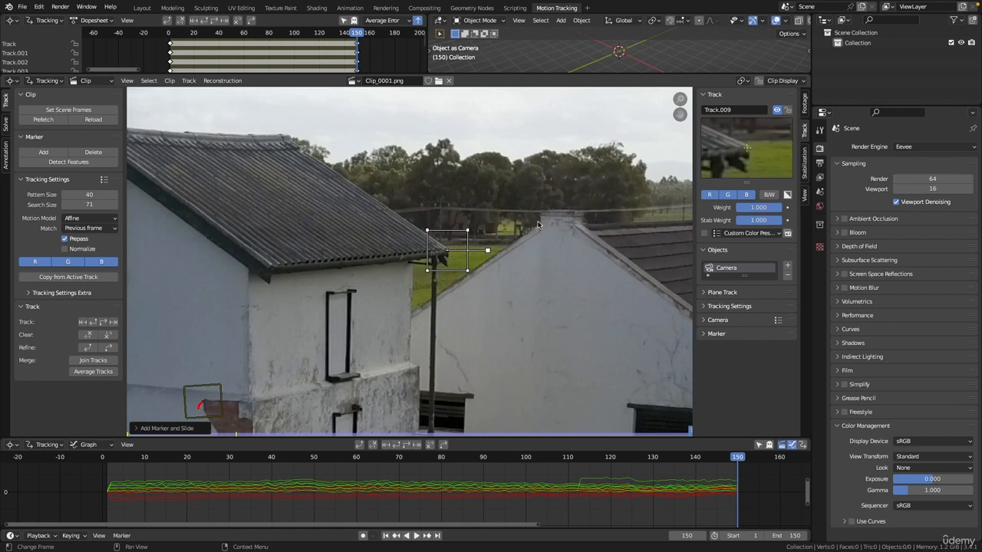
Try tracking the roof-corner marker backward from frame 150, scrub the result, and inspect it back at frame 150.
{"action": "key", "text": "ctrl+shift+t"}
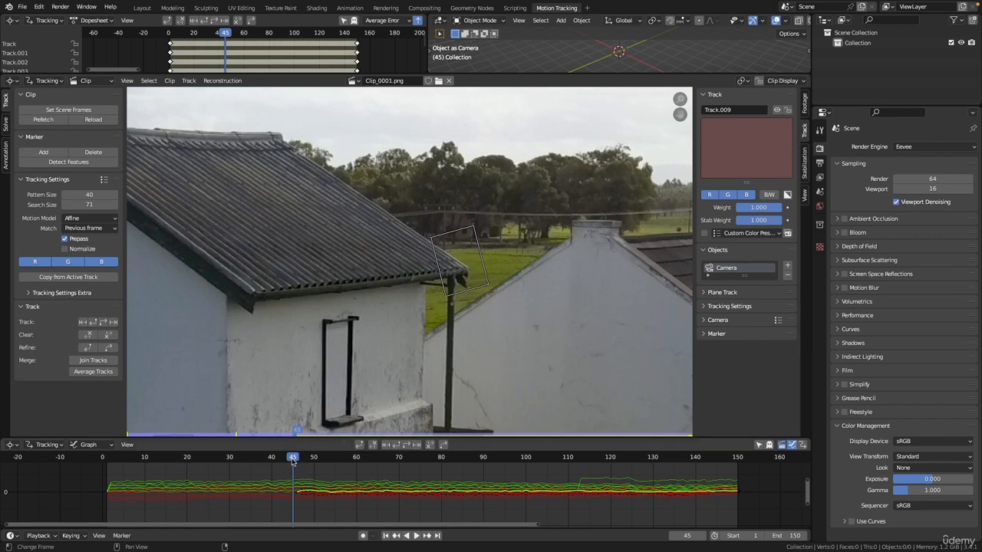
{"action": "mouse_move", "coordinate": [293, 458]}
{"action": "left_mouse_down"}
{"action": "mouse_move", "coordinate": [633, 450]}
{"action": "mouse_move", "coordinate": [361, 458]}
{"action": "mouse_move", "coordinate": [644, 458]}
{"action": "mouse_move", "coordinate": [366, 458]}
{"action": "mouse_move", "coordinate": [668, 470]}
{"action": "mouse_move", "coordinate": [401, 458]}
{"action": "mouse_move", "coordinate": [636, 458]}
{"action": "mouse_move", "coordinate": [361, 458]}
{"action": "mouse_move", "coordinate": [581, 458]}
{"action": "mouse_move", "coordinate": [374, 463]}
{"action": "left_mouse_up"}
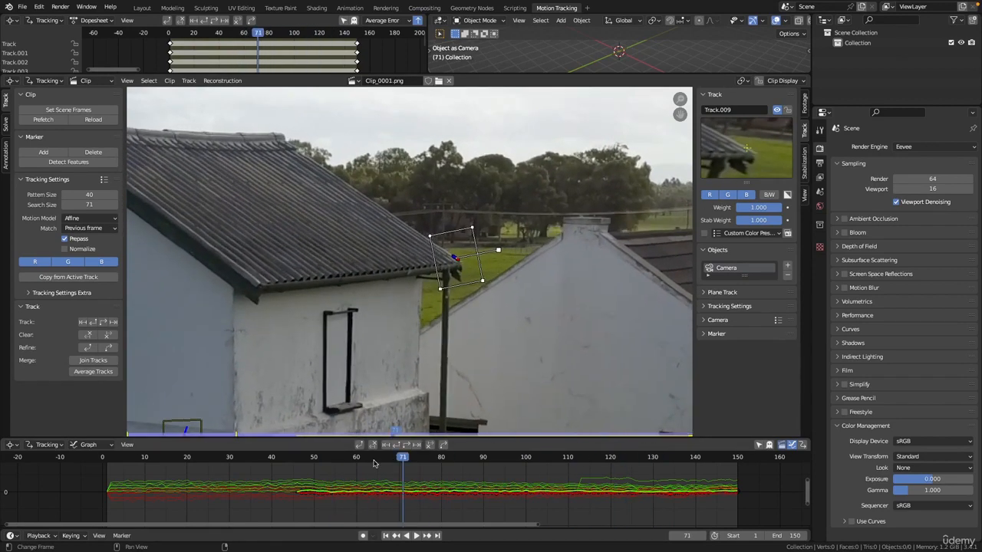
{"action": "key", "text": "shift+Right"}
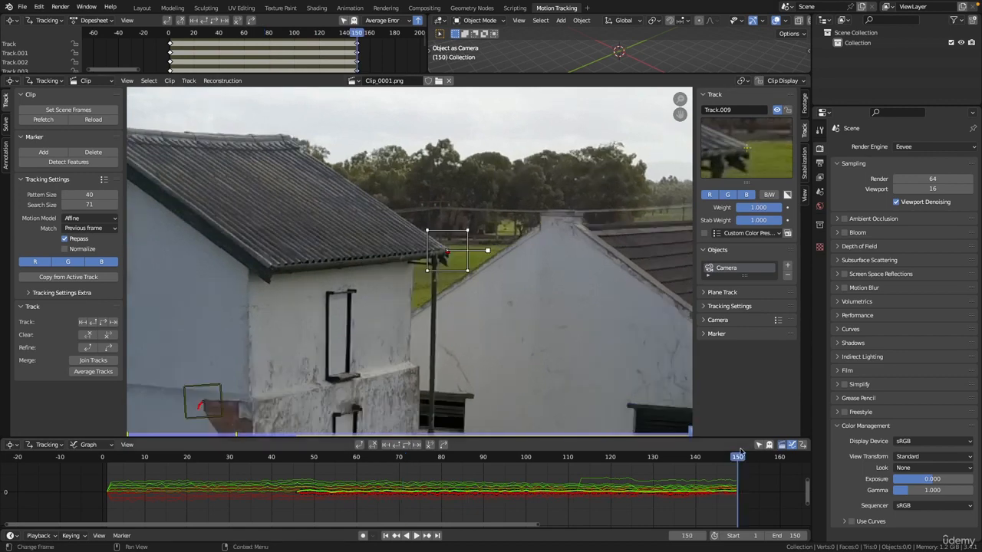
{"action": "scroll", "coordinate": [440, 223], "scroll_direction": "up", "scroll_amount": 3}
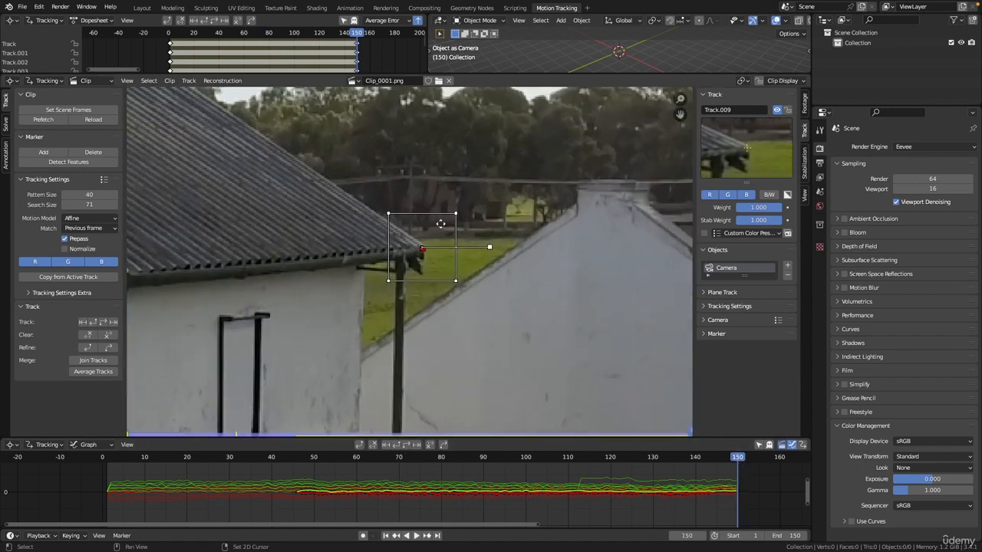
{"action": "middle_click_drag", "start_coordinate": [441, 223], "coordinate": [343, 218], "text": "shift"}
{"action": "mouse_move", "coordinate": [343, 217]}
{"action": "middle_mouse_down", "text": "ctrl"}
{"action": "mouse_move", "coordinate": [350, 188]}
{"action": "mouse_move", "coordinate": [412, 195]}
{"action": "middle_mouse_up", "text": "ctrl"}
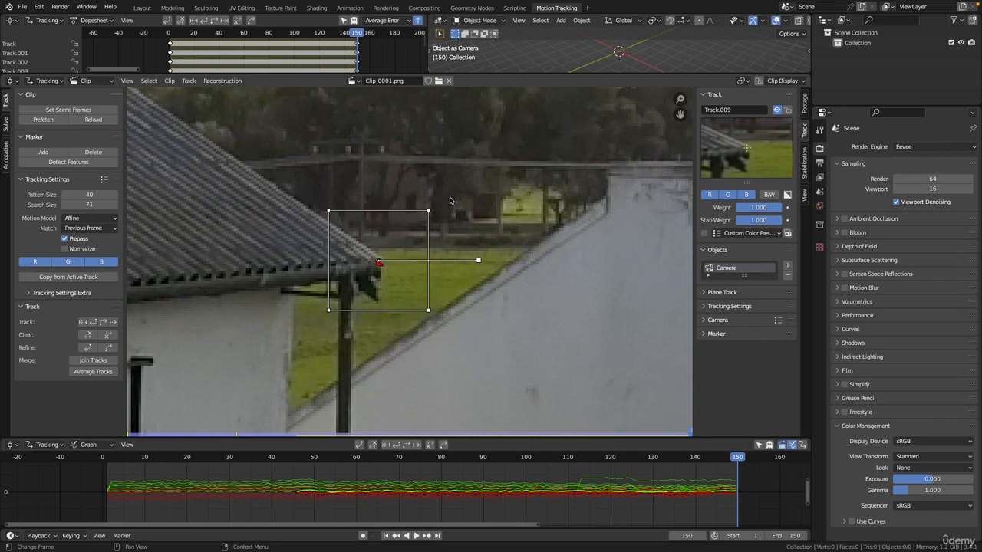
Delete the roof-corner track and add a new marker at frame 150 on the tip of the tall building's roof corner.
{"action": "key", "text": "x"}
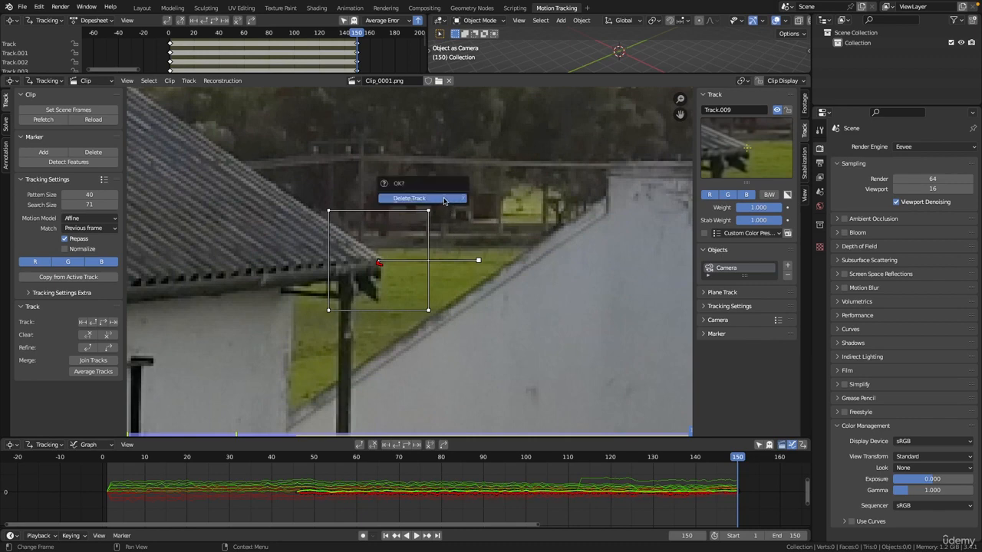
{"action": "left_click", "coordinate": [443, 198]}
{"action": "middle_click_drag", "start_coordinate": [443, 200], "coordinate": [498, 160], "text": "ctrl"}
{"action": "middle_click_drag", "start_coordinate": [490, 213], "coordinate": [464, 270]}
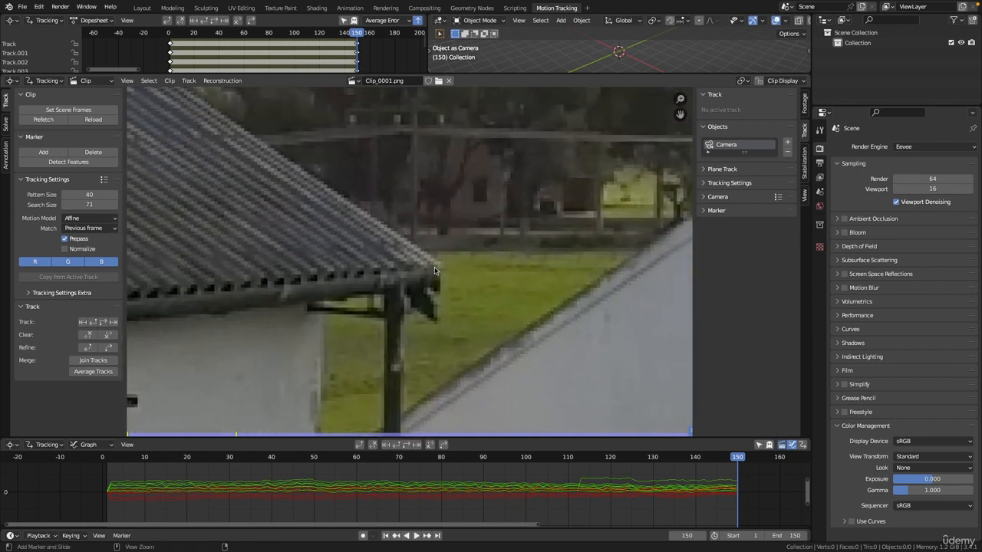
{"action": "left_click", "coordinate": [434, 270], "text": "ctrl"}
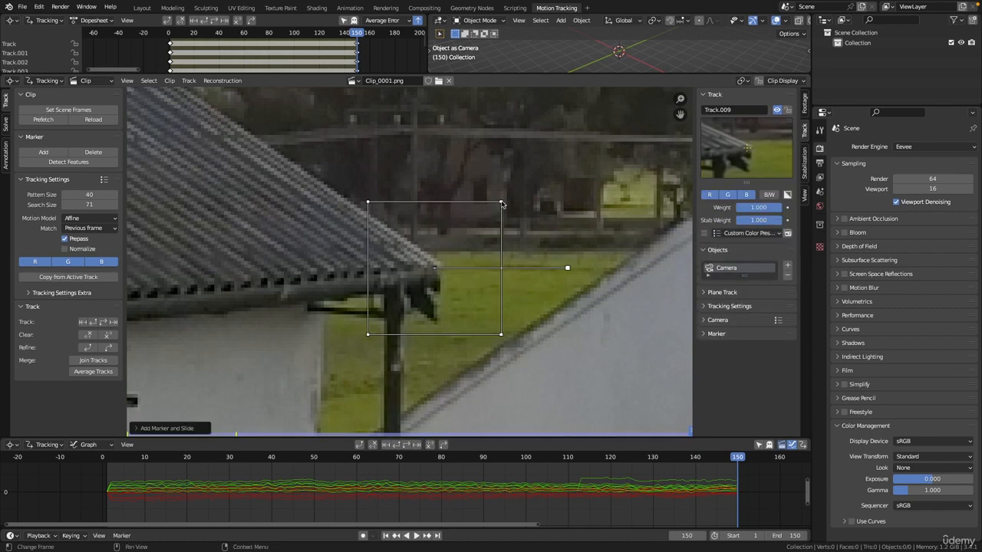
Reshape the marker's pattern area into a quadrilateral that follows the sloping roof edge and the eave, leaving out most of the background.
{"action": "mouse_move", "coordinate": [501, 203]}
{"action": "left_mouse_down"}
{"action": "mouse_move", "coordinate": [461, 223]}
{"action": "mouse_move", "coordinate": [436, 259]}
{"action": "left_mouse_up"}
{"action": "left_click_drag", "start_coordinate": [500, 336], "coordinate": [437, 319]}
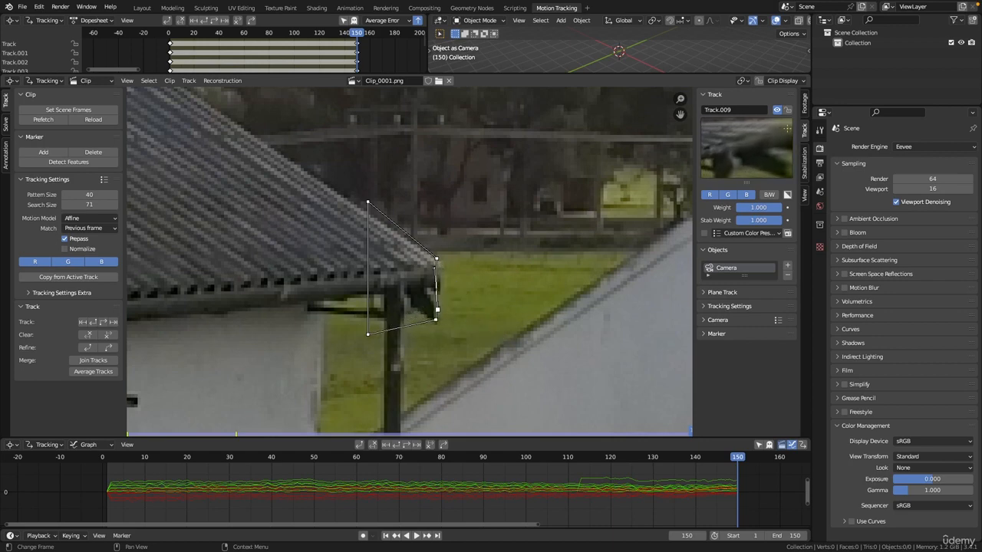
{"action": "left_click_drag", "start_coordinate": [368, 334], "coordinate": [314, 250]}
{"action": "left_click_drag", "start_coordinate": [371, 203], "coordinate": [363, 211]}
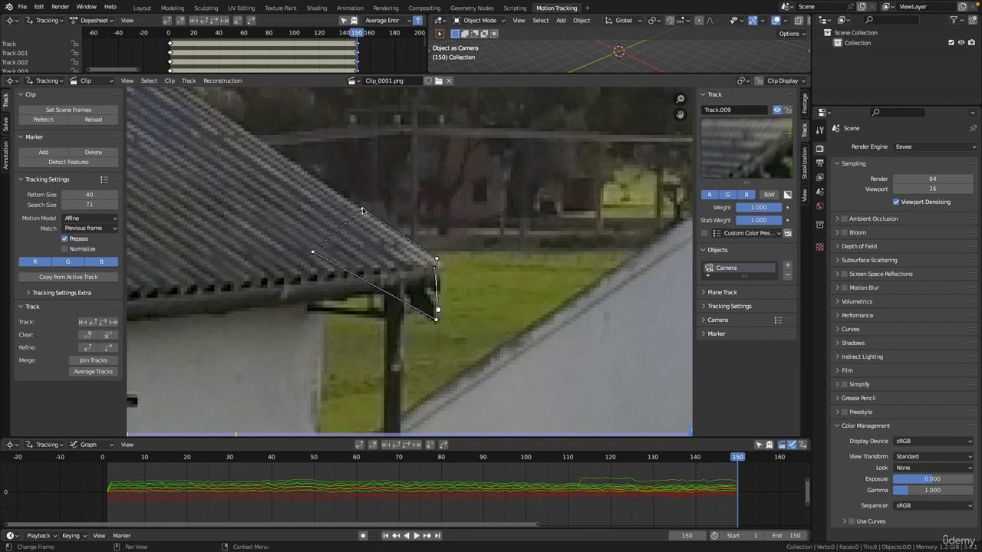
{"action": "mouse_move", "coordinate": [434, 315]}
{"action": "left_mouse_down"}
{"action": "mouse_move", "coordinate": [428, 304]}
{"action": "mouse_move", "coordinate": [443, 315]}
{"action": "left_mouse_up"}
{"action": "mouse_move", "coordinate": [435, 270]}
{"action": "left_mouse_down"}
{"action": "mouse_move", "coordinate": [402, 256]}
{"action": "mouse_move", "coordinate": [411, 247]}
{"action": "mouse_move", "coordinate": [441, 264]}
{"action": "left_mouse_up"}
{"action": "left_click_drag", "start_coordinate": [407, 311], "coordinate": [438, 323]}
{"action": "left_click_drag", "start_coordinate": [326, 194], "coordinate": [340, 197]}
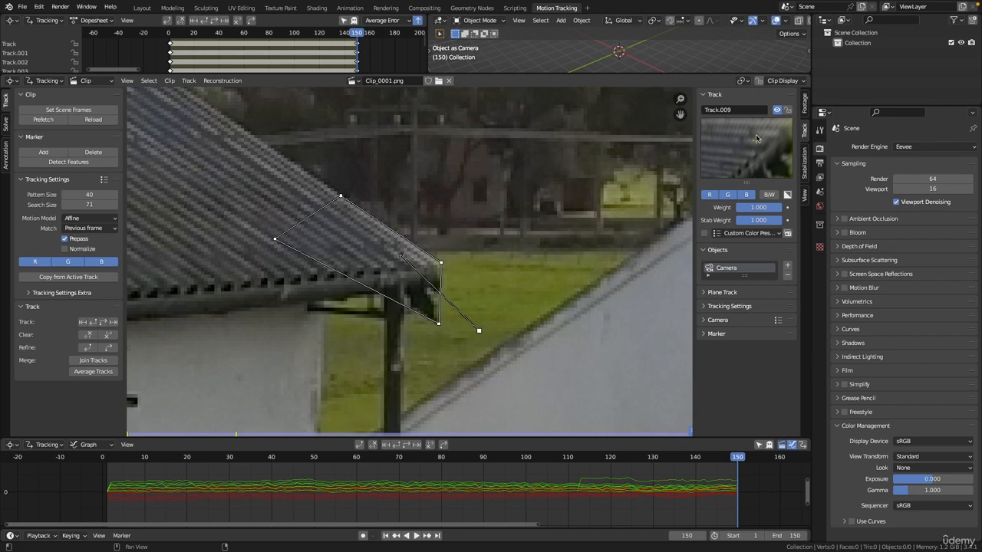
{"action": "left_click_drag", "start_coordinate": [275, 238], "coordinate": [338, 268]}
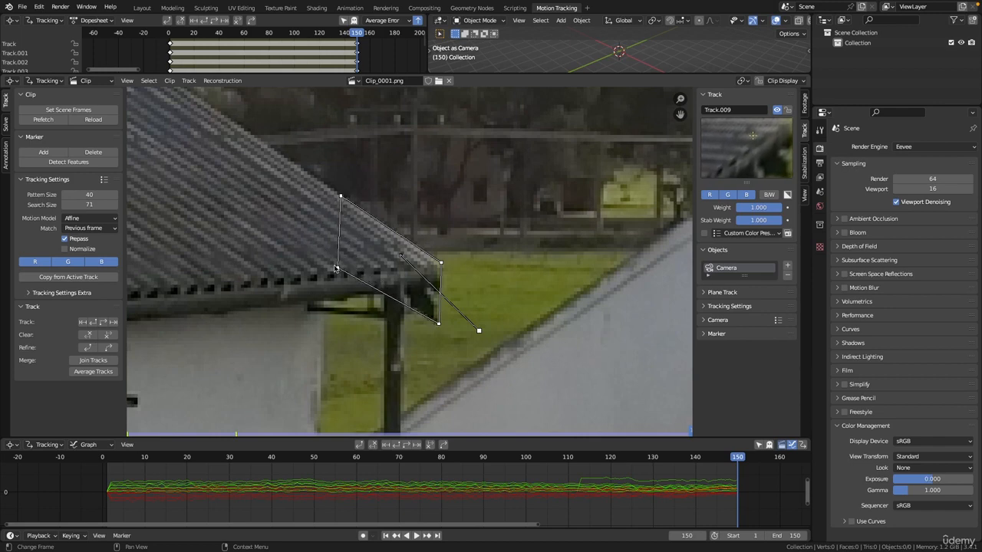
{"action": "left_click_drag", "start_coordinate": [439, 325], "coordinate": [437, 324]}
Track the reshaped roof-corner marker backward to frame 1 and scrub to about frame 52 to check it.
{"action": "key", "text": "shift+Left"}
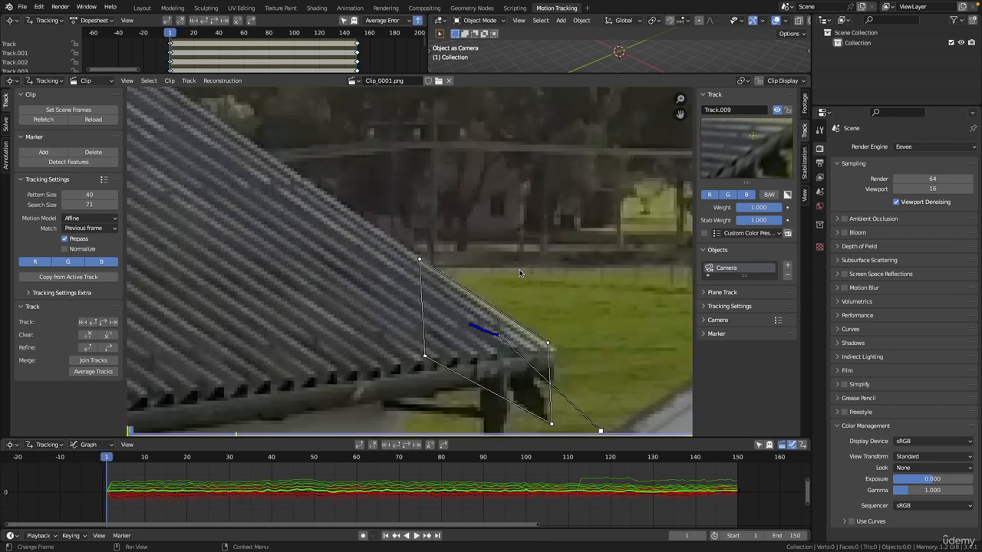
{"action": "middle_click_drag", "start_coordinate": [520, 273], "coordinate": [455, 282], "text": "ctrl"}
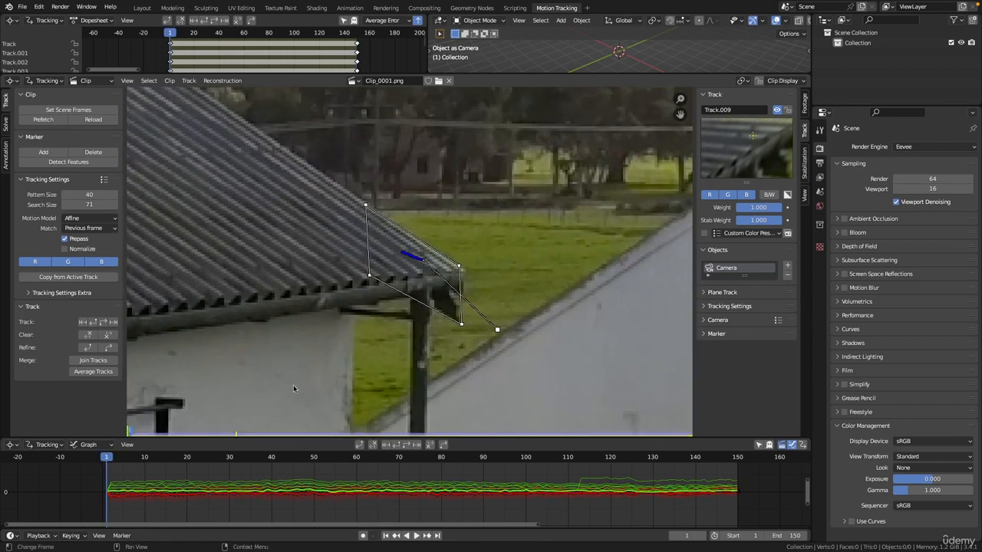
{"action": "mouse_move", "coordinate": [107, 460]}
{"action": "left_mouse_down"}
{"action": "mouse_move", "coordinate": [618, 457]}
{"action": "mouse_move", "coordinate": [283, 441]}
{"action": "mouse_move", "coordinate": [215, 454]}
{"action": "mouse_move", "coordinate": [672, 440]}
{"action": "mouse_move", "coordinate": [115, 441]}
{"action": "mouse_move", "coordinate": [551, 441]}
{"action": "mouse_move", "coordinate": [564, 458]}
{"action": "mouse_move", "coordinate": [284, 457]}
{"action": "mouse_move", "coordinate": [631, 457]}
{"action": "mouse_move", "coordinate": [184, 456]}
{"action": "mouse_move", "coordinate": [580, 458]}
{"action": "mouse_move", "coordinate": [322, 458]}
{"action": "left_mouse_up"}
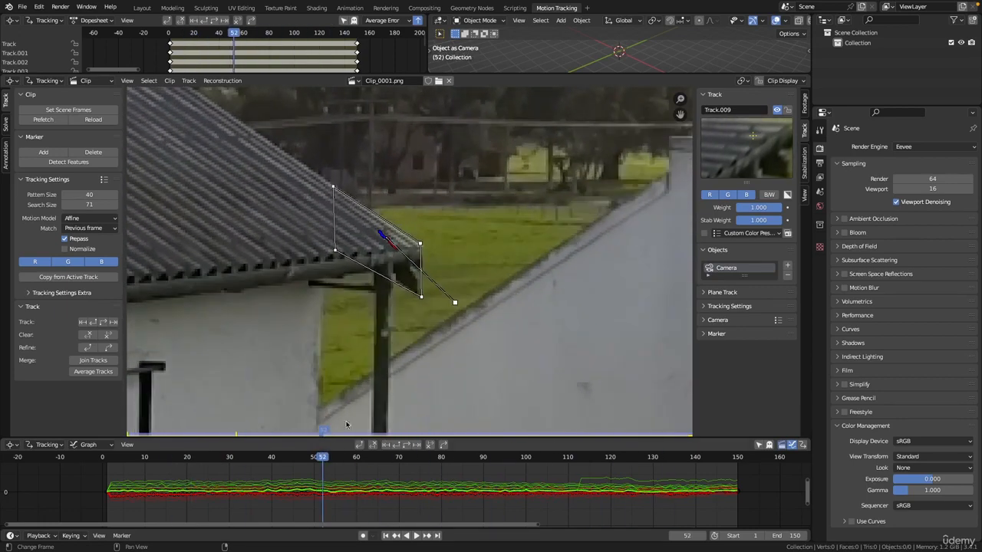
{"action": "middle_click_drag", "start_coordinate": [429, 282], "coordinate": [447, 277]}
{"action": "scroll", "coordinate": [447, 276], "scroll_direction": "down", "scroll_amount": 1}
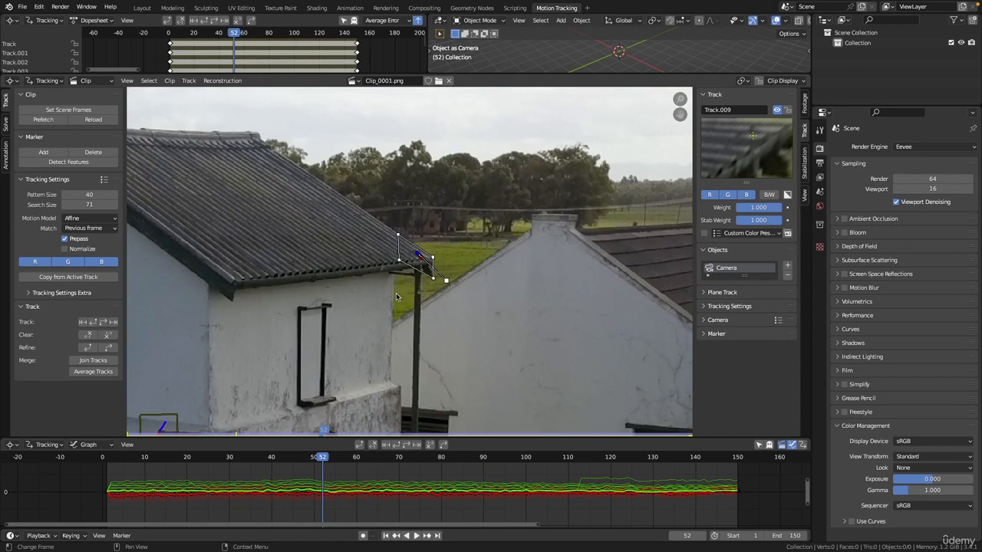
Add a marker at frame 1 on the lower corner of the tall building's gable window frame, at the sill end nearest the roof corner.
{"action": "key", "text": "shift+Right"}
{"action": "middle_click_drag", "start_coordinate": [418, 262], "coordinate": [475, 293], "text": "ctrl"}
{"action": "middle_click_drag", "start_coordinate": [394, 279], "coordinate": [329, 135]}
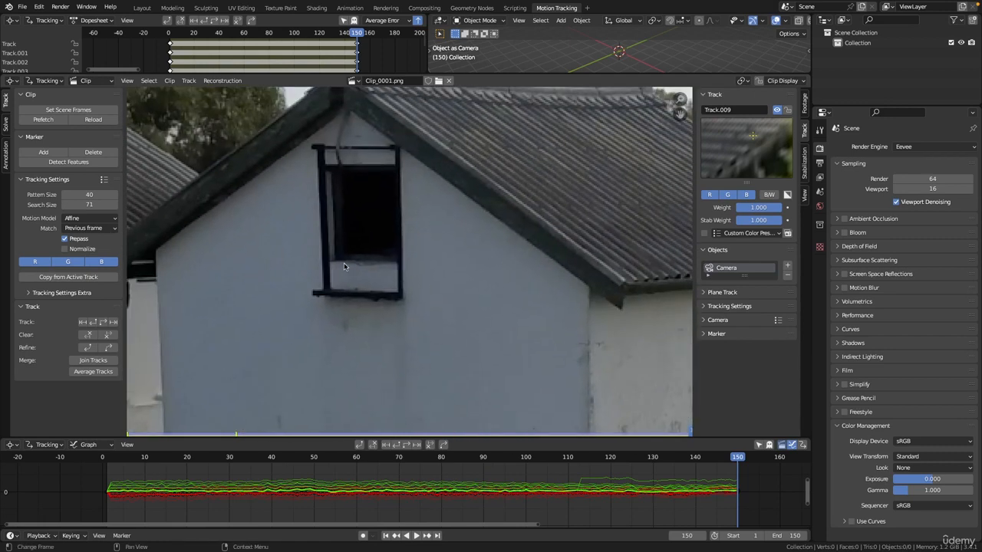
{"action": "mouse_move", "coordinate": [416, 270]}
{"action": "middle_mouse_down", "text": "ctrl"}
{"action": "mouse_move", "coordinate": [412, 278]}
{"action": "mouse_move", "coordinate": [425, 225]}
{"action": "mouse_move", "coordinate": [399, 284]}
{"action": "mouse_move", "coordinate": [400, 261]}
{"action": "mouse_move", "coordinate": [467, 213]}
{"action": "mouse_move", "coordinate": [544, 248]}
{"action": "mouse_move", "coordinate": [463, 242]}
{"action": "mouse_move", "coordinate": [495, 260]}
{"action": "mouse_move", "coordinate": [480, 259]}
{"action": "mouse_move", "coordinate": [464, 217]}
{"action": "mouse_move", "coordinate": [473, 278]}
{"action": "mouse_move", "coordinate": [473, 225]}
{"action": "mouse_move", "coordinate": [457, 196]}
{"action": "middle_mouse_up", "text": "ctrl"}
{"action": "key", "text": "shift+Left"}
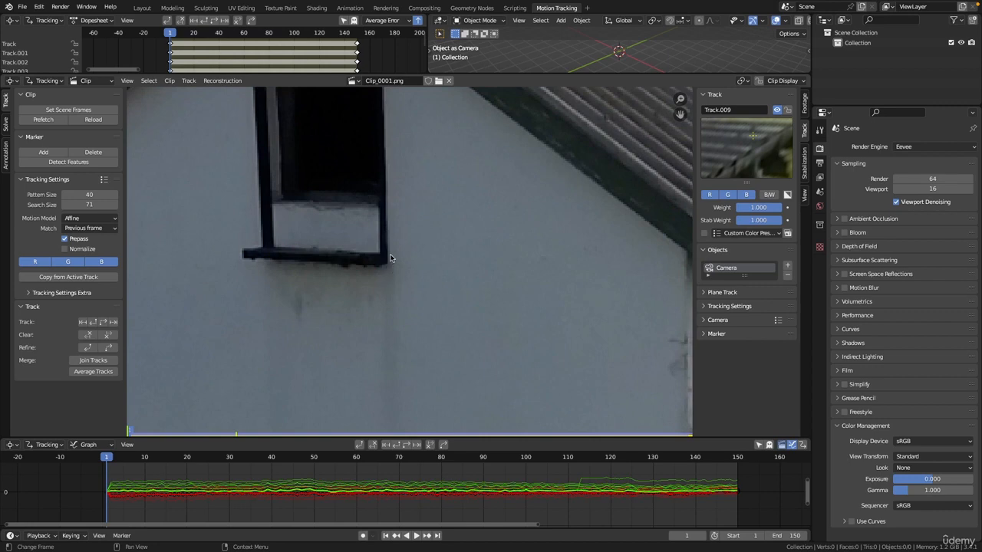
{"action": "left_click", "coordinate": [388, 263], "text": "ctrl"}
Track the window-sill marker forward to frame 150, scrub back to check it, and return to frame 1.
{"action": "scroll", "coordinate": [453, 259], "scroll_direction": "down", "scroll_amount": 6}
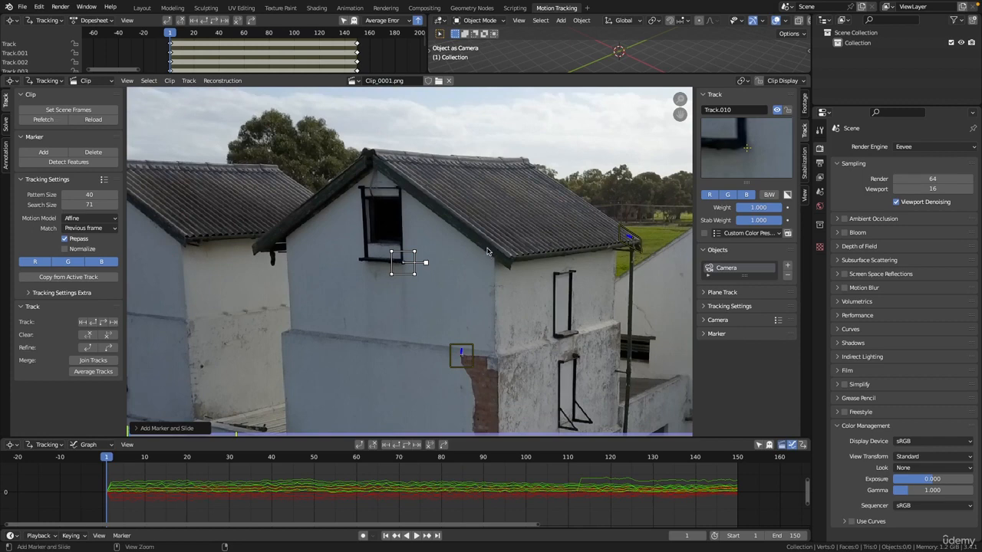
{"action": "key", "text": "shift+Right"}
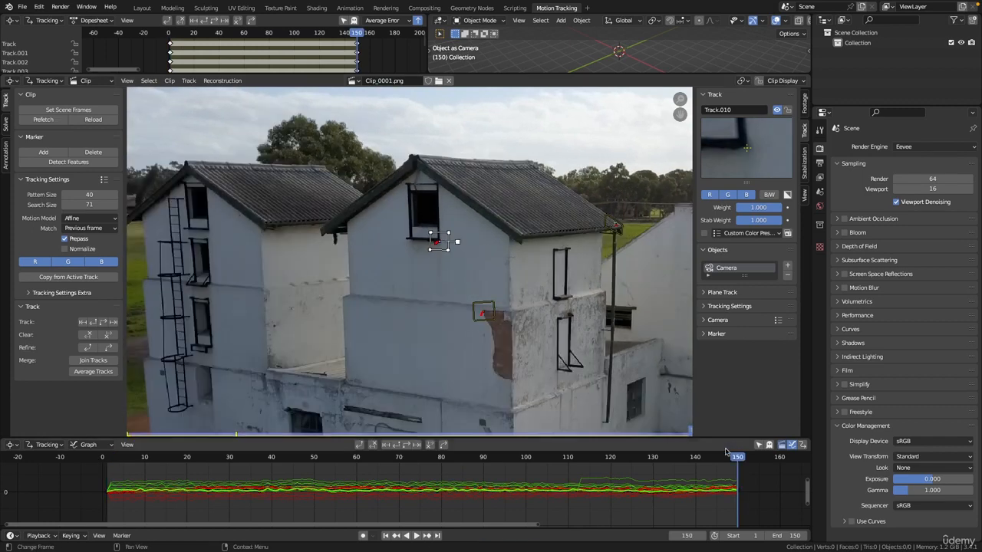
{"action": "left_click_drag", "start_coordinate": [735, 457], "coordinate": [596, 452]}
{"action": "key", "text": "shift+Left"}
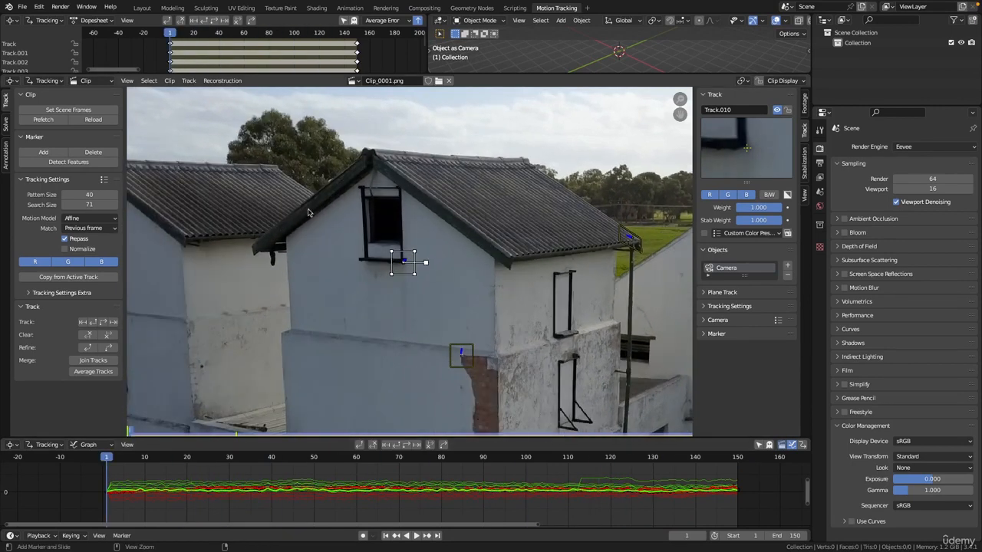
Enlarge the dopesheet temporarily to review all tracks' frame coverage, and examine how the markers are distributed over the whole image.
{"action": "middle_click_drag", "start_coordinate": [307, 213], "coordinate": [317, 102], "text": "ctrl"}
{"action": "left_click_drag", "start_coordinate": [306, 75], "coordinate": [296, 192]}
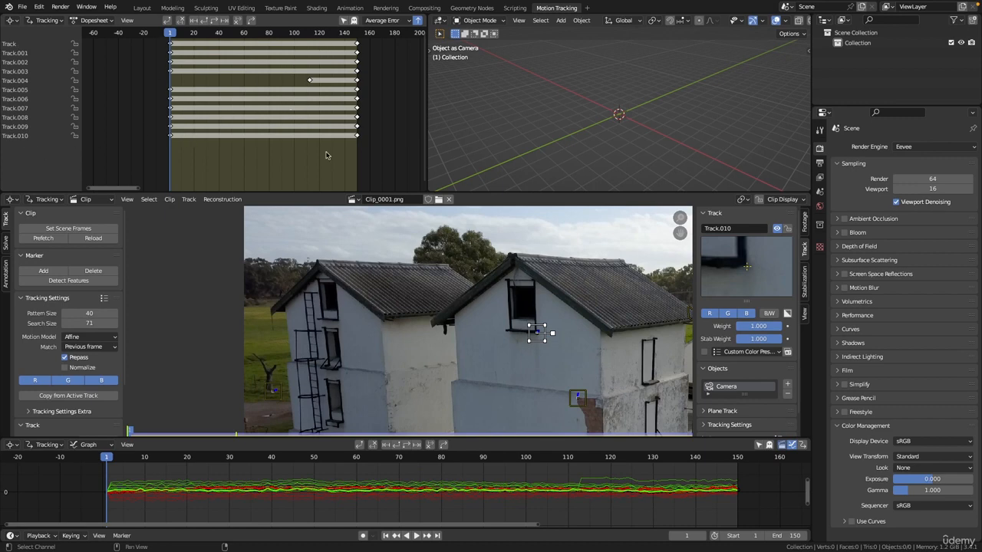
{"action": "left_click_drag", "start_coordinate": [330, 193], "coordinate": [337, 88]}
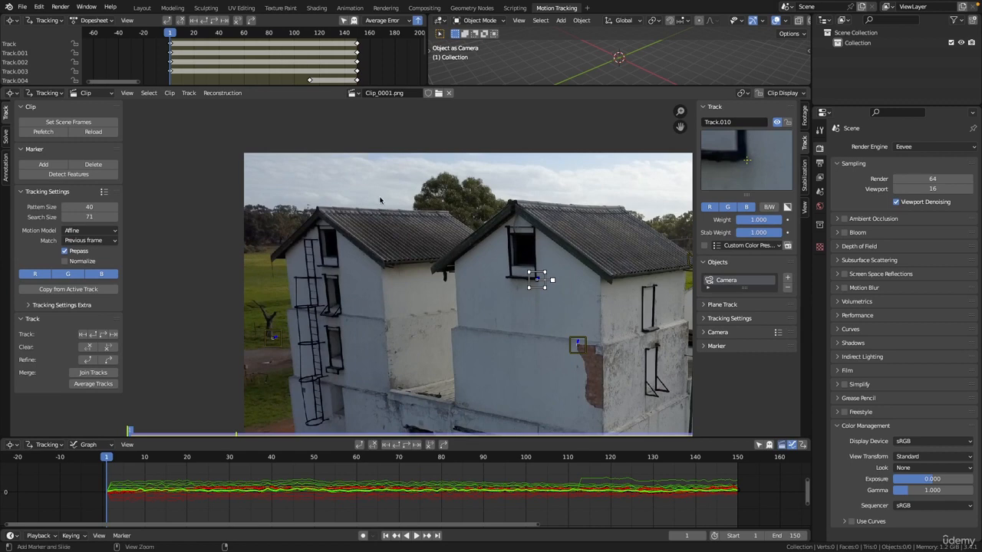
{"action": "scroll", "coordinate": [499, 269], "scroll_direction": "down", "scroll_amount": 3}
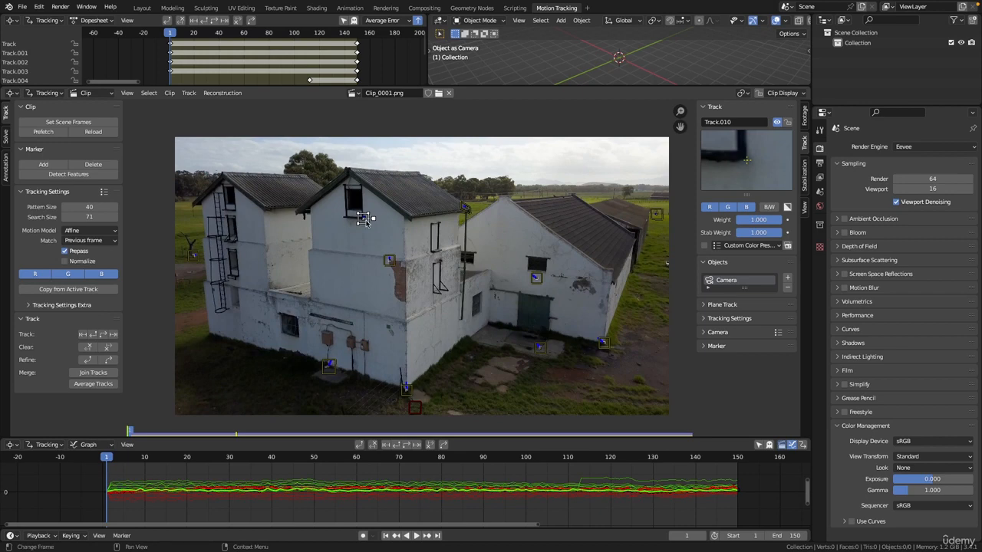
{"action": "scroll", "coordinate": [391, 214], "scroll_direction": "up", "scroll_amount": 2}
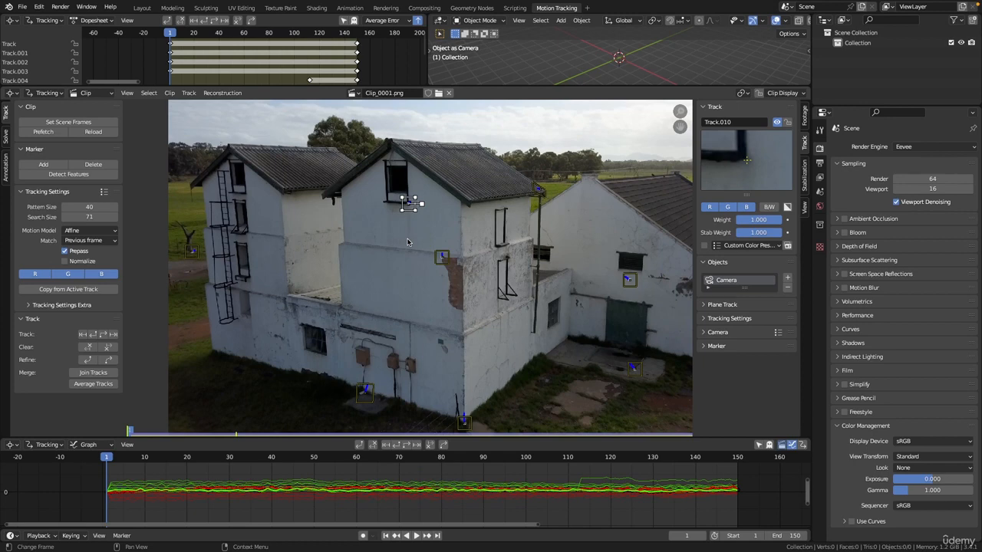
{"action": "scroll", "coordinate": [441, 333], "scroll_direction": "down", "scroll_amount": 2}
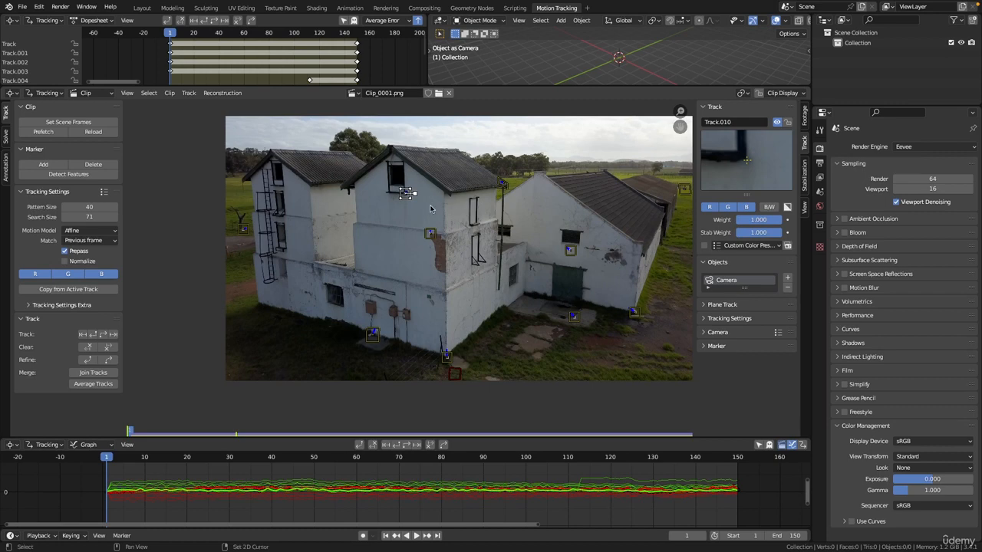
Examine the ground-level corner of the building with the ladder and the surrounding image for areas that still lack markers.
{"action": "middle_click_drag", "start_coordinate": [397, 239], "coordinate": [439, 244]}
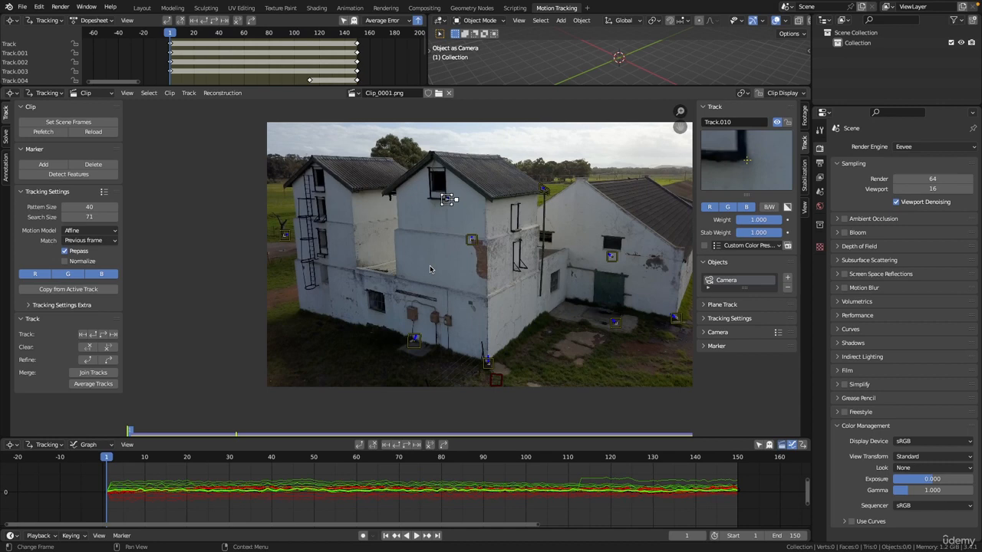
{"action": "middle_click_drag", "start_coordinate": [430, 268], "coordinate": [482, 161], "text": "ctrl"}
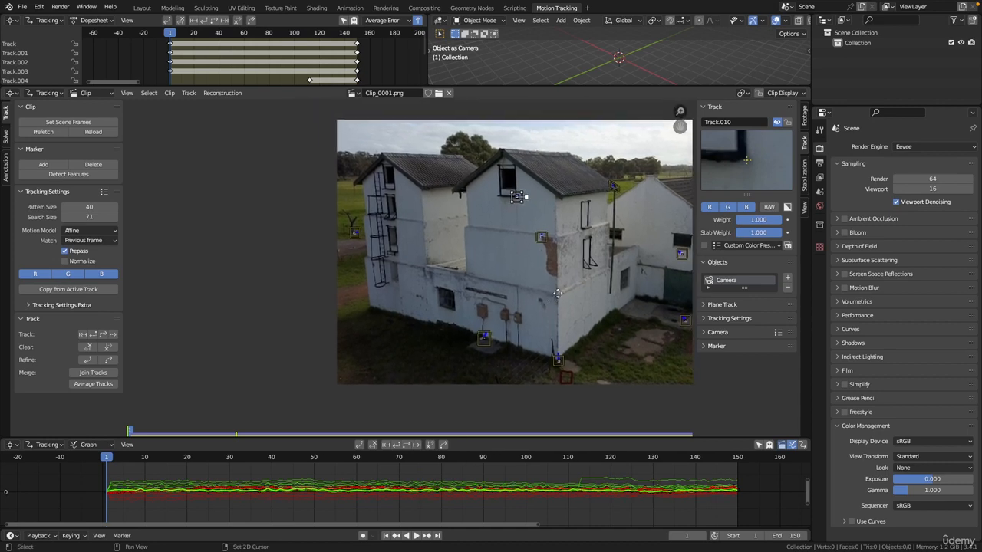
{"action": "middle_click_drag", "start_coordinate": [407, 283], "coordinate": [471, 245]}
{"action": "middle_click_drag", "start_coordinate": [465, 261], "coordinate": [465, 191]}
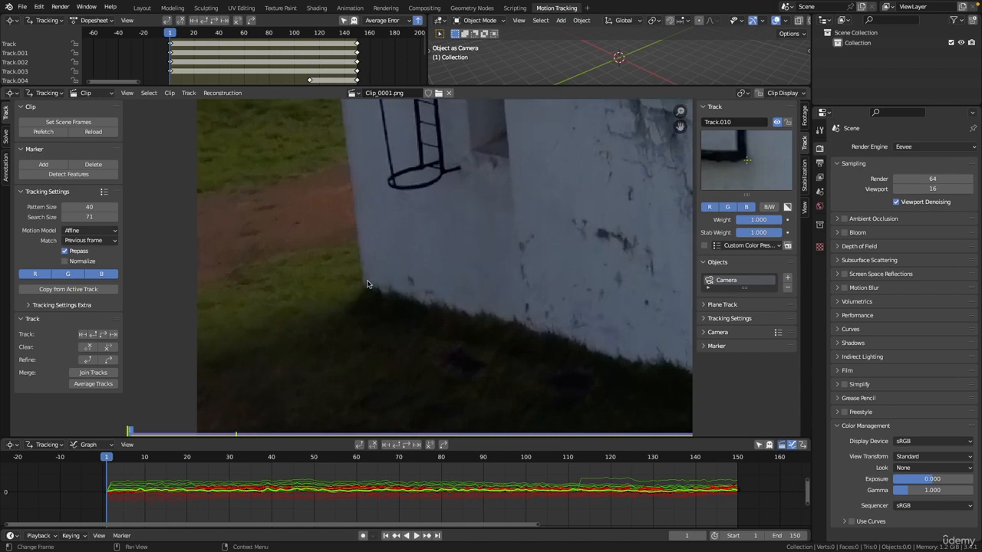
{"action": "middle_click_drag", "start_coordinate": [412, 229], "coordinate": [383, 326]}
{"action": "middle_click_drag", "start_coordinate": [456, 217], "coordinate": [379, 296], "text": "ctrl"}
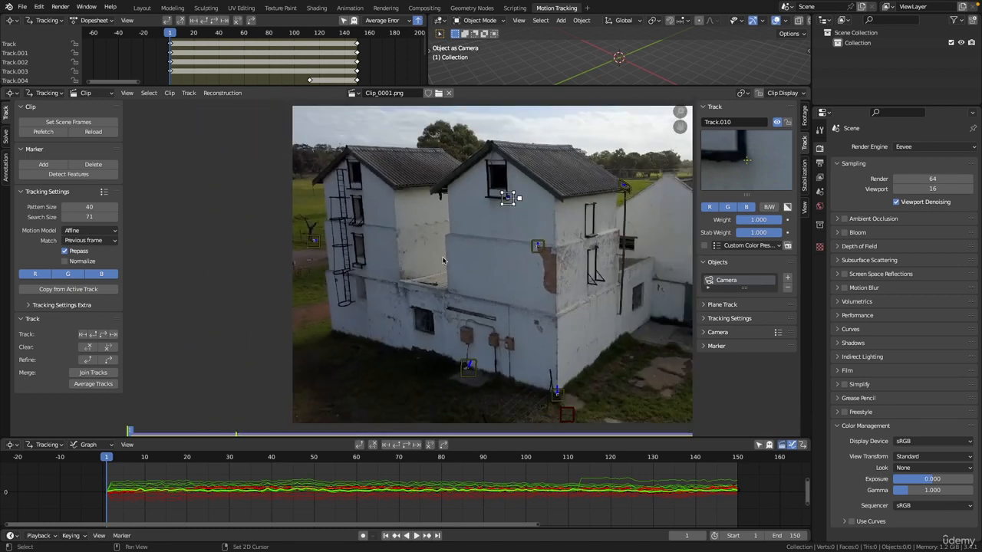
{"action": "middle_click_drag", "start_coordinate": [425, 252], "coordinate": [323, 276]}
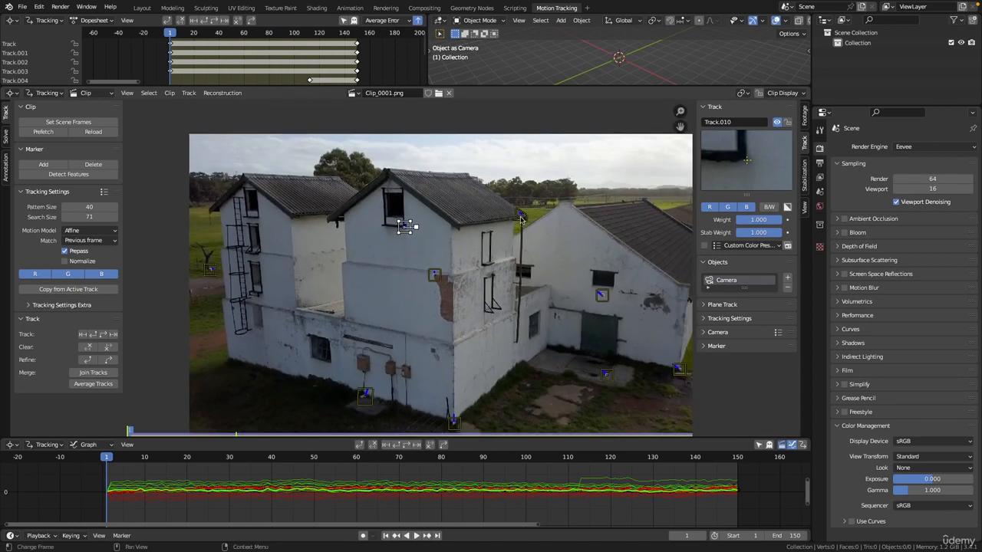
{"action": "middle_click_drag", "start_coordinate": [503, 190], "coordinate": [565, 160]}
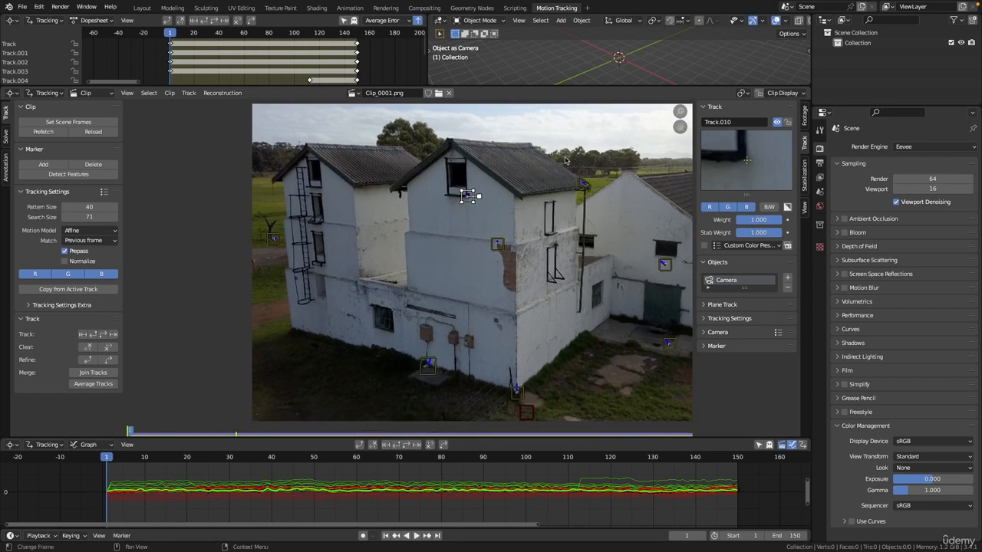
Zoom in on the ladder building's base corner and scrub through the clip to judge it as a tracking feature.
{"action": "mouse_move", "coordinate": [490, 224]}
{"action": "middle_mouse_down", "text": "ctrl"}
{"action": "mouse_move", "coordinate": [477, 242]}
{"action": "mouse_move", "coordinate": [411, 263]}
{"action": "middle_mouse_up", "text": "ctrl"}
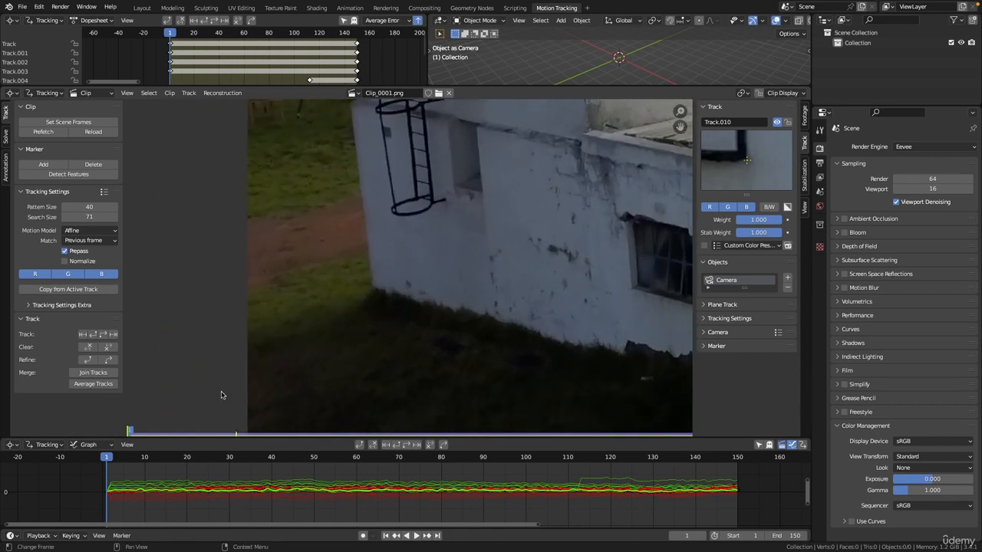
{"action": "left_click_drag", "start_coordinate": [128, 431], "coordinate": [218, 433]}
{"action": "key", "text": "space"}
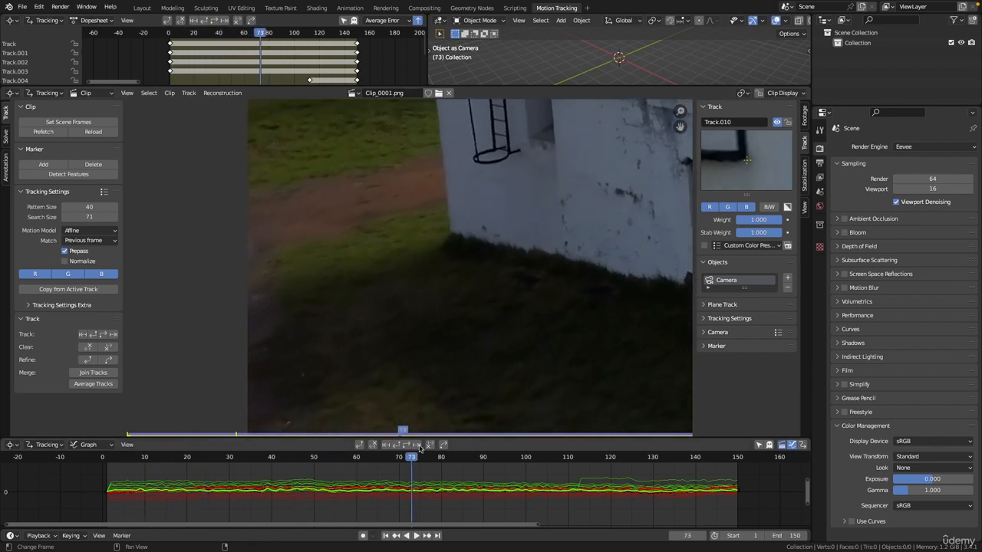
{"action": "left_click", "coordinate": [268, 458]}
{"action": "left_click_drag", "start_coordinate": [268, 461], "coordinate": [356, 428]}
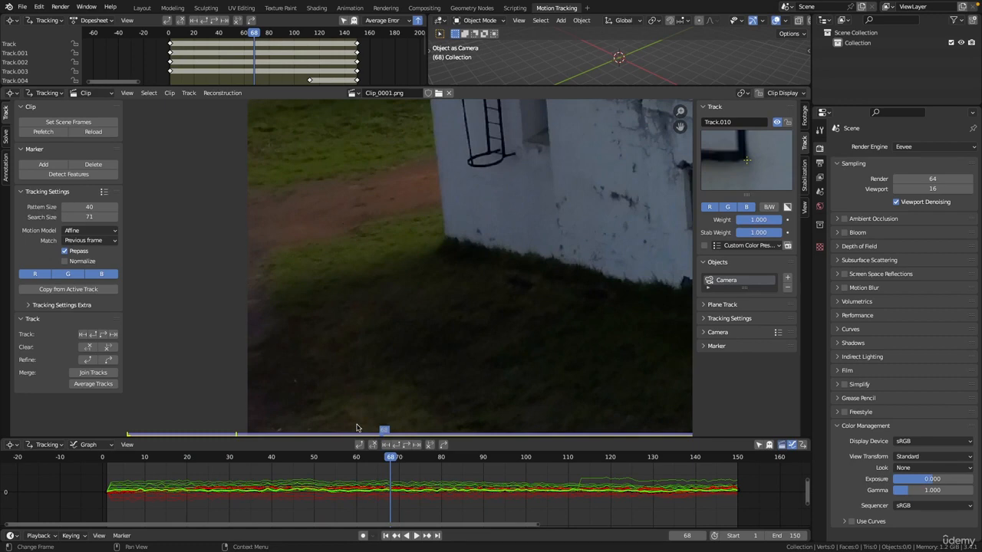
Return to frame 1 and add a marker on the ladder building's base corner where the wall meets the grass.
{"action": "key", "text": "shift+Left"}
{"action": "middle_click_drag", "start_coordinate": [396, 285], "coordinate": [472, 224], "text": "ctrl"}
{"action": "middle_click_drag", "start_coordinate": [472, 224], "coordinate": [480, 172], "text": "ctrl"}
{"action": "middle_click_drag", "start_coordinate": [460, 255], "coordinate": [471, 222], "text": "ctrl"}
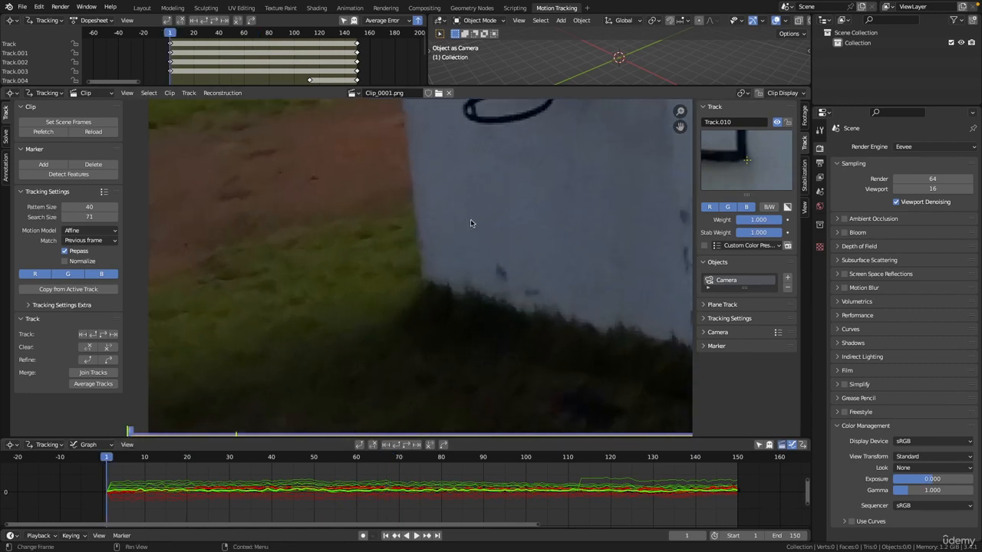
{"action": "left_click_drag", "start_coordinate": [422, 278], "coordinate": [432, 285], "text": "ctrl"}
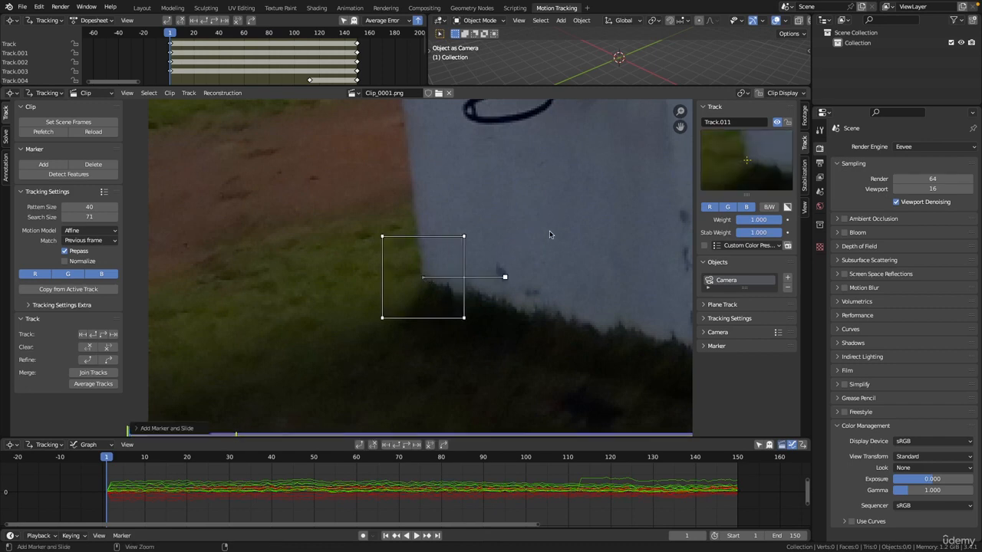
Reshape the new marker's pattern area by its corners to follow the wall's perspective, keeping the marker centred on the base corner.
{"action": "middle_click_drag", "start_coordinate": [466, 235], "coordinate": [465, 304], "text": "ctrl"}
{"action": "left_click_drag", "start_coordinate": [447, 306], "coordinate": [460, 315]}
{"action": "left_click_drag", "start_coordinate": [447, 248], "coordinate": [480, 248]}
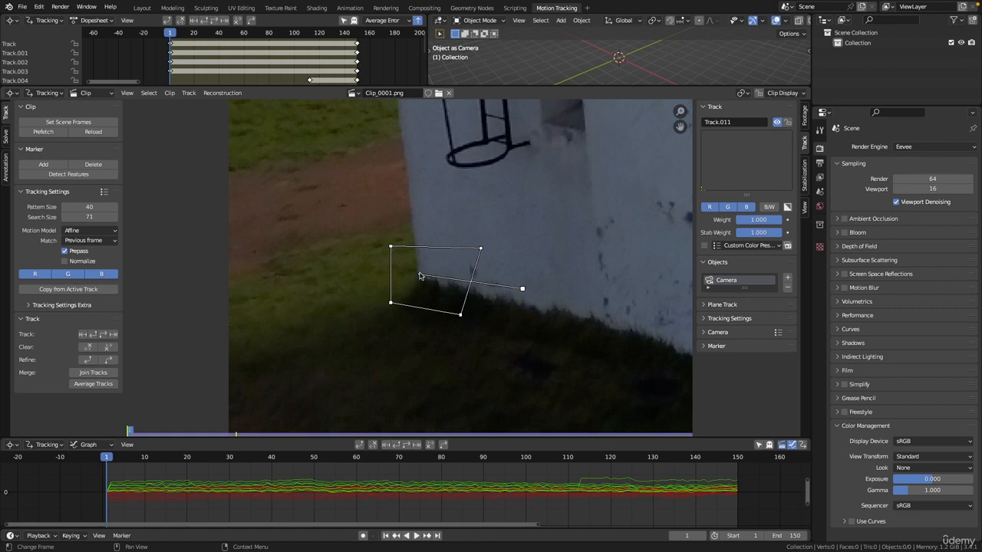
{"action": "mouse_move", "coordinate": [418, 276]}
{"action": "left_mouse_down"}
{"action": "mouse_move", "coordinate": [443, 275]}
{"action": "mouse_move", "coordinate": [416, 298]}
{"action": "left_mouse_up"}
{"action": "left_click_drag", "start_coordinate": [484, 313], "coordinate": [483, 318]}
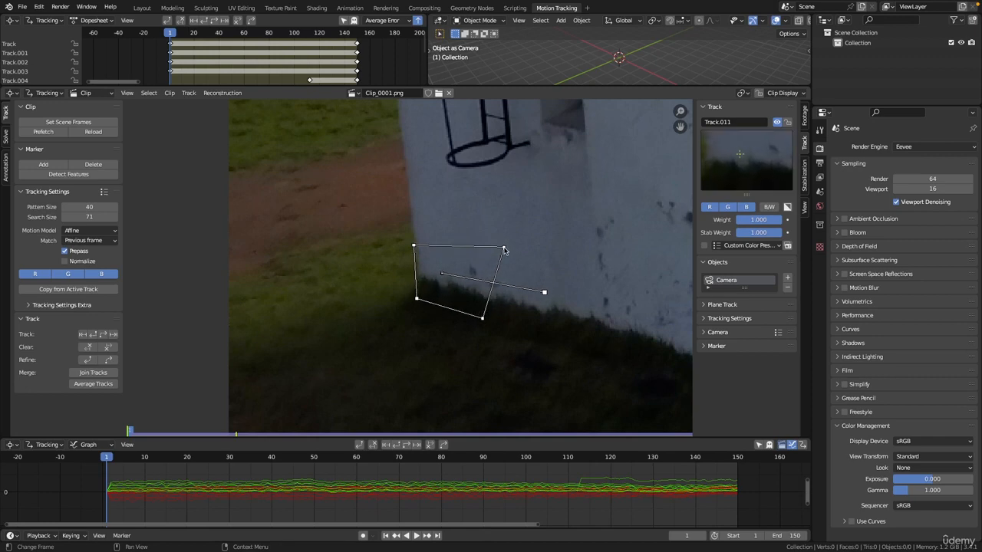
{"action": "mouse_move", "coordinate": [504, 250]}
{"action": "left_mouse_down"}
{"action": "mouse_move", "coordinate": [444, 263]}
{"action": "mouse_move", "coordinate": [454, 263]}
{"action": "left_mouse_up"}
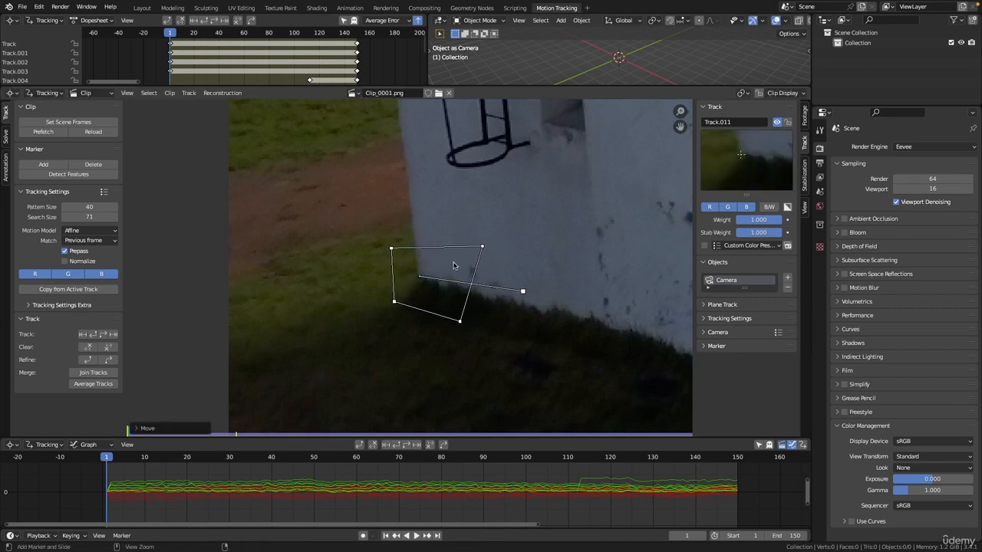
Refine the base-corner marker's pattern by moving its left corners inward, widening its lower right and raising its upper edge on the wall.
{"action": "mouse_move", "coordinate": [454, 266]}
{"action": "middle_mouse_down", "text": "ctrl"}
{"action": "mouse_move", "coordinate": [480, 175]}
{"action": "mouse_move", "coordinate": [455, 220]}
{"action": "mouse_move", "coordinate": [461, 186]}
{"action": "middle_mouse_up", "text": "ctrl"}
{"action": "left_click_drag", "start_coordinate": [365, 271], "coordinate": [387, 281]}
{"action": "mouse_move", "coordinate": [358, 175]}
{"action": "left_mouse_down"}
{"action": "mouse_move", "coordinate": [460, 170]}
{"action": "mouse_move", "coordinate": [426, 171]}
{"action": "left_mouse_up"}
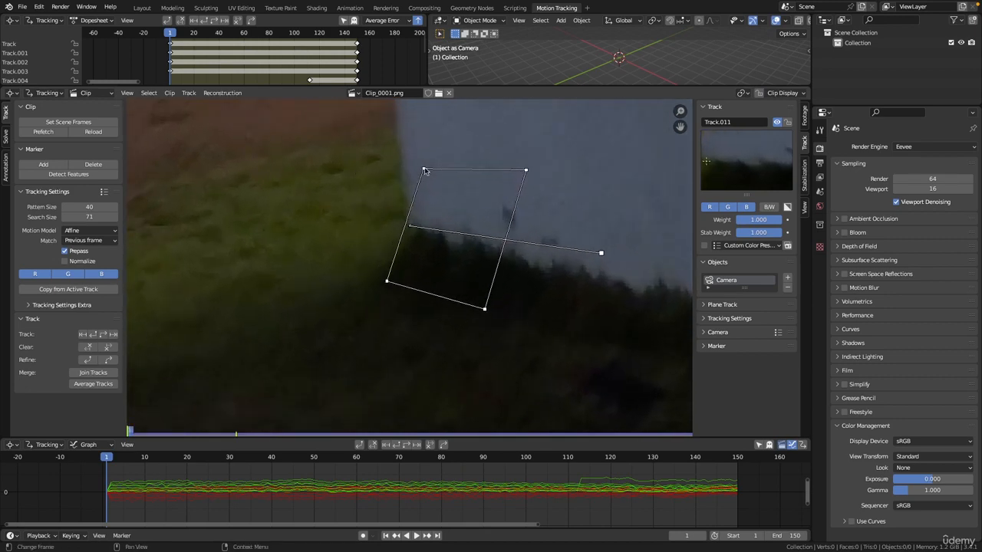
{"action": "left_click_drag", "start_coordinate": [387, 281], "coordinate": [390, 283]}
{"action": "left_click_drag", "start_coordinate": [486, 310], "coordinate": [499, 308]}
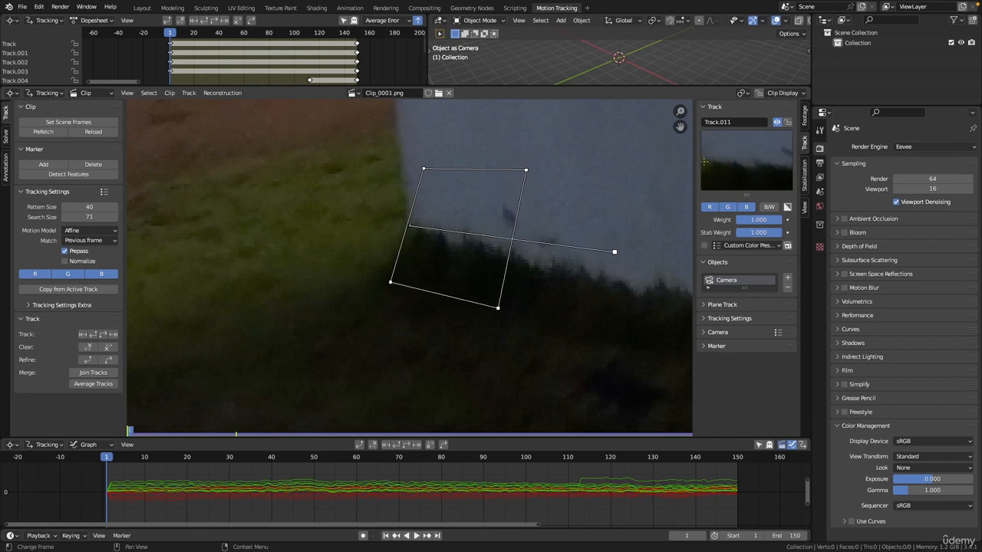
{"action": "left_click_drag", "start_coordinate": [526, 169], "coordinate": [530, 158]}
{"action": "left_click_drag", "start_coordinate": [424, 168], "coordinate": [426, 159]}
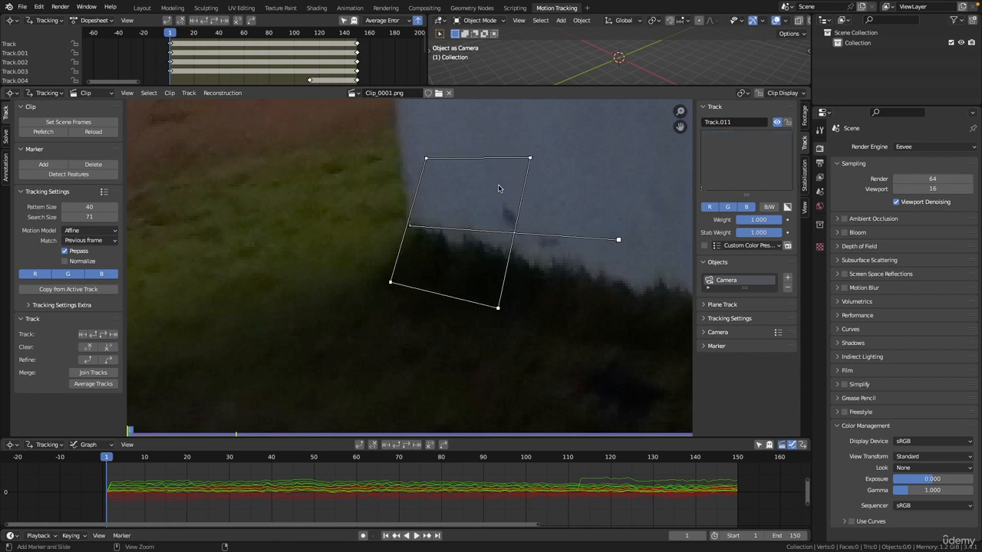
Track the base-corner marker forward to frame 150, scrub back through the clip to check it, and return to frame 1.
{"action": "scroll", "coordinate": [481, 229], "scroll_direction": "down", "scroll_amount": 1}
{"action": "scroll", "coordinate": [488, 226], "scroll_direction": "down", "scroll_amount": 1}
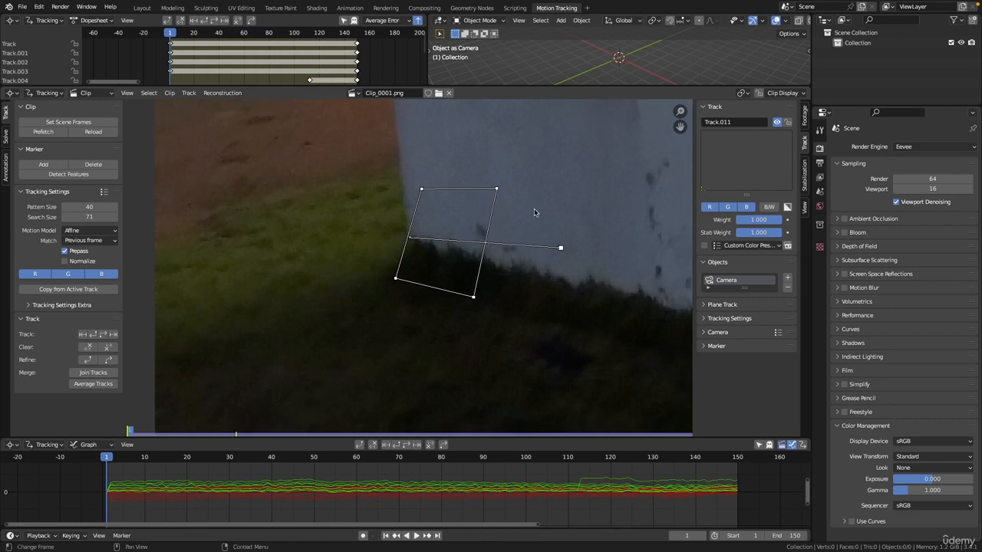
{"action": "key", "text": "ctrl+t"}
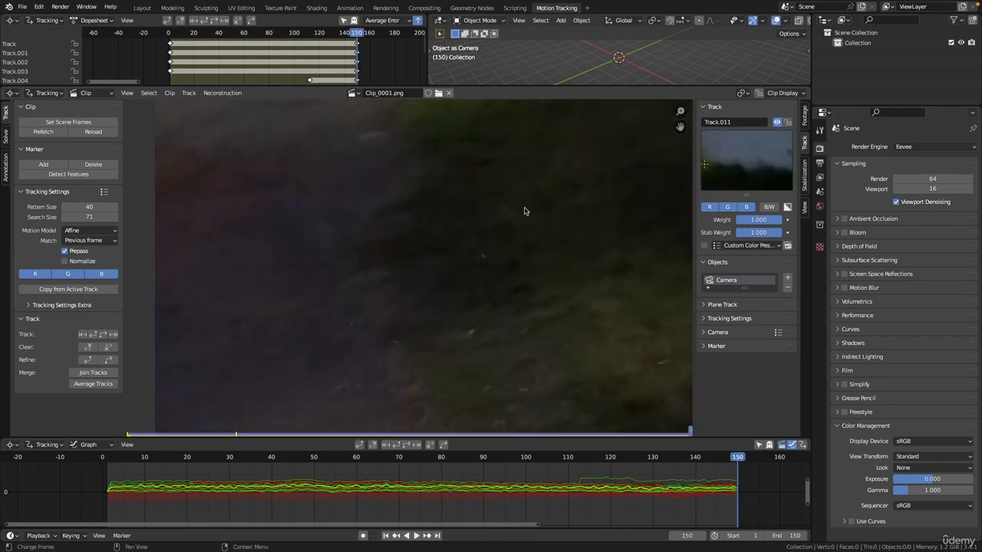
{"action": "mouse_move", "coordinate": [490, 159]}
{"action": "middle_mouse_down", "text": "ctrl"}
{"action": "mouse_move", "coordinate": [454, 184]}
{"action": "mouse_move", "coordinate": [495, 185]}
{"action": "middle_mouse_up", "text": "ctrl"}
{"action": "middle_click_drag", "start_coordinate": [500, 252], "coordinate": [497, 257], "text": "ctrl"}
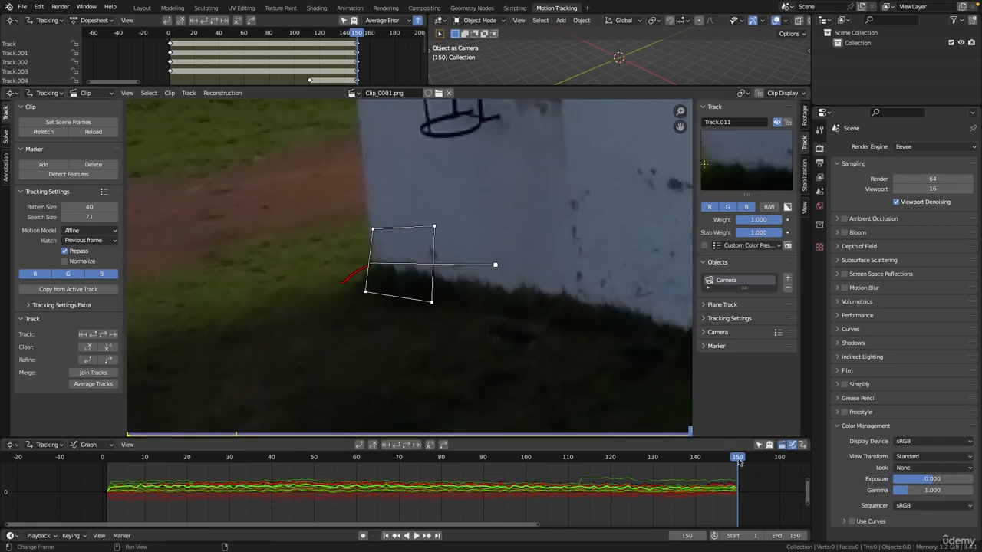
{"action": "middle_click_drag", "start_coordinate": [526, 225], "coordinate": [525, 241], "text": "ctrl"}
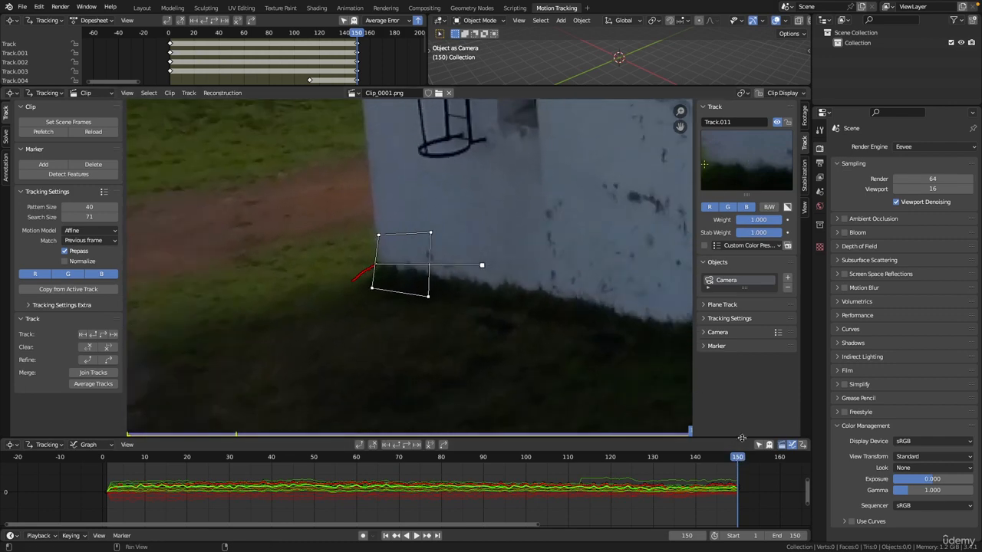
{"action": "left_click_drag", "start_coordinate": [738, 457], "coordinate": [471, 453]}
{"action": "middle_click_drag", "start_coordinate": [418, 289], "coordinate": [420, 299], "text": "ctrl"}
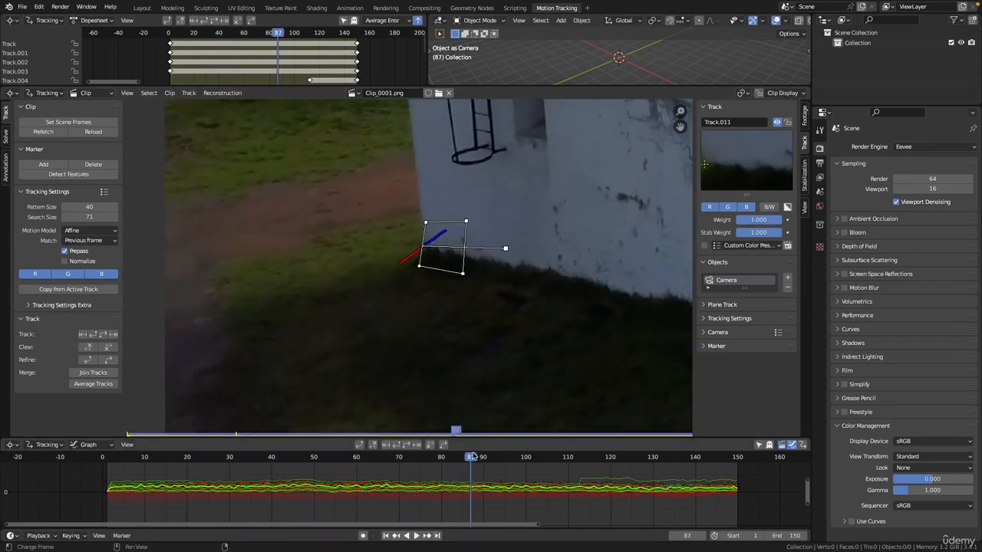
{"action": "left_click_drag", "start_coordinate": [470, 457], "coordinate": [106, 460]}
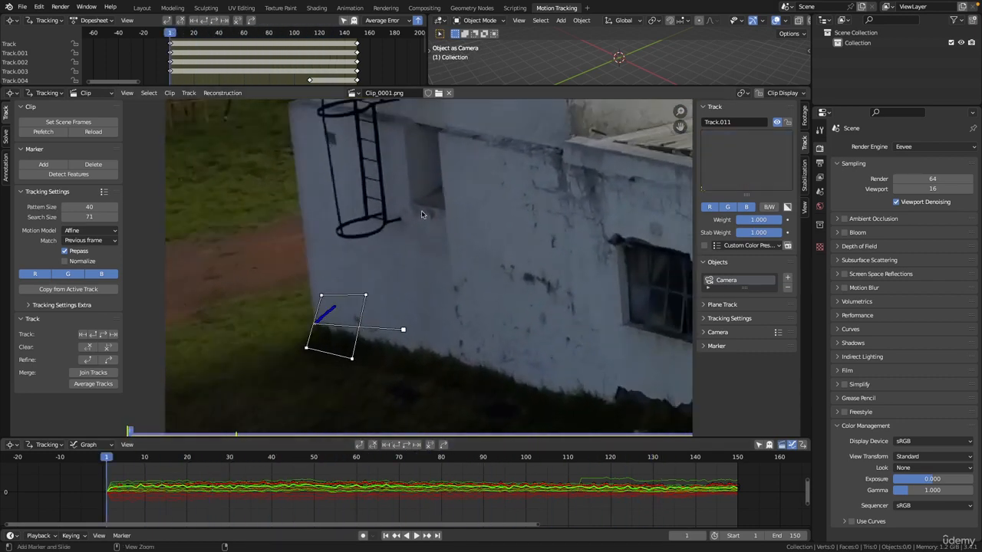
Examine the marker distribution over the buildings, courtyard and foreground for areas that still lack markers.
{"action": "scroll", "coordinate": [421, 210], "scroll_direction": "down", "scroll_amount": 4}
{"action": "scroll", "coordinate": [379, 273], "scroll_direction": "up", "scroll_amount": 3}
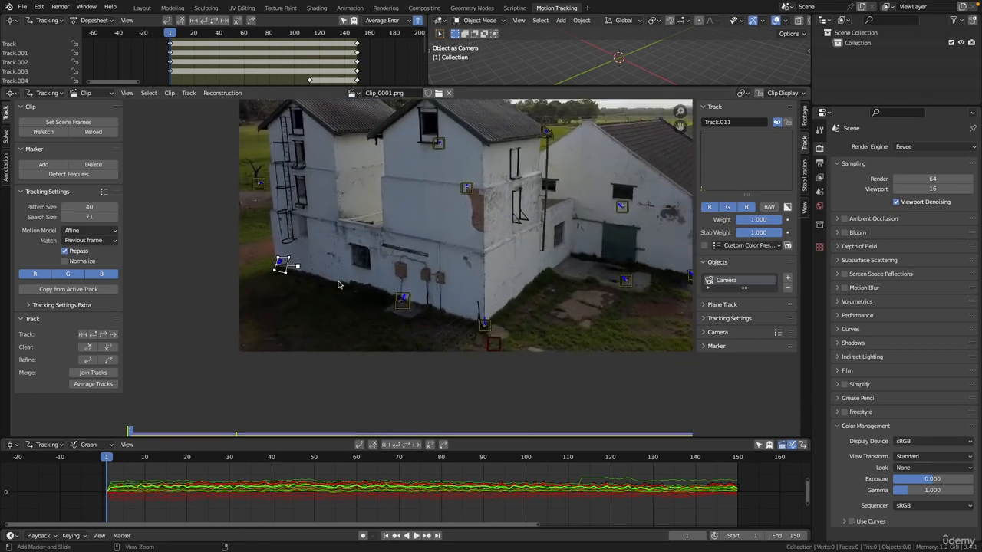
{"action": "scroll", "coordinate": [491, 321], "scroll_direction": "up", "scroll_amount": 1}
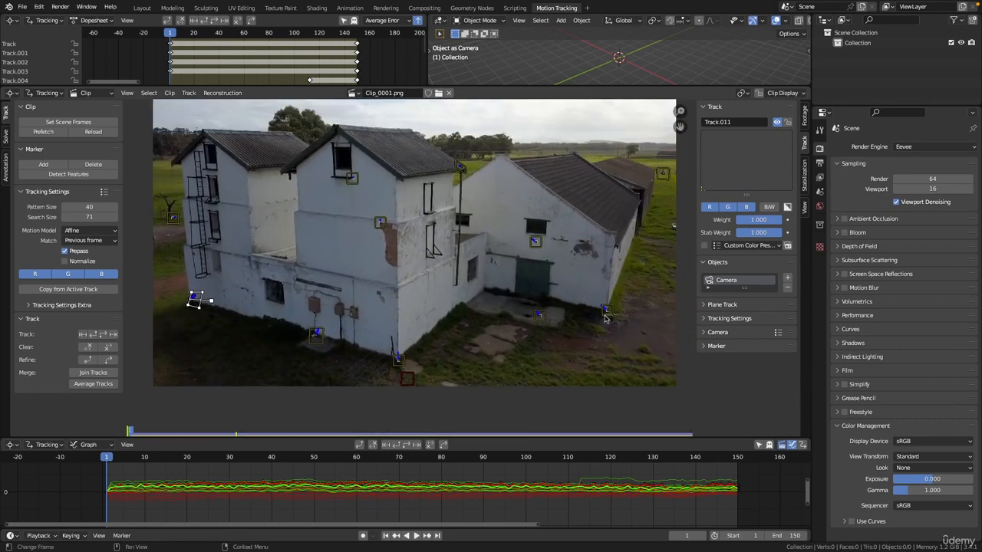
{"action": "middle_click_drag", "start_coordinate": [517, 275], "coordinate": [468, 253]}
{"action": "scroll", "coordinate": [468, 253], "scroll_direction": "up", "scroll_amount": 4}
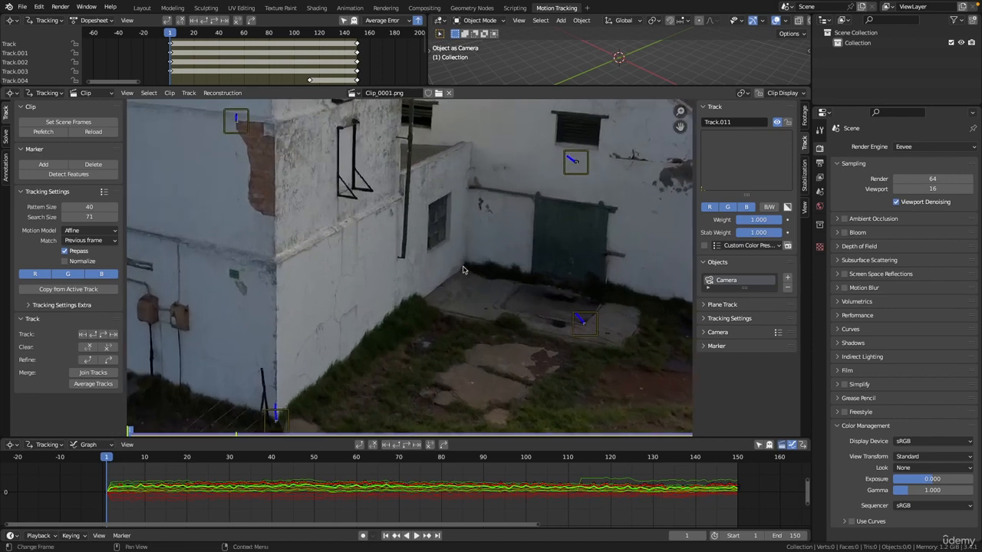
{"action": "scroll", "coordinate": [468, 264], "scroll_direction": "down", "scroll_amount": 4}
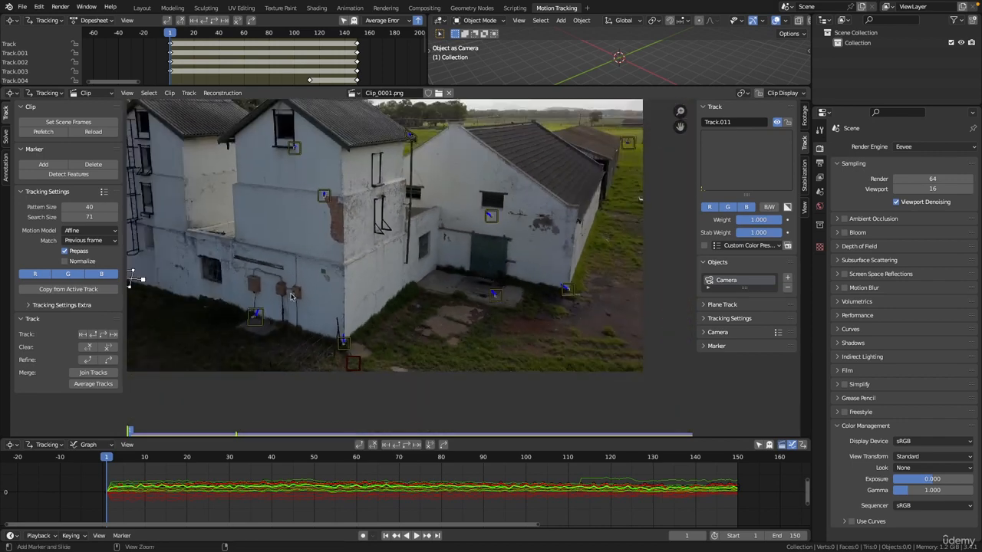
{"action": "scroll", "coordinate": [268, 247], "scroll_direction": "down", "scroll_amount": 1}
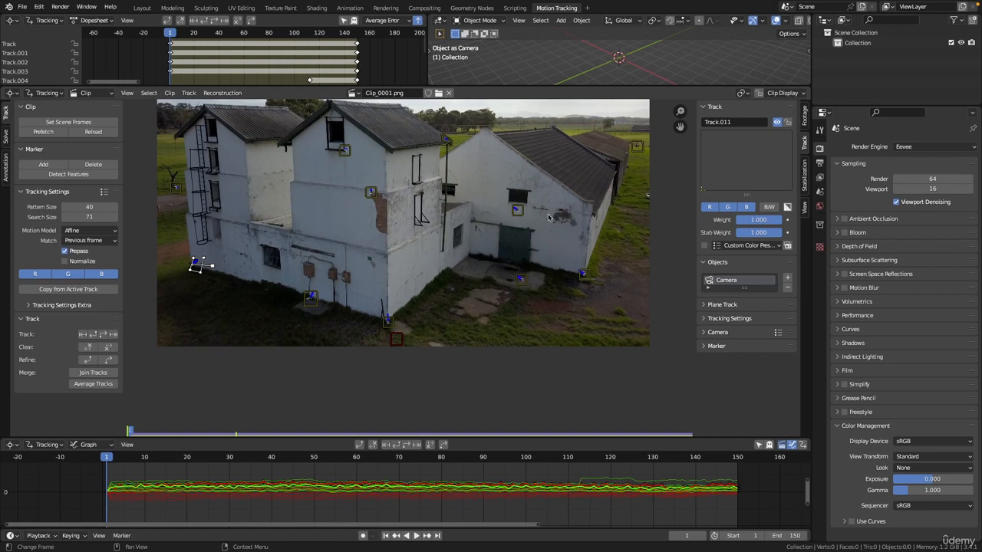
{"action": "scroll", "coordinate": [512, 229], "scroll_direction": "up", "scroll_amount": 1}
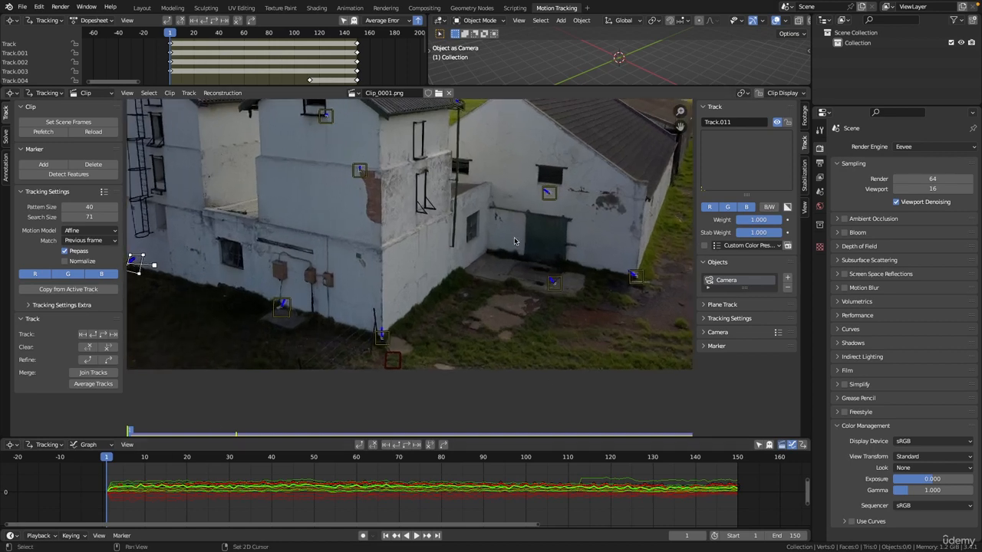
Add a marker in the courtyard's inner corner, where the two white walls meet the ground beside the green door.
{"action": "middle_click_drag", "start_coordinate": [514, 241], "coordinate": [445, 164], "text": "ctrl"}
{"action": "middle_click_drag", "start_coordinate": [451, 191], "coordinate": [484, 215]}
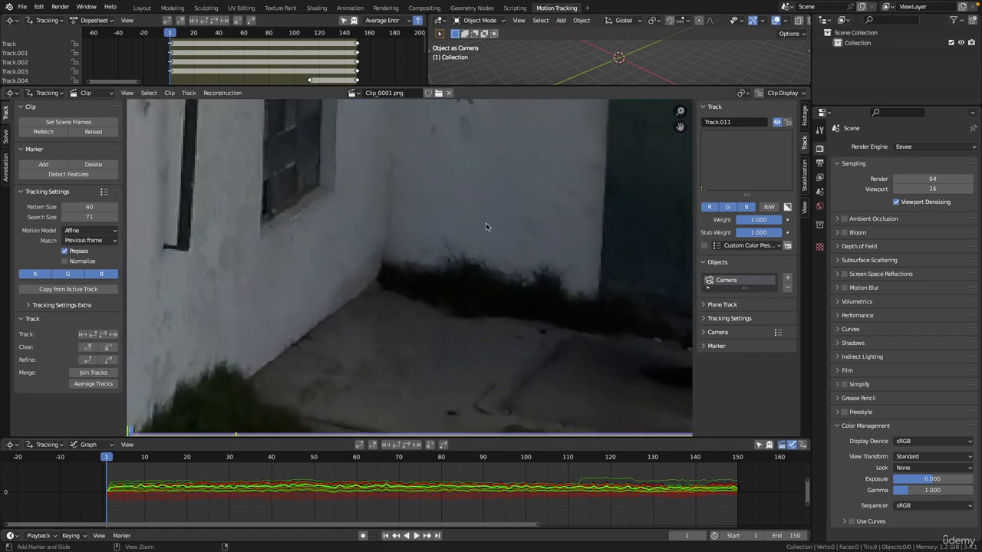
{"action": "left_click", "coordinate": [392, 280], "text": "ctrl"}
Track the courtyard-corner marker forward to frame 150 and scrub back to frame 1 to check it.
{"action": "scroll", "coordinate": [476, 254], "scroll_direction": "down", "scroll_amount": 3}
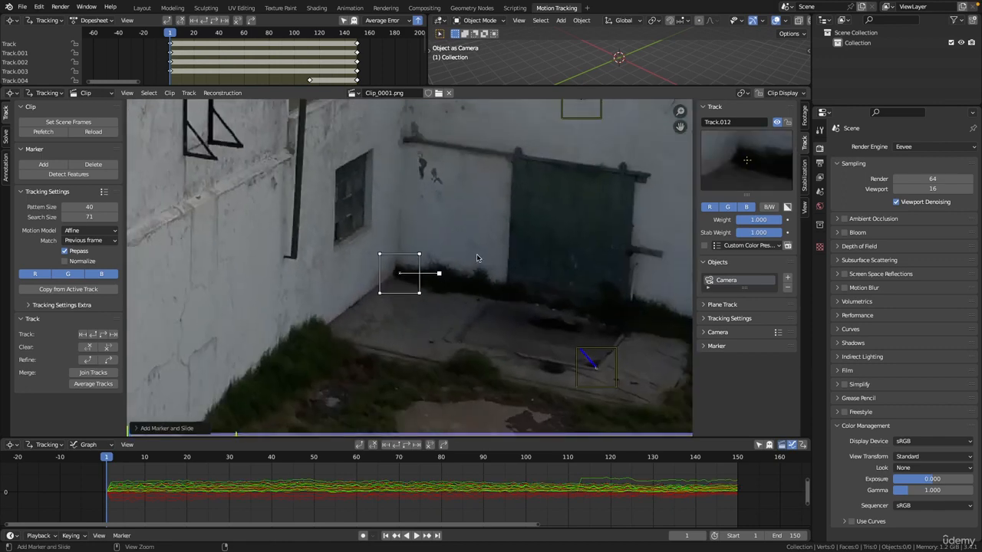
{"action": "scroll", "coordinate": [481, 234], "scroll_direction": "down", "scroll_amount": 2}
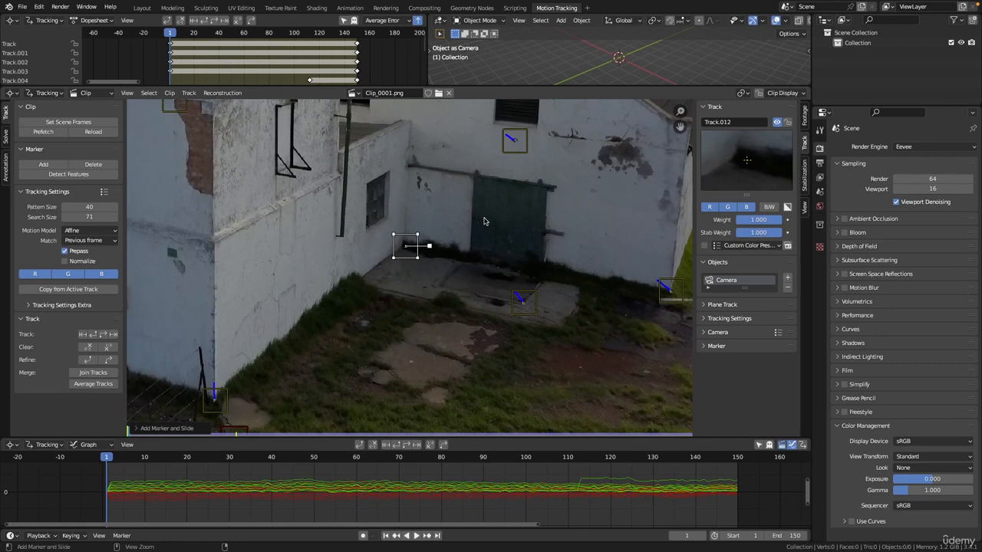
{"action": "key", "text": "shift+Right"}
{"action": "scroll", "coordinate": [469, 259], "scroll_direction": "down", "scroll_amount": 1}
{"action": "middle_click_drag", "start_coordinate": [467, 264], "coordinate": [459, 274]}
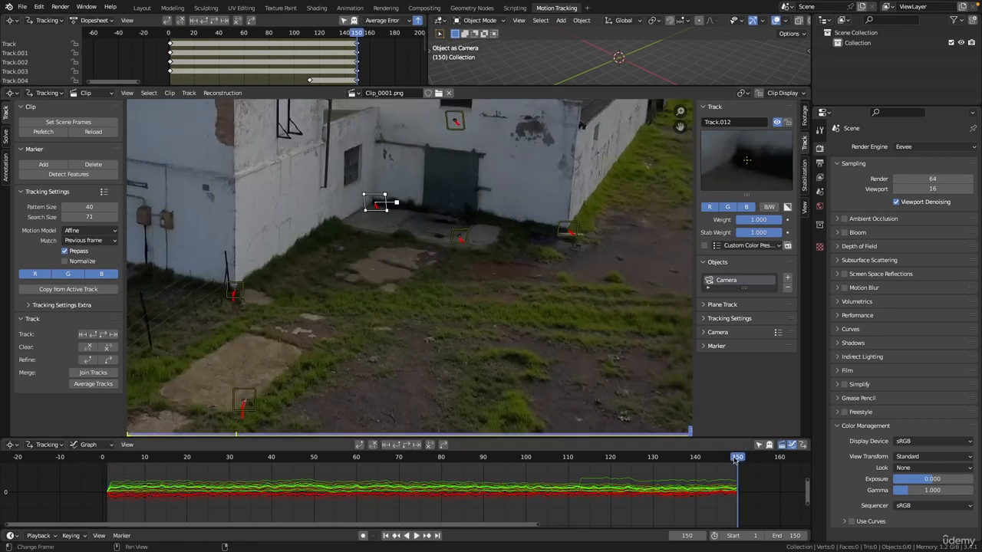
{"action": "left_click_drag", "start_coordinate": [735, 459], "coordinate": [105, 459]}
Scrub through the clip with the buildings in view to look for further trackable features, and return to frame 1.
{"action": "scroll", "coordinate": [441, 232], "scroll_direction": "down", "scroll_amount": 5}
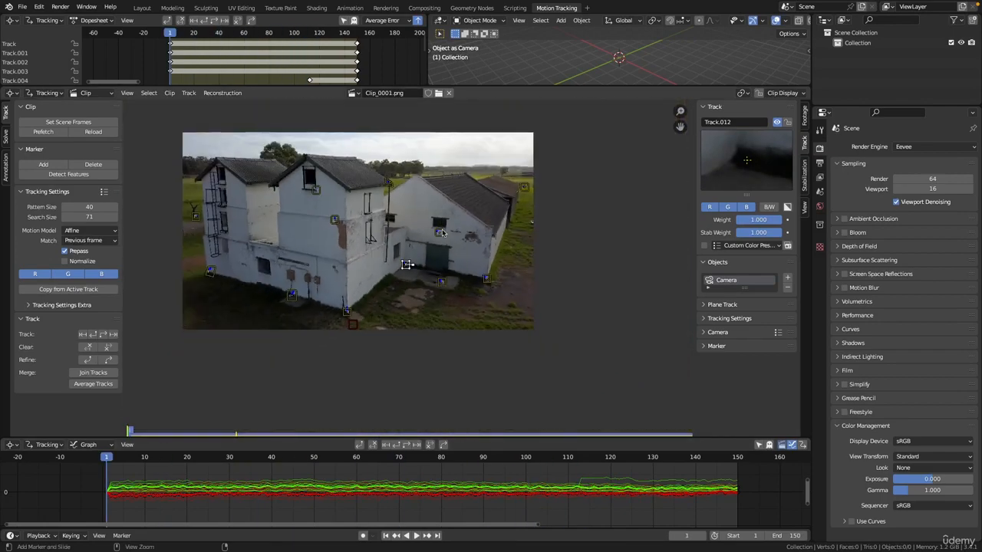
{"action": "scroll", "coordinate": [441, 232], "scroll_direction": "up", "scroll_amount": 4}
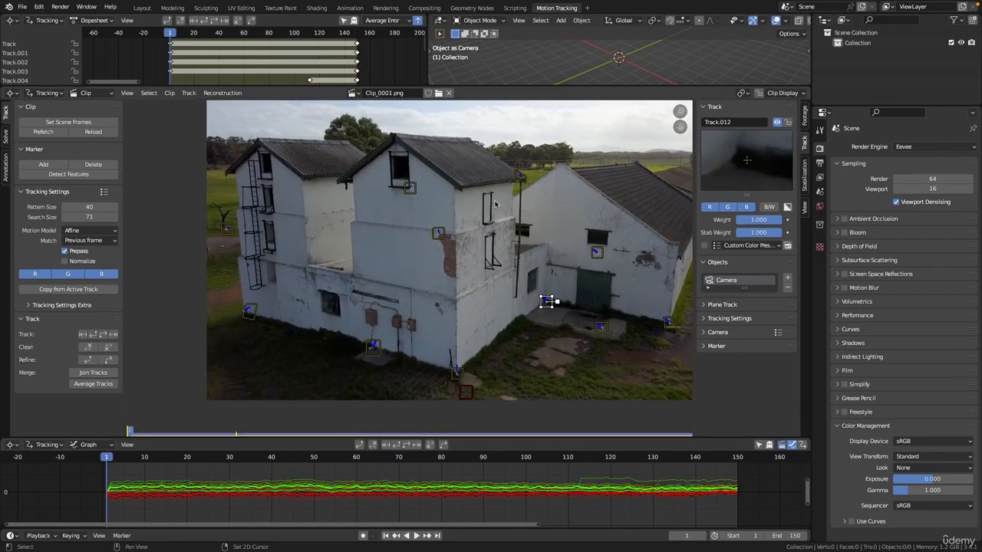
{"action": "middle_click_drag", "start_coordinate": [495, 204], "coordinate": [491, 182]}
{"action": "left_click_drag", "start_coordinate": [108, 456], "coordinate": [495, 459]}
{"action": "key", "text": "shift+Left"}
Add a marker on the upper right corner of the leftmost electrical box on the front building's wall.
{"action": "scroll", "coordinate": [441, 211], "scroll_direction": "up", "scroll_amount": 6}
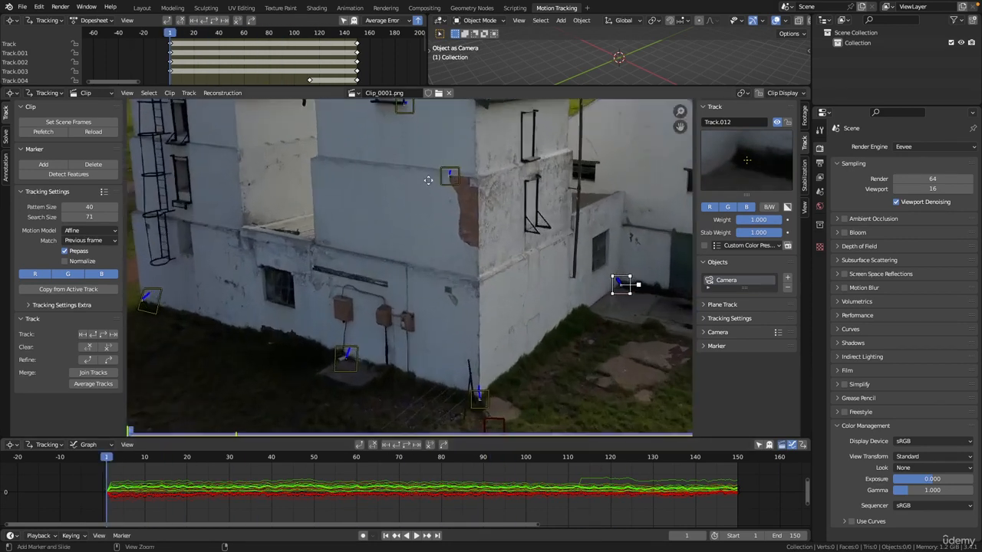
{"action": "scroll", "coordinate": [441, 211], "scroll_direction": "up", "scroll_amount": 4}
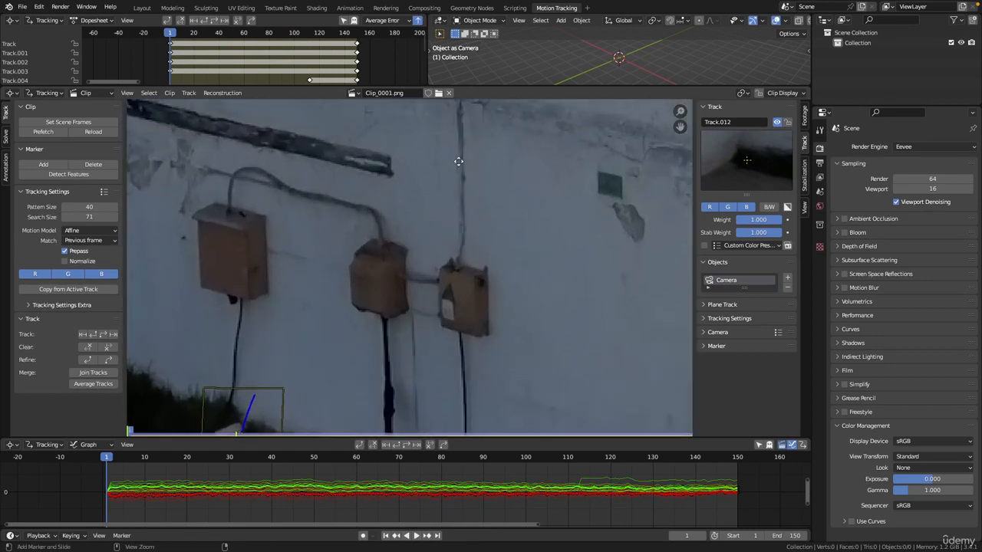
{"action": "middle_click_drag", "start_coordinate": [369, 223], "coordinate": [469, 258]}
{"action": "middle_click_drag", "start_coordinate": [452, 250], "coordinate": [435, 203], "text": "ctrl"}
{"action": "middle_click_drag", "start_coordinate": [352, 233], "coordinate": [423, 284]}
{"action": "mouse_move", "coordinate": [384, 256]}
{"action": "middle_mouse_down"}
{"action": "mouse_move", "coordinate": [355, 244]}
{"action": "mouse_move", "coordinate": [400, 194]}
{"action": "mouse_move", "coordinate": [404, 207]}
{"action": "middle_mouse_up"}
{"action": "left_click", "coordinate": [371, 237], "text": "ctrl"}
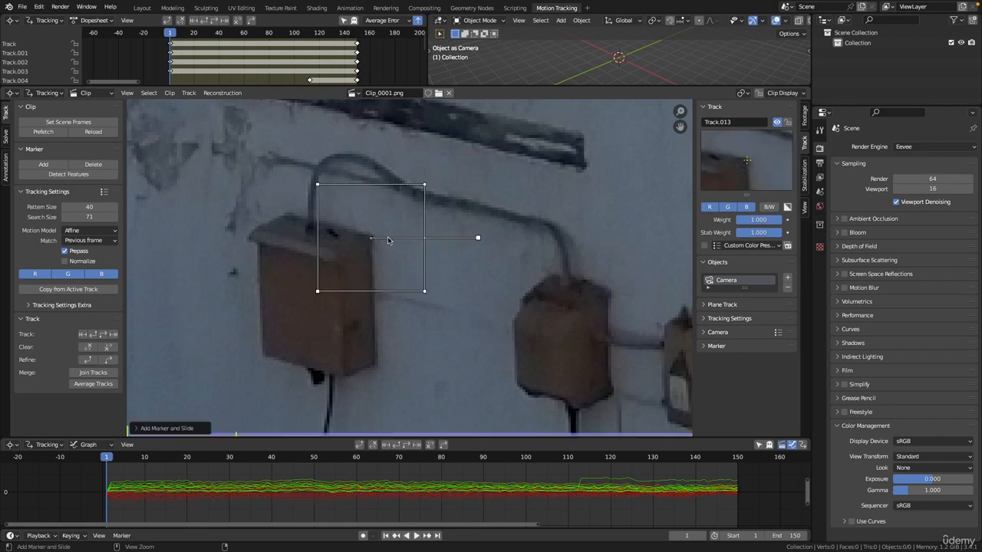
Track the electrical-box marker forward to frame 150, scrub back to check it, and return to frame 1.
{"action": "middle_click_drag", "start_coordinate": [506, 175], "coordinate": [514, 239], "text": "ctrl"}
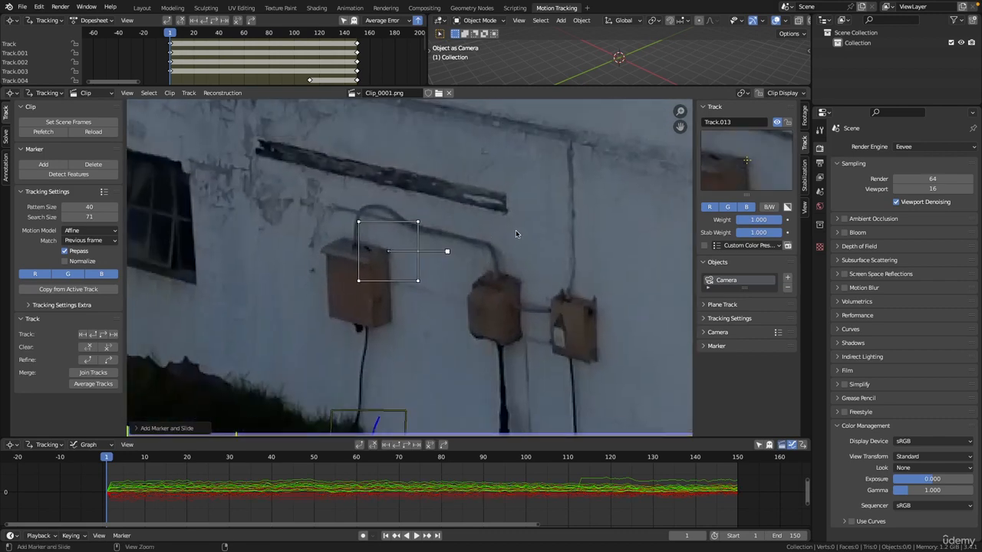
{"action": "key", "text": "ctrl+t"}
{"action": "middle_click_drag", "start_coordinate": [478, 281], "coordinate": [423, 304], "text": "ctrl"}
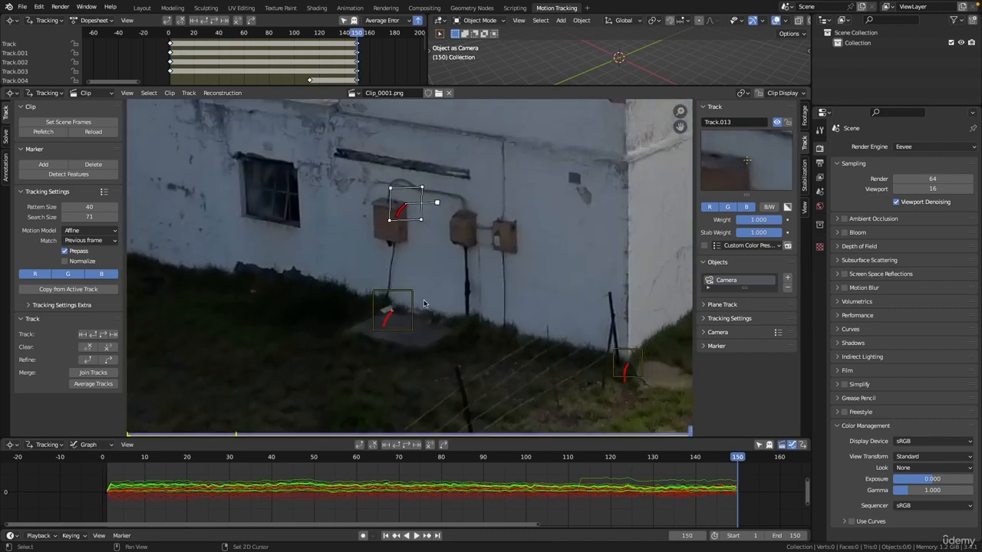
{"action": "left_click_drag", "start_coordinate": [736, 458], "coordinate": [238, 486]}
{"action": "key", "text": "shift+Left"}
Examine the whole image, including the distant field and the far building, for remaining gaps in marker coverage.
{"action": "scroll", "coordinate": [395, 250], "scroll_direction": "down", "scroll_amount": 6}
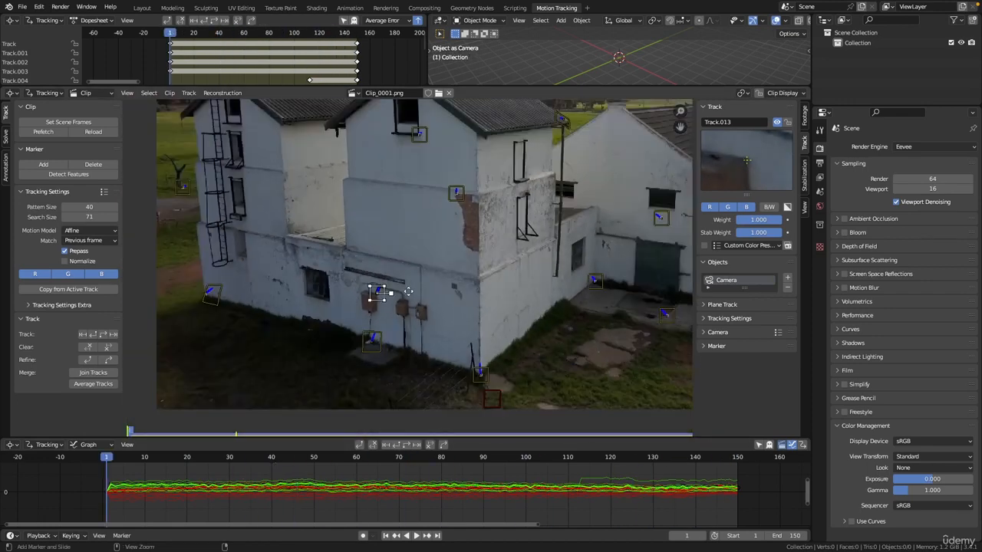
{"action": "middle_click_drag", "start_coordinate": [395, 250], "coordinate": [340, 258]}
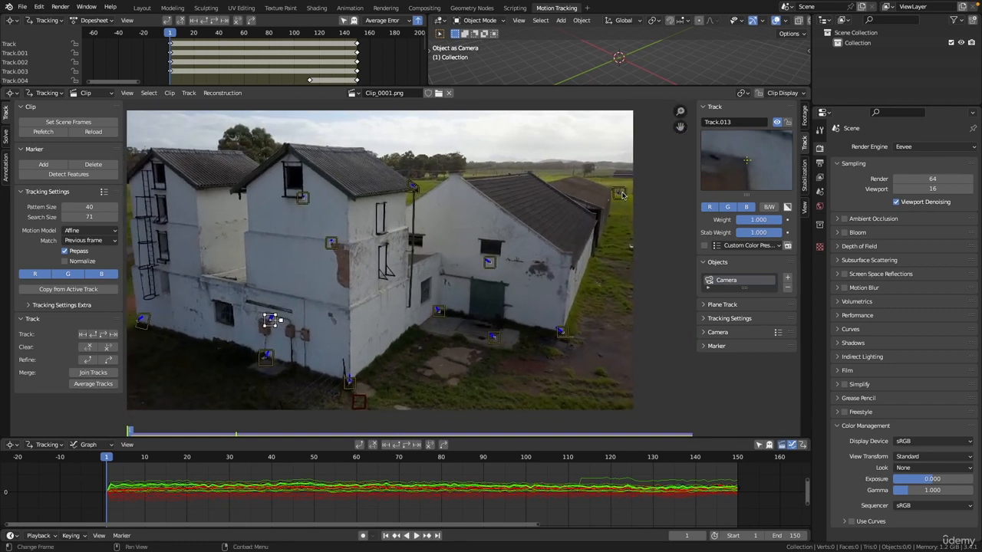
{"action": "left_click_drag", "start_coordinate": [625, 186], "coordinate": [612, 195], "text": "ctrl"}
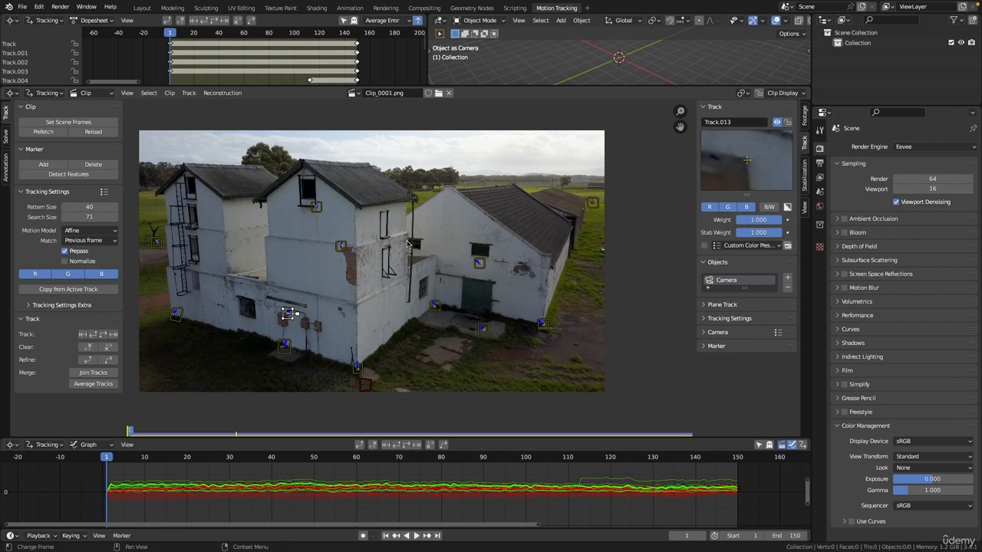
{"action": "middle_click_drag", "start_coordinate": [417, 264], "coordinate": [468, 219], "text": "ctrl"}
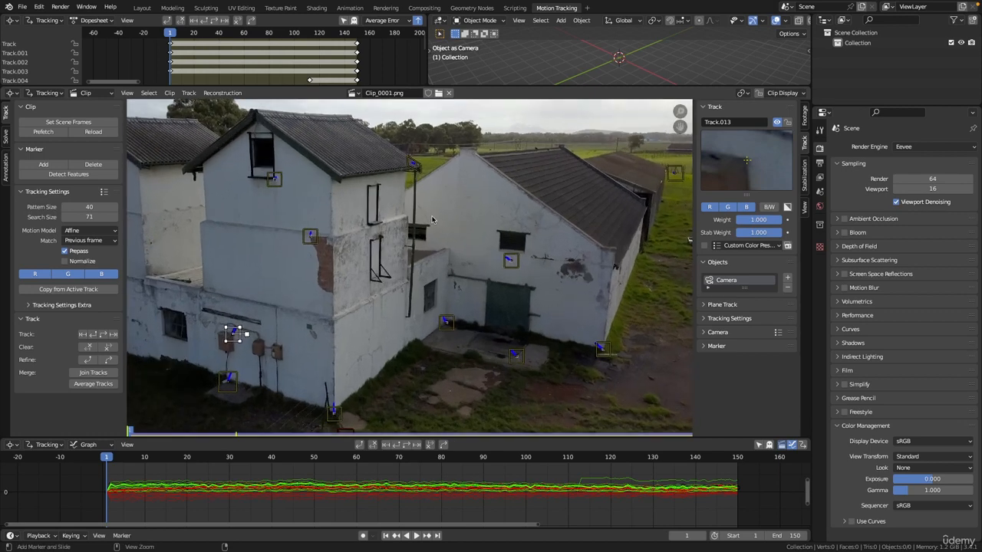
Examine the left tower's windows, ladder and walls, and the image as a whole, for further trackable features.
{"action": "middle_click_drag", "start_coordinate": [391, 229], "coordinate": [481, 235]}
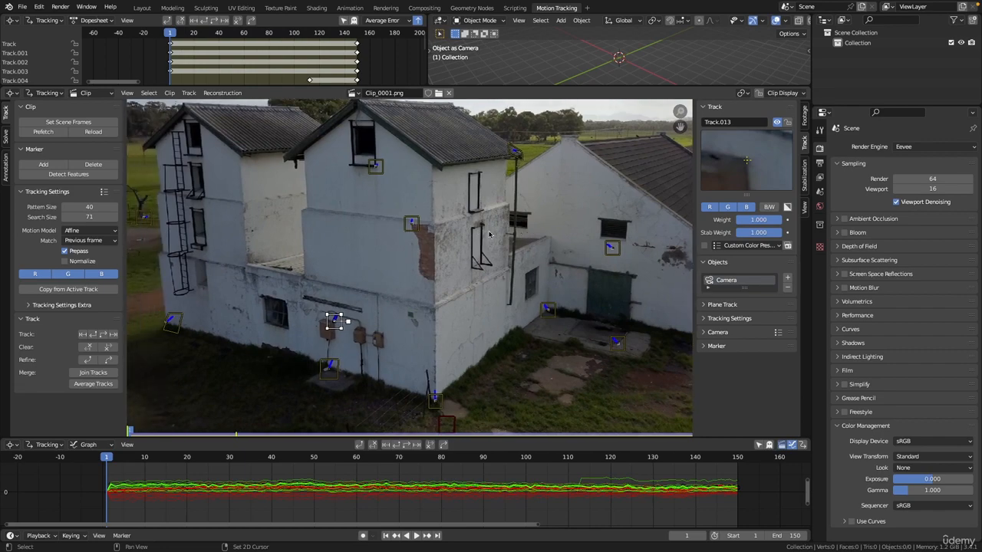
{"action": "mouse_move", "coordinate": [343, 237]}
{"action": "middle_mouse_down"}
{"action": "mouse_move", "coordinate": [421, 267]}
{"action": "mouse_move", "coordinate": [469, 325]}
{"action": "middle_mouse_up"}
{"action": "mouse_move", "coordinate": [361, 261]}
{"action": "middle_mouse_down", "text": "ctrl"}
{"action": "mouse_move", "coordinate": [336, 228]}
{"action": "mouse_move", "coordinate": [367, 184]}
{"action": "middle_mouse_up", "text": "ctrl"}
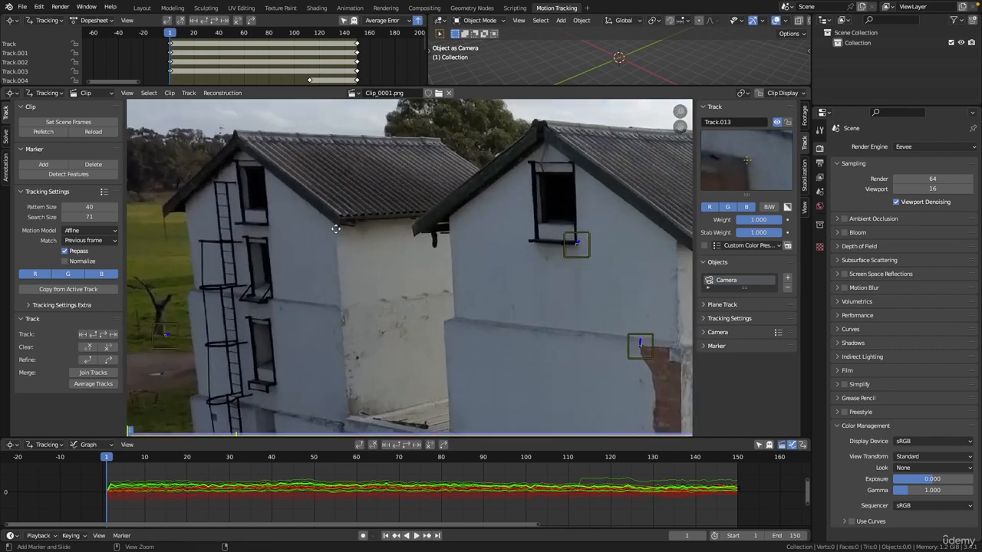
{"action": "middle_click_drag", "start_coordinate": [374, 241], "coordinate": [500, 212]}
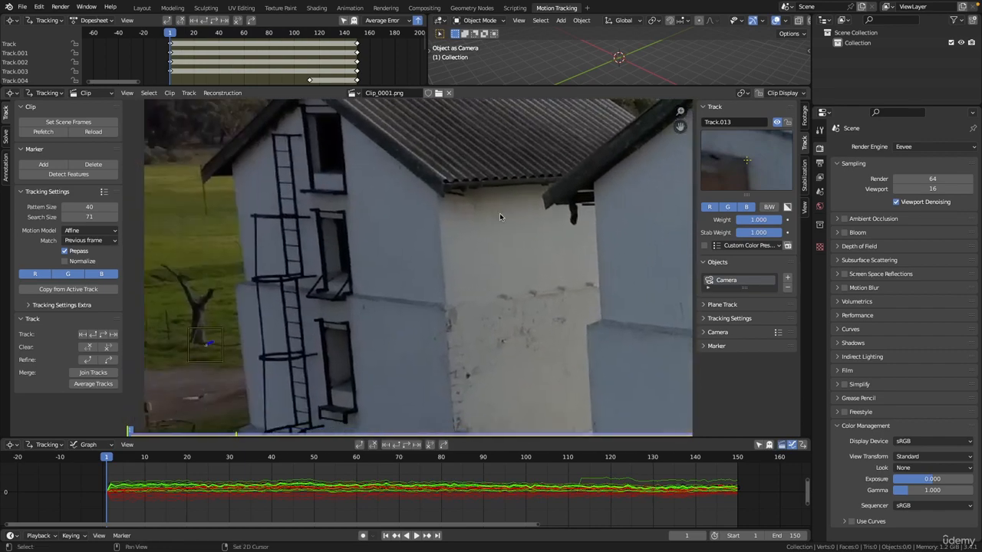
{"action": "middle_click_drag", "start_coordinate": [418, 173], "coordinate": [429, 123], "text": "ctrl"}
{"action": "middle_click_drag", "start_coordinate": [364, 193], "coordinate": [400, 251]}
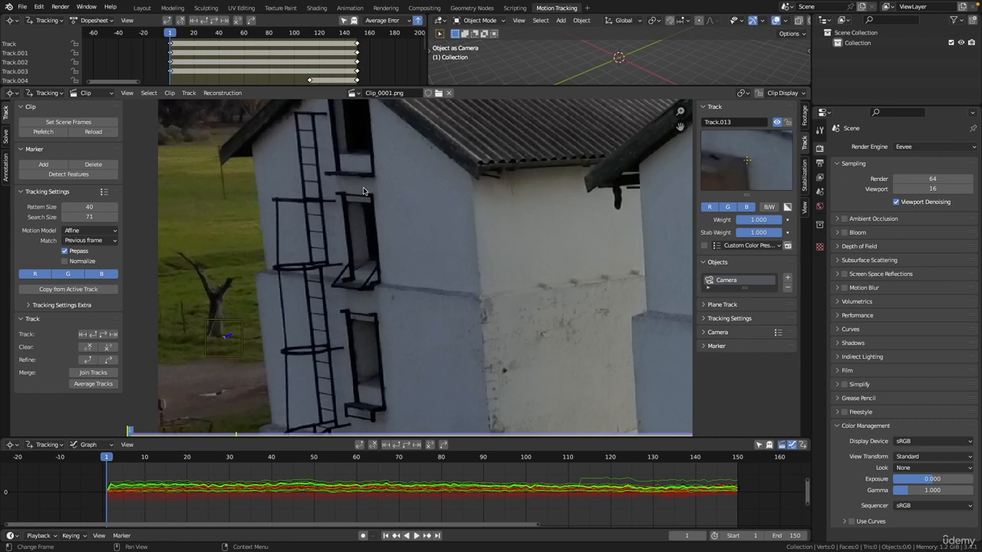
{"action": "middle_click_drag", "start_coordinate": [391, 167], "coordinate": [381, 225]}
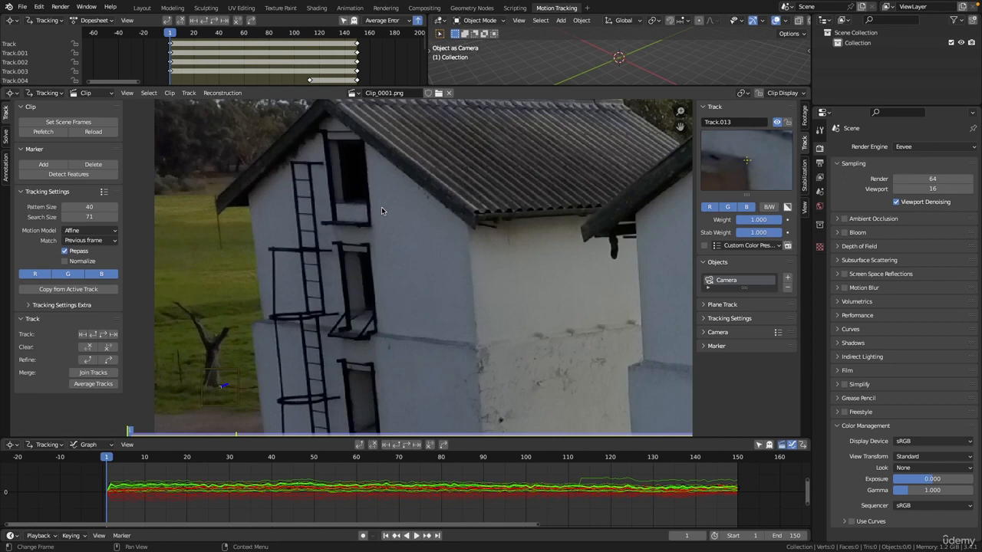
{"action": "middle_click_drag", "start_coordinate": [382, 209], "coordinate": [389, 293], "text": "ctrl"}
{"action": "middle_click_drag", "start_coordinate": [414, 242], "coordinate": [339, 238]}
{"action": "middle_click_drag", "start_coordinate": [339, 238], "coordinate": [302, 229]}
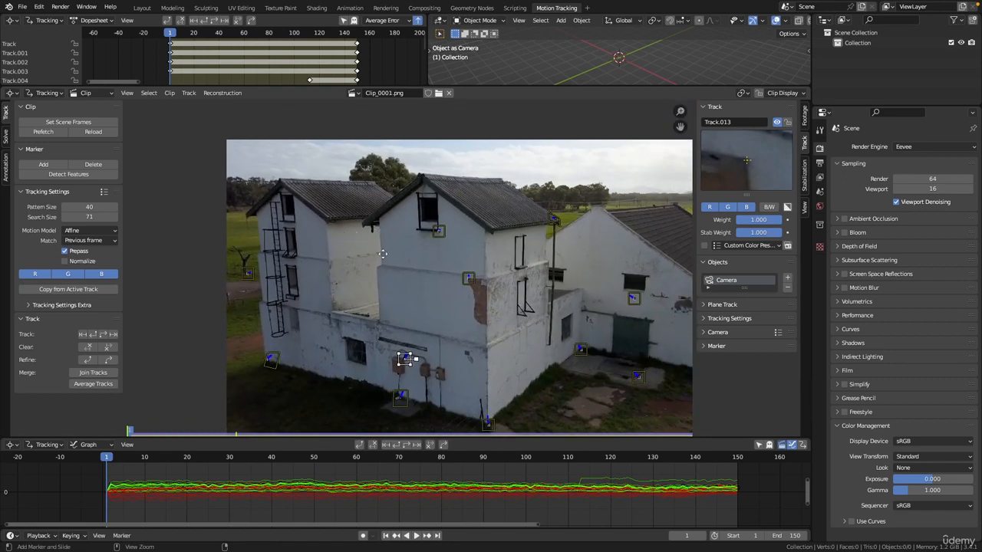
{"action": "middle_click_drag", "start_coordinate": [380, 223], "coordinate": [393, 246], "text": "ctrl"}
{"action": "middle_click_drag", "start_coordinate": [394, 246], "coordinate": [344, 230]}
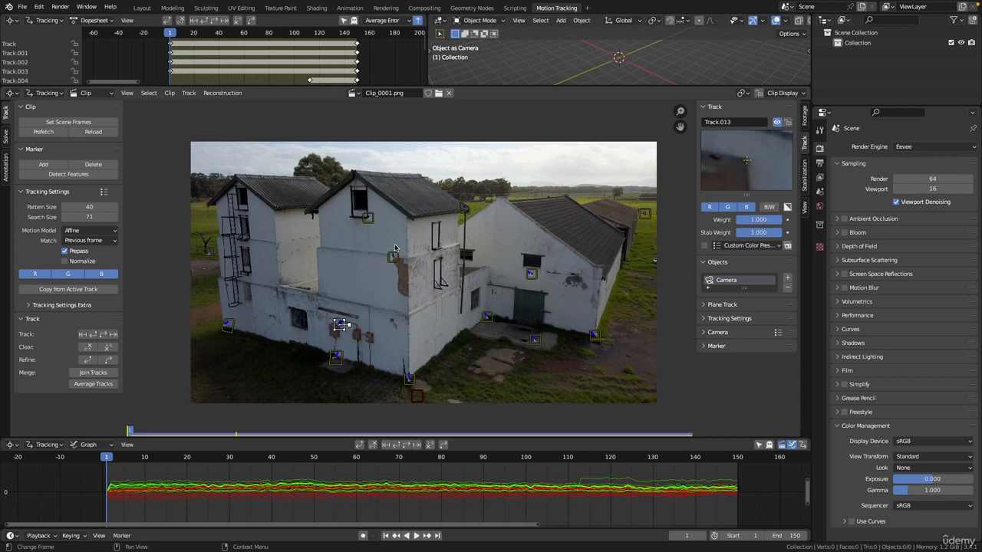
Add a marker on the lower right corner of the sill below the left tower's top window.
{"action": "middle_click_drag", "start_coordinate": [383, 257], "coordinate": [389, 196], "text": "ctrl"}
{"action": "middle_click_drag", "start_coordinate": [356, 253], "coordinate": [517, 306]}
{"action": "middle_click_drag", "start_coordinate": [436, 255], "coordinate": [421, 175], "text": "ctrl"}
{"action": "middle_click_drag", "start_coordinate": [424, 226], "coordinate": [493, 224]}
{"action": "middle_click_drag", "start_coordinate": [444, 195], "coordinate": [452, 130], "text": "ctrl"}
{"action": "middle_click_drag", "start_coordinate": [407, 216], "coordinate": [388, 298]}
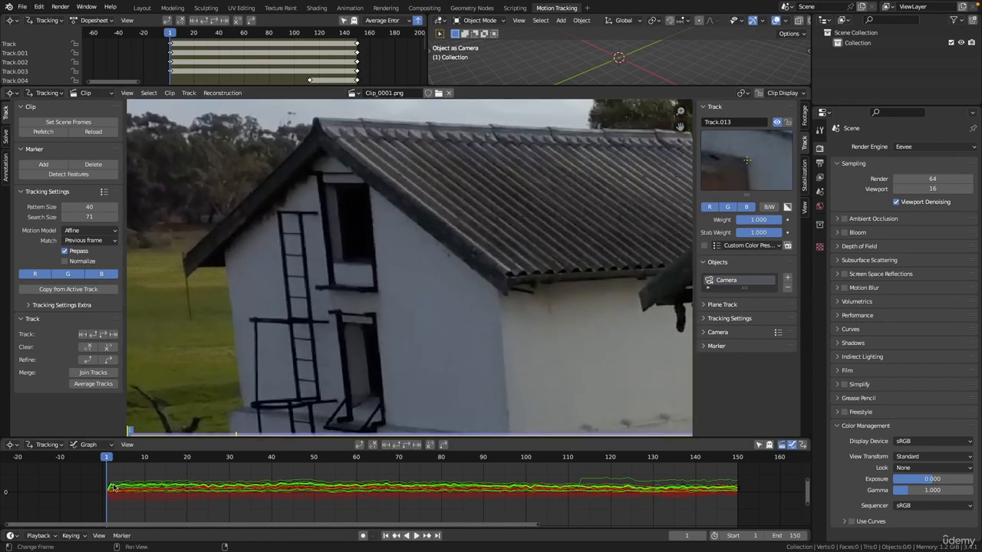
{"action": "mouse_move", "coordinate": [384, 247]}
{"action": "middle_mouse_down", "text": "ctrl"}
{"action": "mouse_move", "coordinate": [438, 214]}
{"action": "mouse_move", "coordinate": [427, 235]}
{"action": "mouse_move", "coordinate": [424, 162]}
{"action": "mouse_move", "coordinate": [385, 256]}
{"action": "middle_mouse_up", "text": "ctrl"}
{"action": "left_click", "coordinate": [385, 262], "text": "ctrl"}
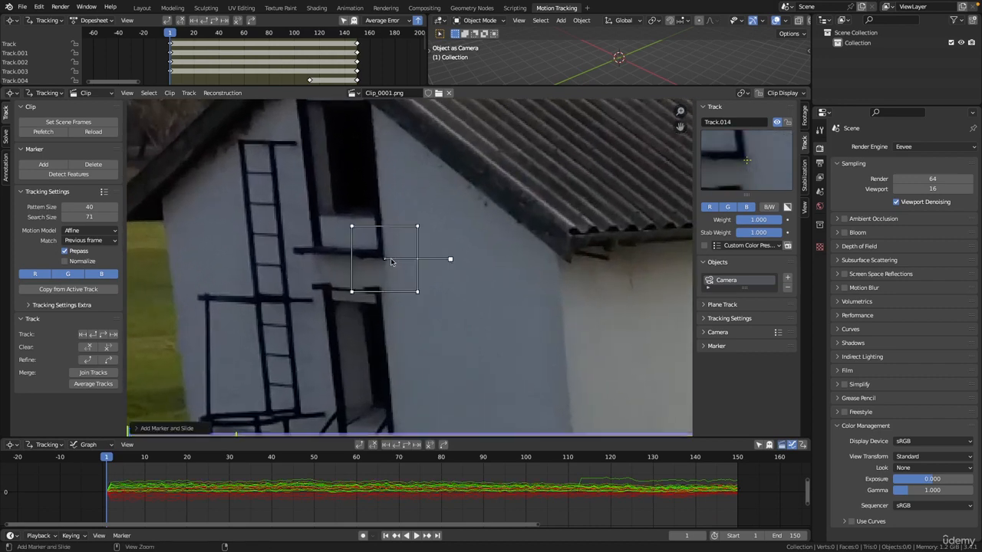
Track the left tower's window-sill marker forward to frame 150, scrub back to check it, and return to frame 1.
{"action": "scroll", "coordinate": [486, 237], "scroll_direction": "down", "scroll_amount": 2}
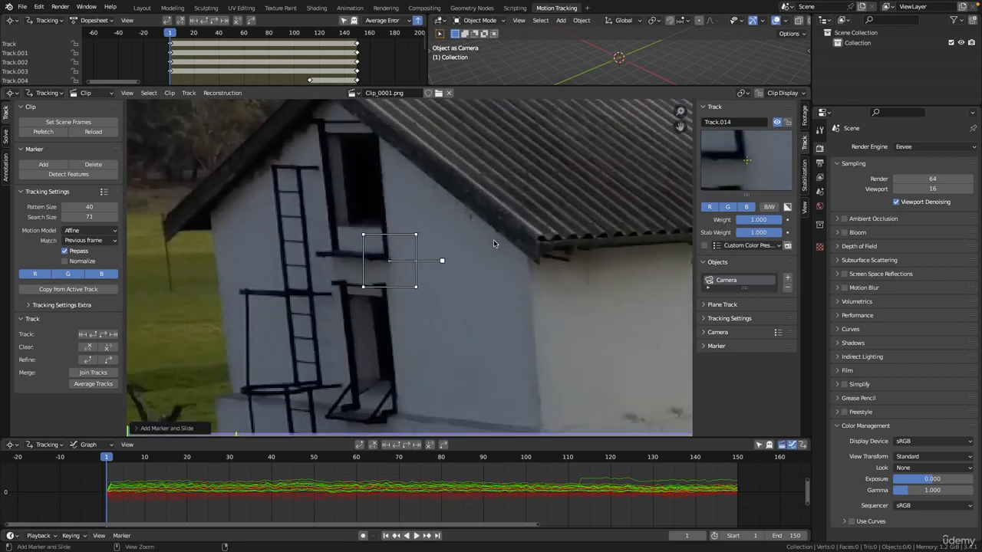
{"action": "key", "text": "ctrl+t"}
{"action": "scroll", "coordinate": [473, 248], "scroll_direction": "down", "scroll_amount": 2}
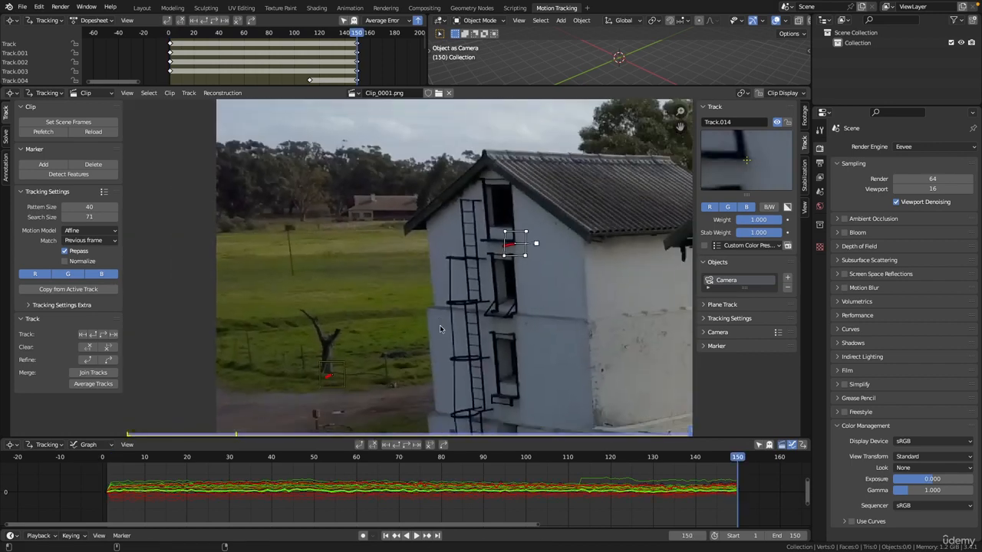
{"action": "middle_click_drag", "start_coordinate": [474, 248], "coordinate": [407, 232]}
{"action": "left_click_drag", "start_coordinate": [737, 457], "coordinate": [546, 454]}
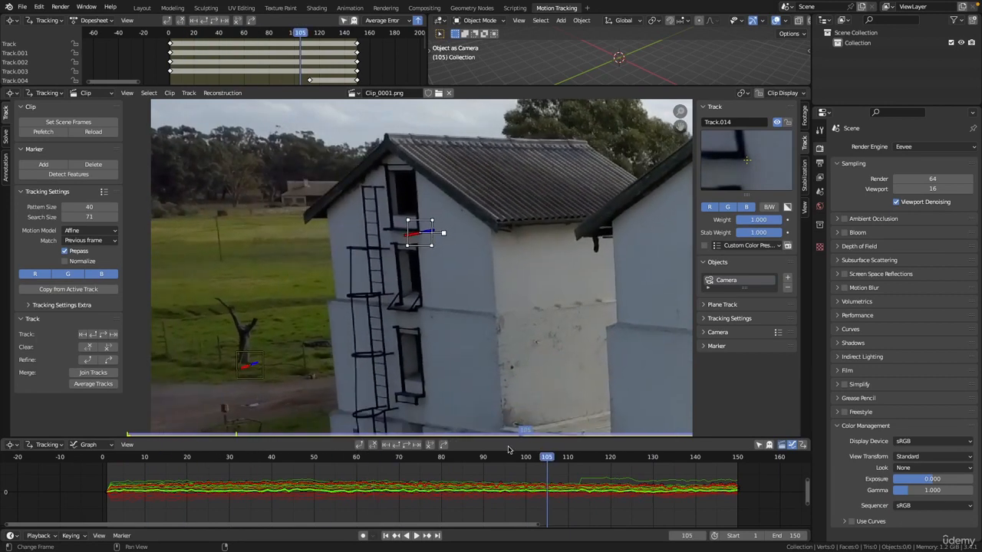
{"action": "key", "text": "shift+Left"}
Bring the whole image into view and save the project.
{"action": "scroll", "coordinate": [373, 256], "scroll_direction": "down", "scroll_amount": 5}
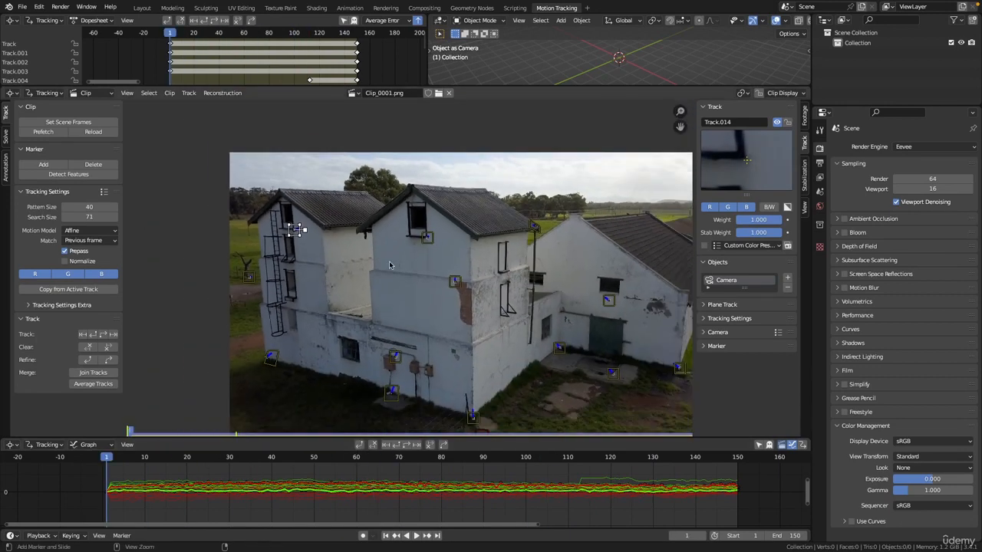
{"action": "scroll", "coordinate": [390, 265], "scroll_direction": "right", "scroll_amount": 4}
{"action": "scroll", "coordinate": [421, 242], "scroll_direction": "down", "scroll_amount": 2, "text": "ctrl"}
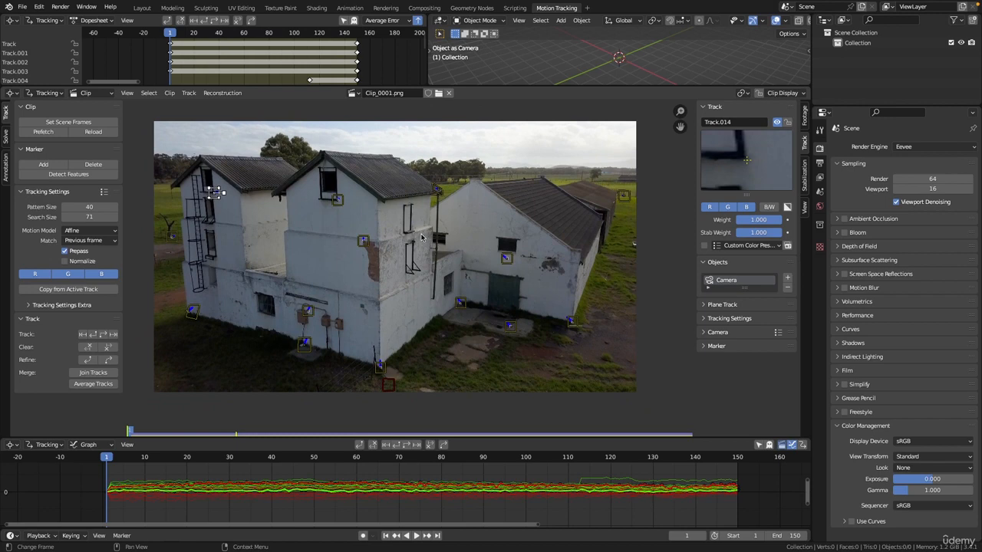
{"action": "key", "text": "ctrl+s"}
Enlarge the track list and motion graph to compare all tracks, and select the outlying green curve that starts after frame 110.
{"action": "left_click_drag", "start_coordinate": [293, 86], "coordinate": [293, 213]}
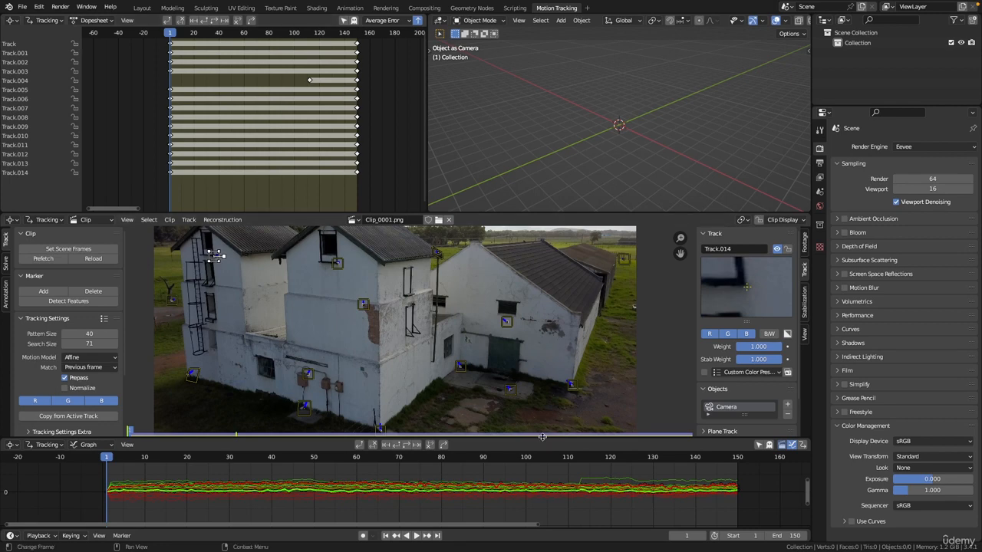
{"action": "left_click_drag", "start_coordinate": [542, 437], "coordinate": [529, 260]}
{"action": "middle_click_drag", "start_coordinate": [513, 351], "coordinate": [259, 378], "text": "ctrl"}
{"action": "middle_click_drag", "start_coordinate": [417, 402], "coordinate": [399, 415], "text": "ctrl"}
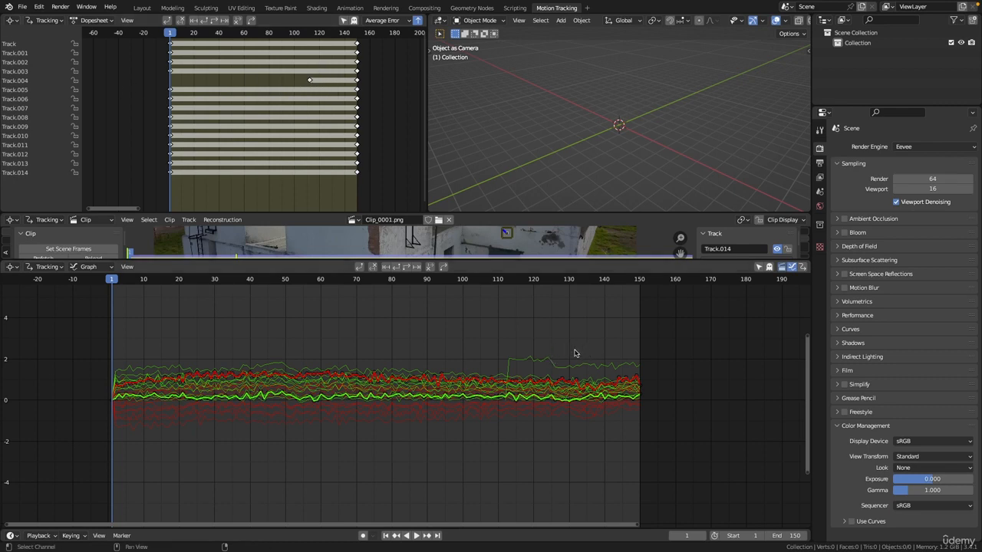
{"action": "left_click", "coordinate": [538, 363]}
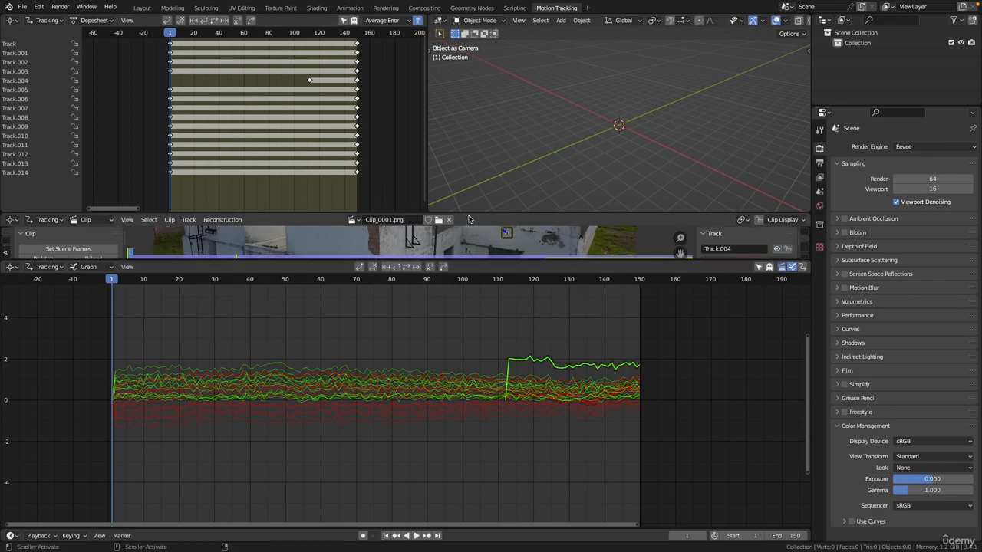
Enlarge the clip view again and go to frame 139 to inspect the selected track's marker on the foreground slab.
{"action": "left_click_drag", "start_coordinate": [471, 213], "coordinate": [474, 47]}
{"action": "left_click_drag", "start_coordinate": [495, 261], "coordinate": [231, 431]}
{"action": "left_click_drag", "start_coordinate": [113, 450], "coordinate": [601, 454]}
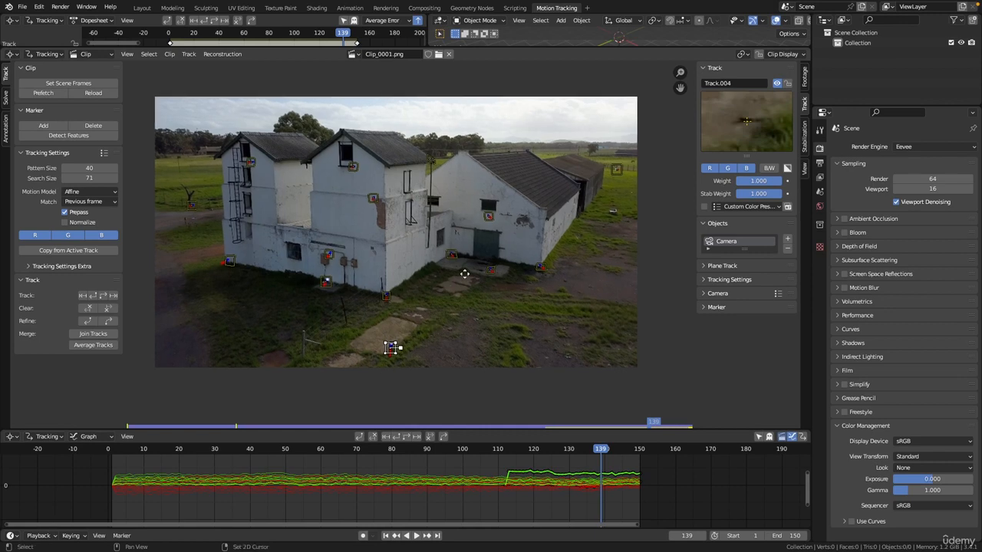
{"action": "scroll", "coordinate": [461, 274], "scroll_direction": "up", "scroll_amount": 4}
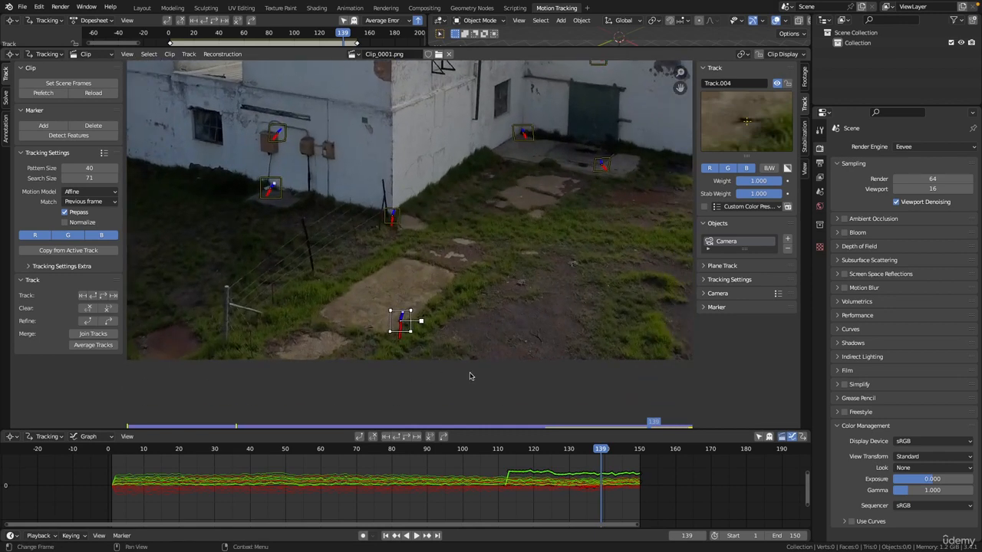
{"action": "mouse_move", "coordinate": [598, 451]}
{"action": "left_mouse_down"}
{"action": "mouse_move", "coordinate": [500, 452]}
{"action": "mouse_move", "coordinate": [603, 454]}
{"action": "left_mouse_up"}
Make the graph area slightly taller, fit the whole image in the clip view, and save the project.
{"action": "left_click_drag", "start_coordinate": [527, 431], "coordinate": [528, 409]}
{"action": "scroll", "coordinate": [537, 449], "scroll_direction": "down", "scroll_amount": 2}
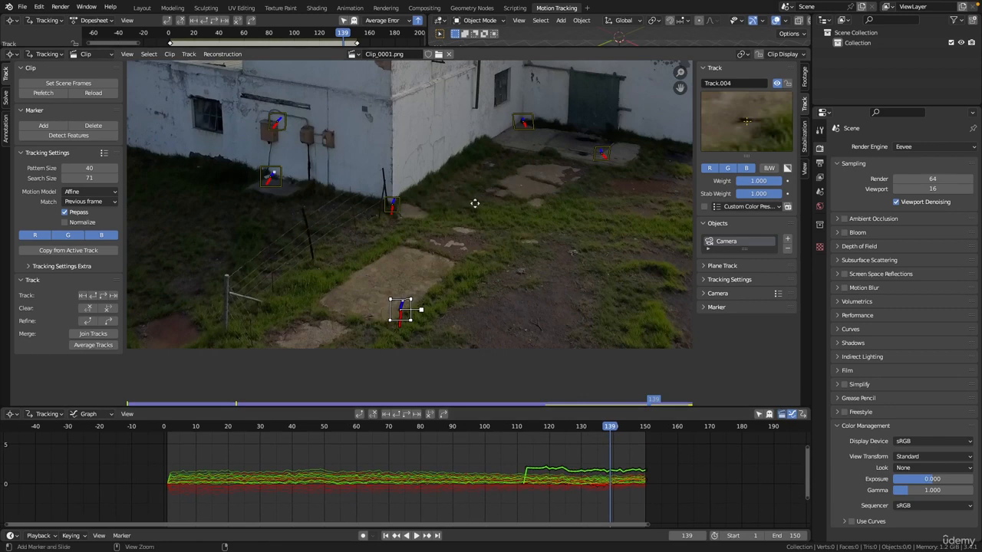
{"action": "scroll", "coordinate": [475, 204], "scroll_direction": "down", "scroll_amount": 5}
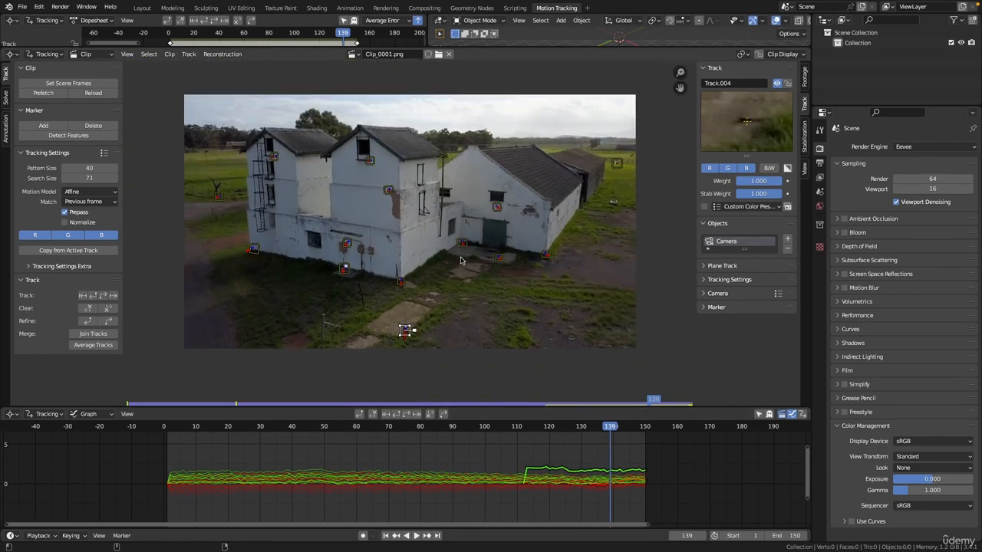
{"action": "scroll", "coordinate": [460, 260], "scroll_direction": "up", "scroll_amount": 3}
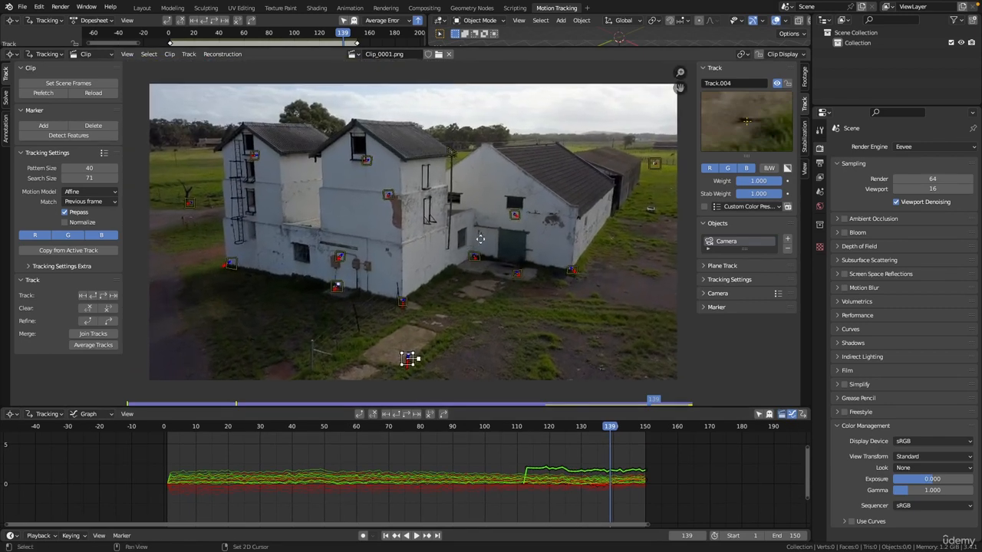
{"action": "middle_click_drag", "start_coordinate": [480, 240], "coordinate": [459, 240], "text": "ctrl"}
{"action": "key", "text": "ctrl+s"}
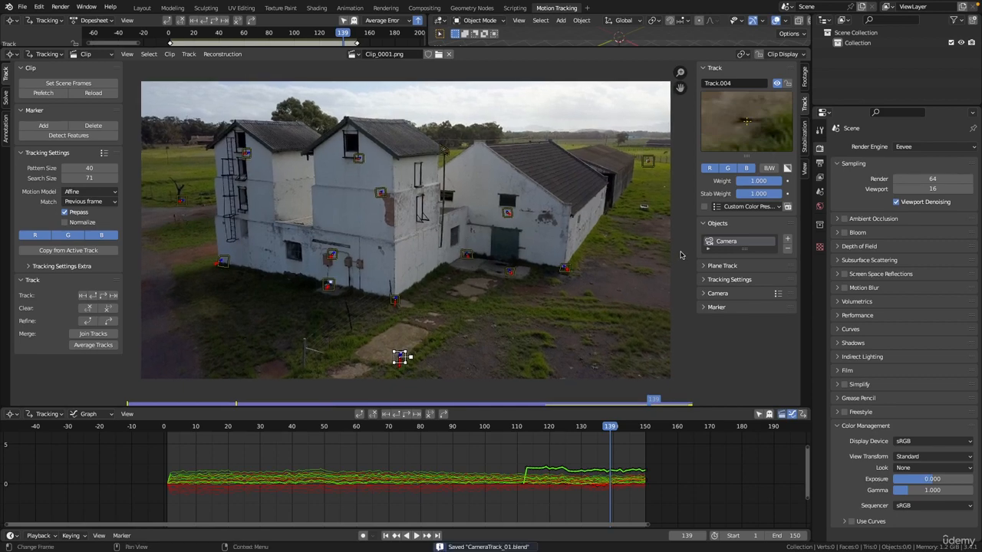